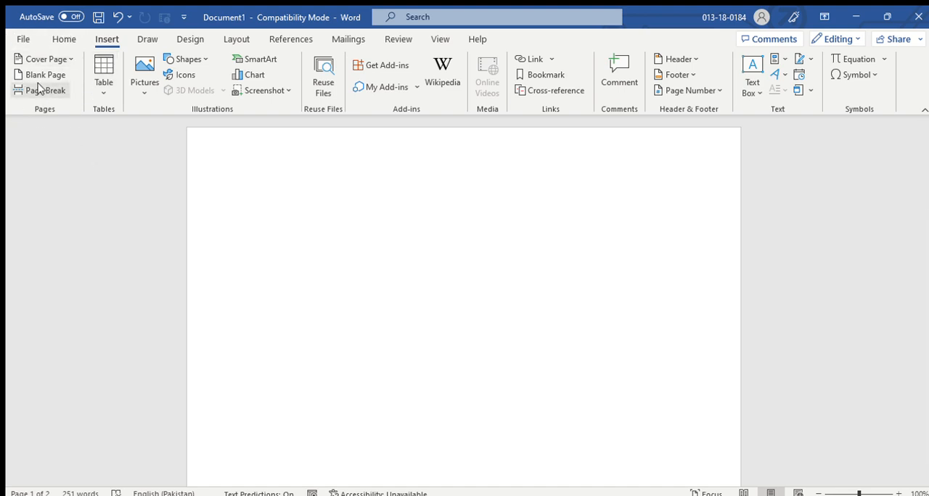
Insert a cover page with a dark vertical bar, a blue date arrow and curved grass-like artwork.
{"action": "left_click", "coordinate": [73, 64]}
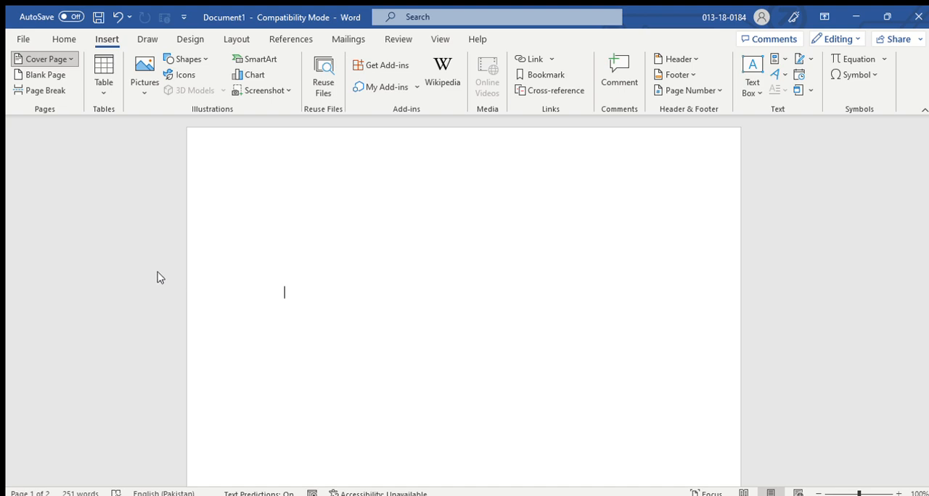
{"action": "scroll", "coordinate": [632, 317], "scroll_direction": "down", "scroll_amount": 8}
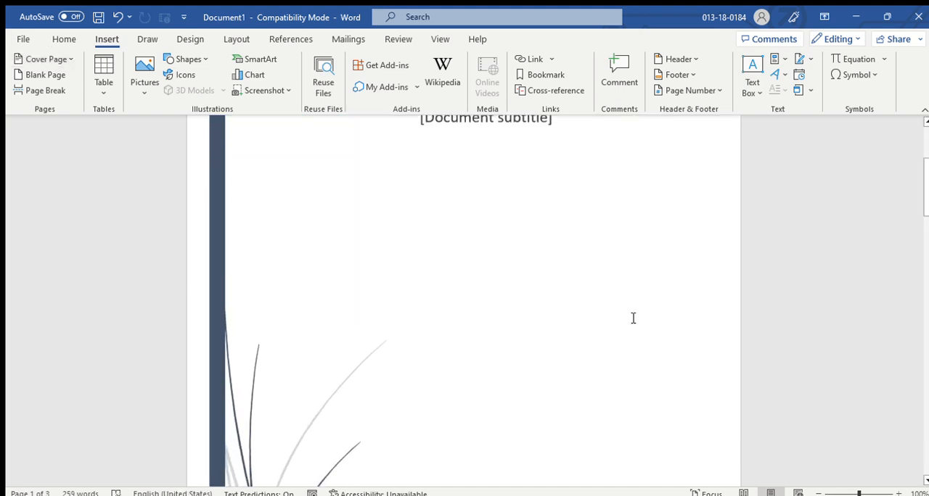
{"action": "scroll", "coordinate": [539, 320], "scroll_direction": "up", "scroll_amount": 5}
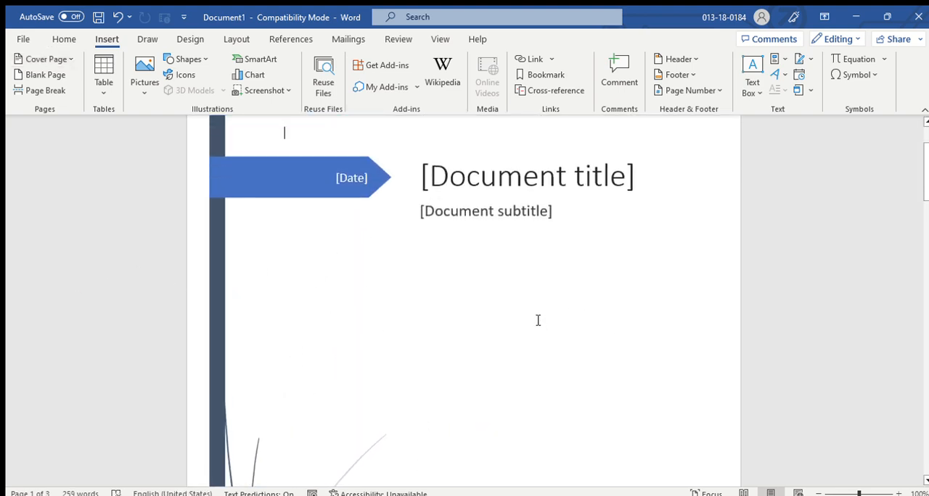
Replace the cover page's document title placeholder with "Mathematics".
{"action": "left_click", "coordinate": [470, 166]}
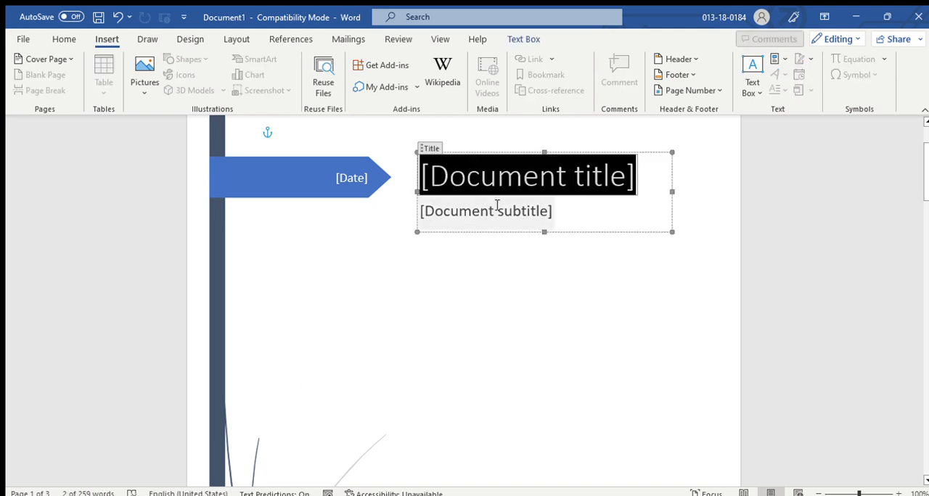
{"action": "left_click", "coordinate": [496, 206]}
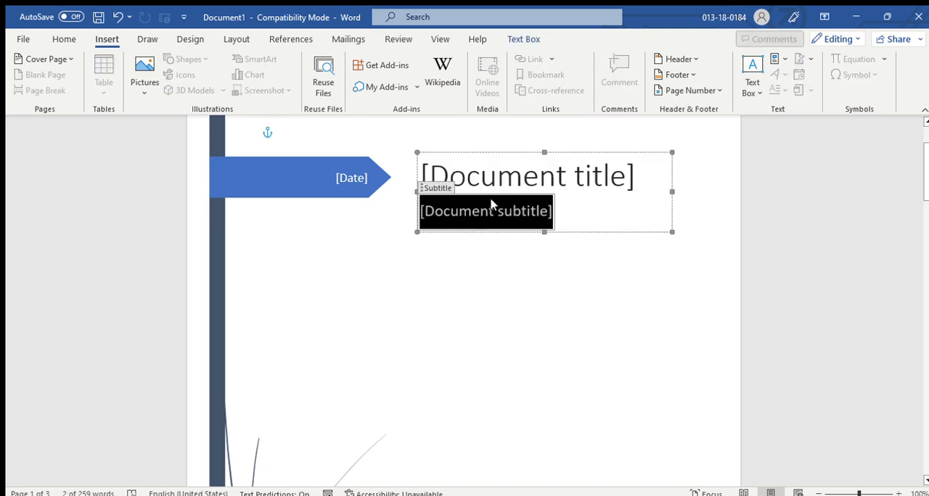
{"action": "left_click", "coordinate": [549, 164]}
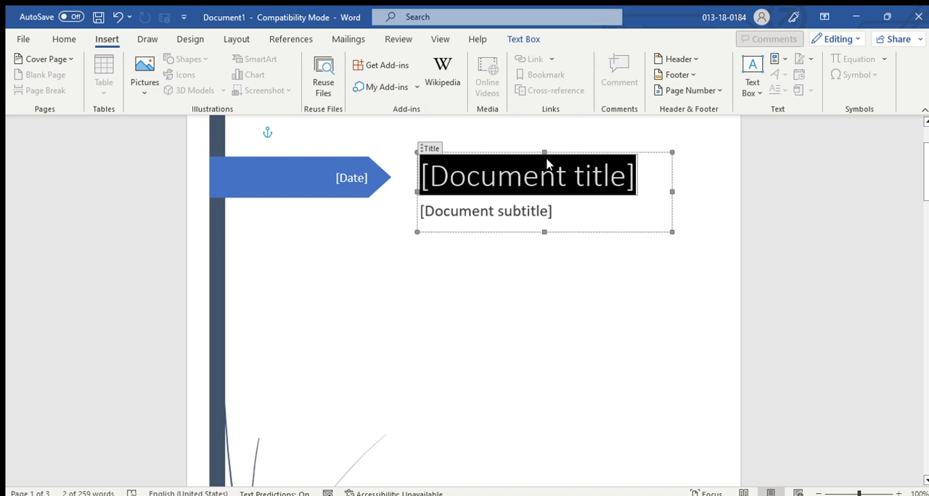
{"action": "type", "text": "Mat"}
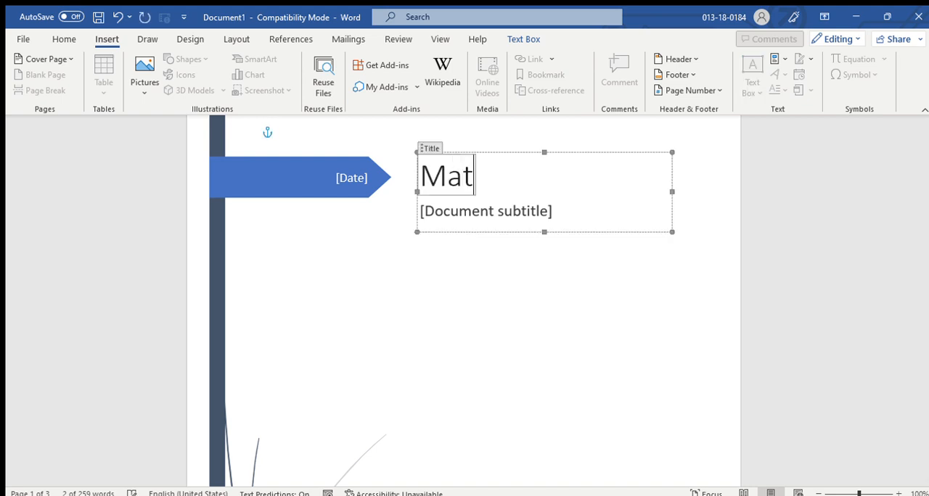
{"action": "type", "text": "hem"}
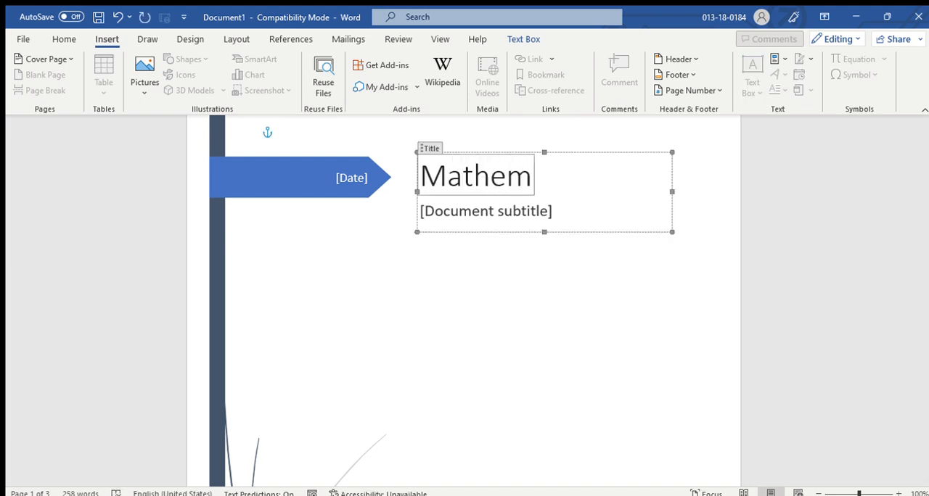
{"action": "type", "text": "atics"}
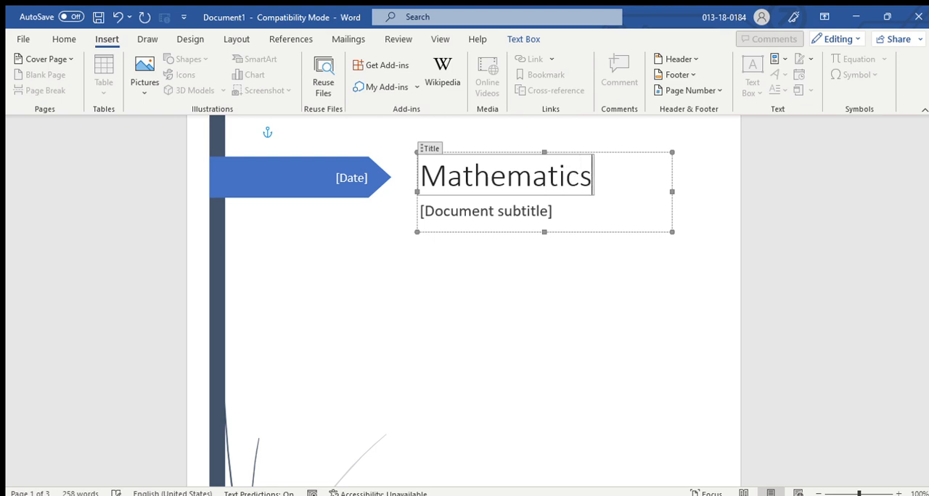
Replace the cover page's document subtitle placeholder with "Assignment 01" and leave the title block.
{"action": "left_click", "coordinate": [494, 211]}
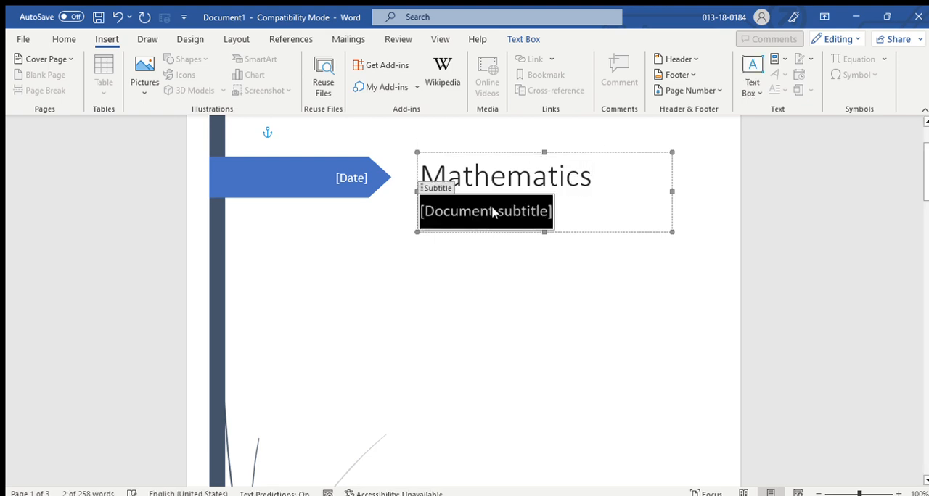
{"action": "type", "text": "As"}
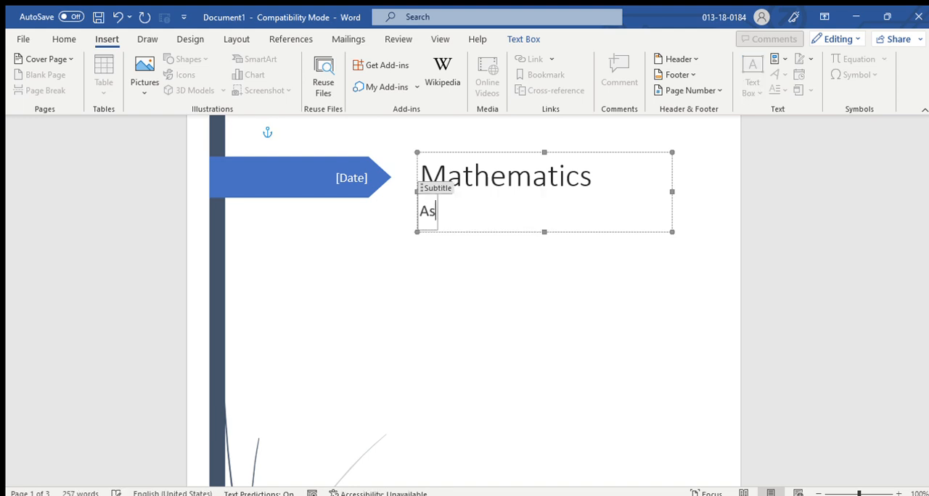
{"action": "type", "text": "signment "}
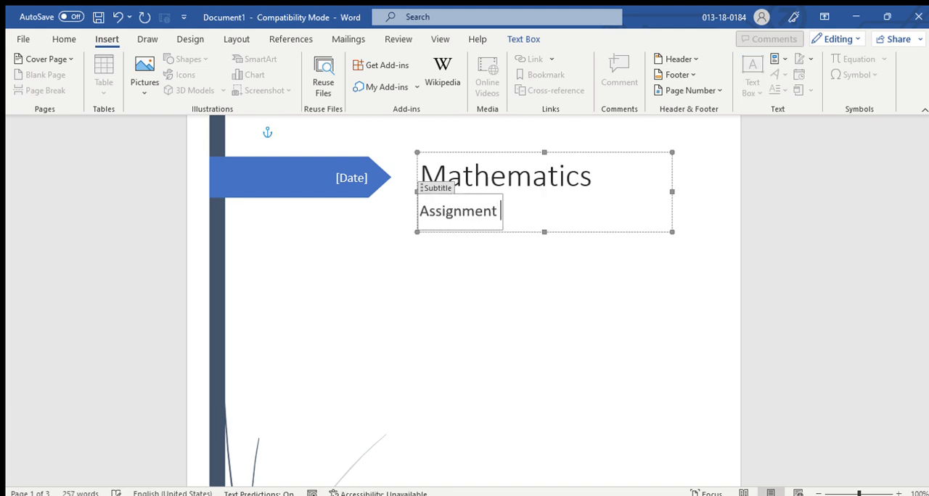
{"action": "type", "text": "01"}
{"action": "scroll", "coordinate": [341, 327], "scroll_direction": "down", "scroll_amount": 3}
{"action": "scroll", "coordinate": [349, 330], "scroll_direction": "up", "scroll_amount": 3}
{"action": "scroll", "coordinate": [347, 328], "scroll_direction": "down", "scroll_amount": 3}
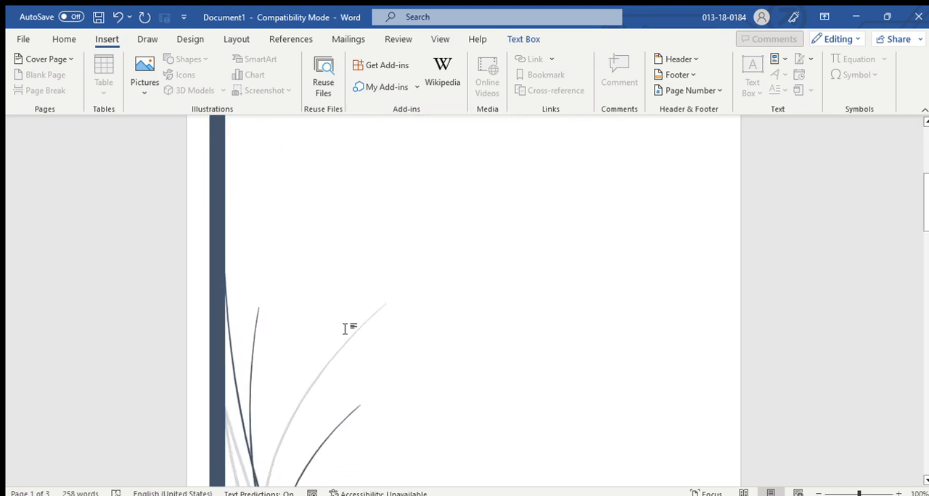
{"action": "scroll", "coordinate": [347, 328], "scroll_direction": "up", "scroll_amount": 3}
{"action": "left_click", "coordinate": [482, 336]}
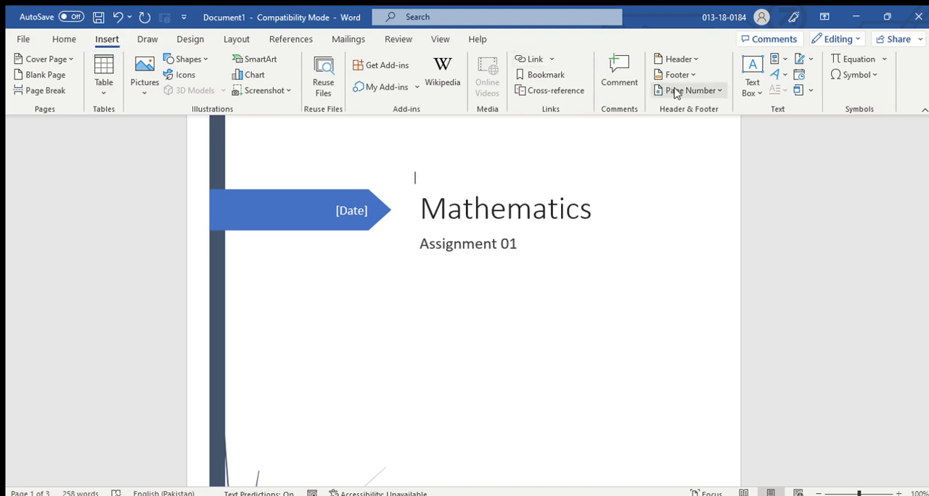
Insert a simple bordered text box on the cover page and place it in the empty area below the subtitle.
{"action": "left_click", "coordinate": [695, 144]}
{"action": "left_click_drag", "start_coordinate": [474, 284], "coordinate": [473, 480]}
{"action": "scroll", "coordinate": [566, 353], "scroll_direction": "down", "scroll_amount": 3}
{"action": "left_click", "coordinate": [435, 312]}
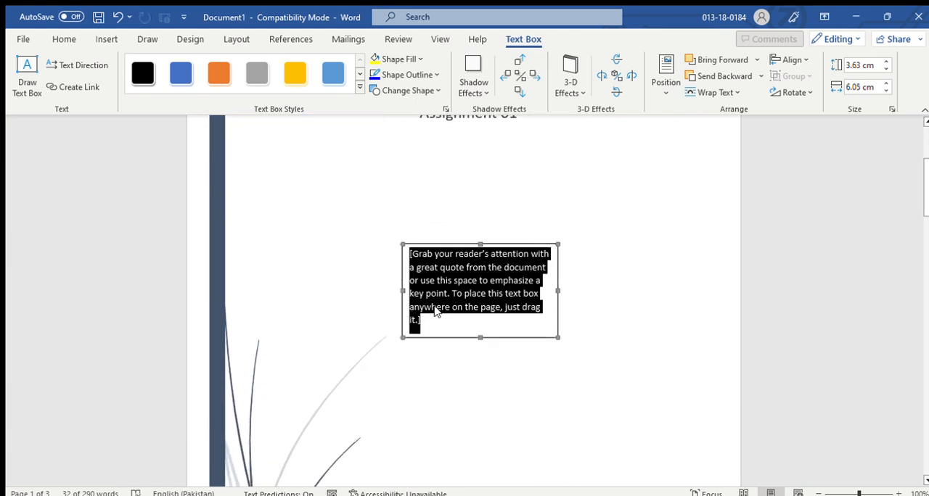
Replace the text box's placeholder text with "Name: Student 01" and start a new line.
{"action": "type", "text": "Ne"}
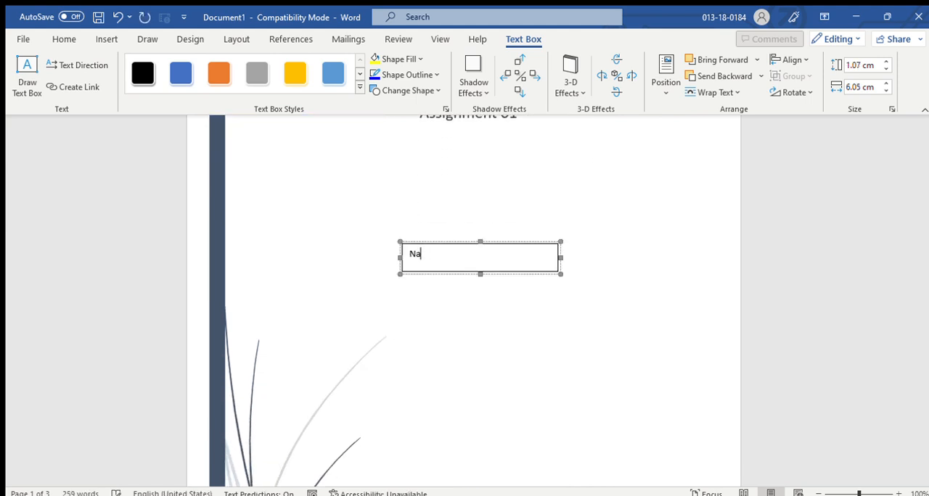
{"action": "type", "text": "me: Student 012"}
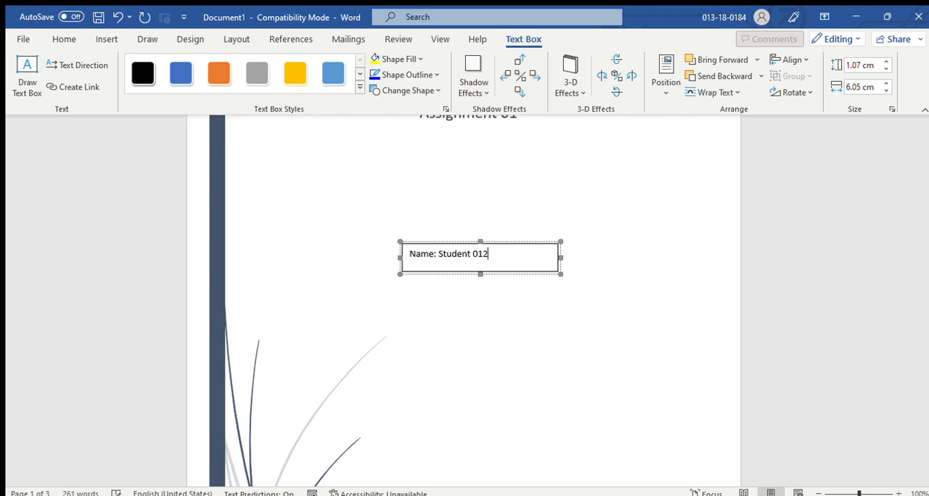
{"action": "key", "text": "Return"}
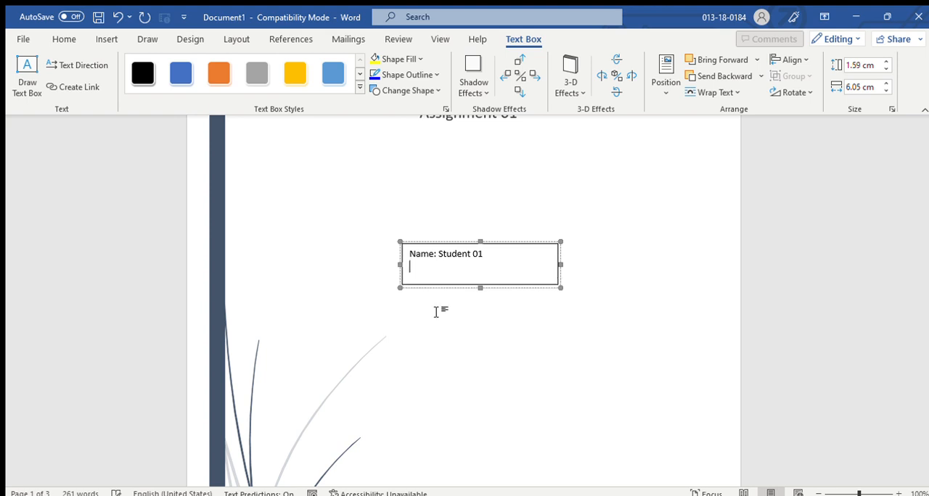
Enter the student's ID number after the label "Id :" on the text box's second line, then deselect the box.
{"action": "type", "text": "ad"}
{"action": "key", "text": "BackSpace"}
{"action": "key", "text": "BackSpace"}
{"action": "type", "text": "Id"}
{"action": "scroll", "coordinate": [550, 363], "scroll_direction": "up", "scroll_amount": 2}
{"action": "left_click", "coordinate": [510, 394]}
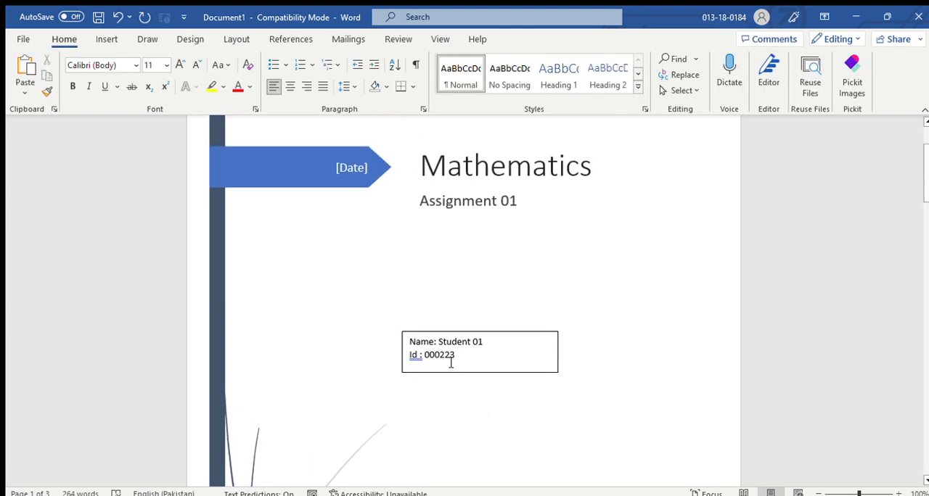
Move the student details text box slightly to the right on the cover page.
{"action": "left_click", "coordinate": [450, 363]}
{"action": "left_click_drag", "start_coordinate": [510, 381], "coordinate": [535, 381]}
{"action": "left_click", "coordinate": [380, 344]}
{"action": "left_click", "coordinate": [548, 365]}
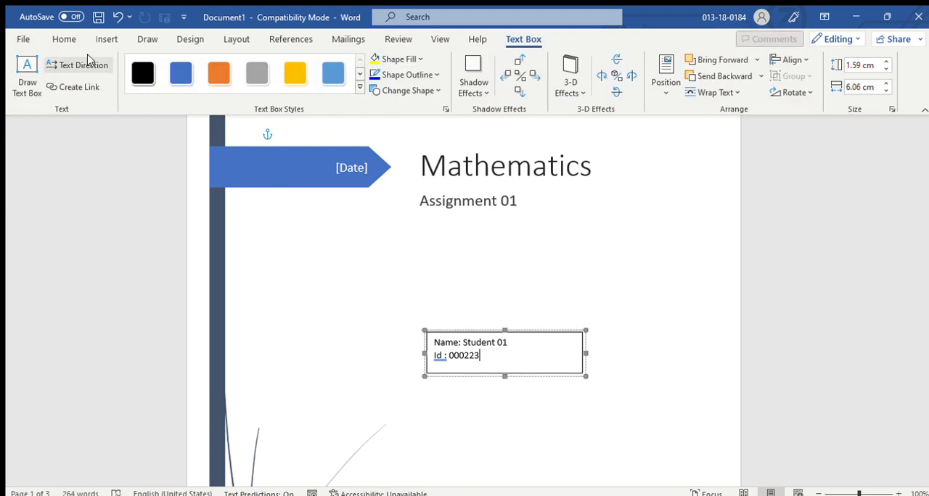
Apply the orange gradient text box style to the student details text box.
{"action": "left_click", "coordinate": [103, 39]}
{"action": "left_click", "coordinate": [286, 246]}
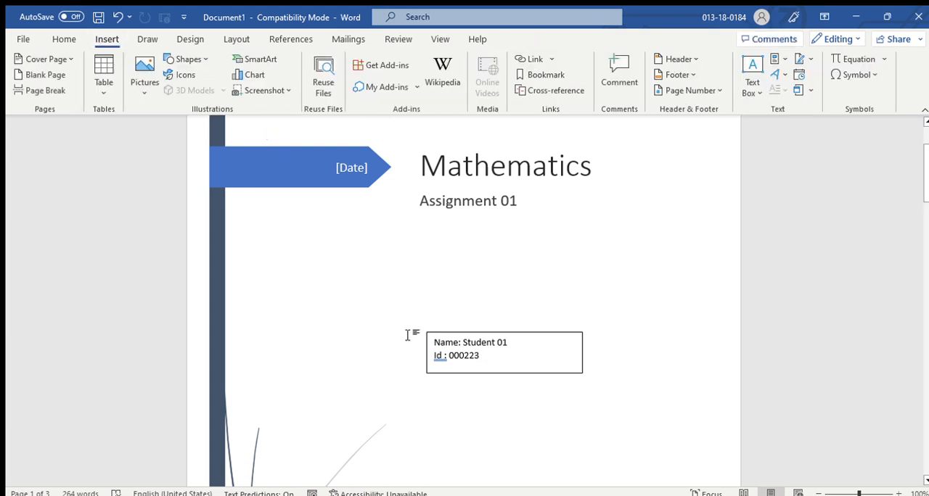
{"action": "left_click", "coordinate": [458, 336]}
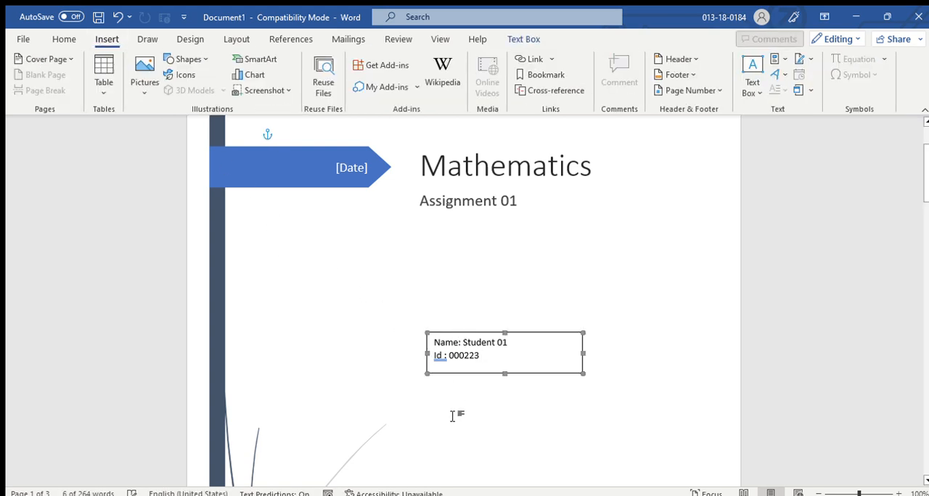
{"action": "left_click", "coordinate": [523, 40]}
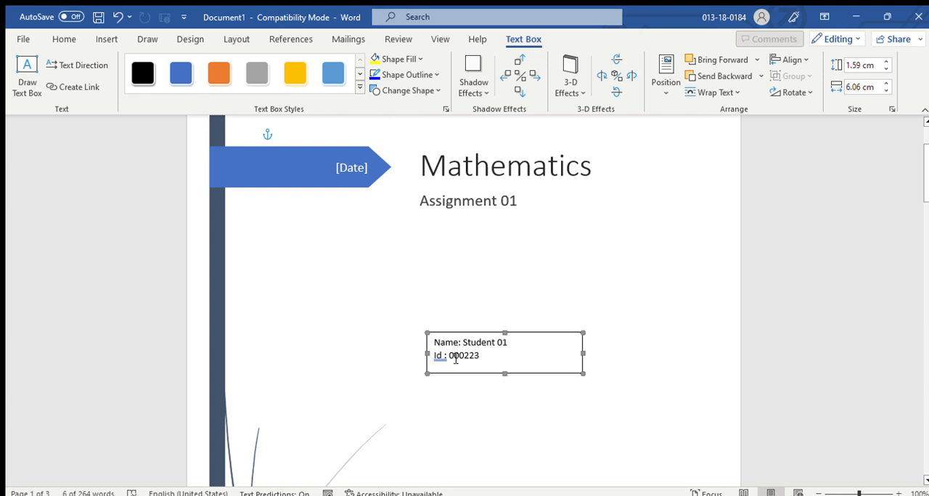
{"action": "left_click", "coordinate": [357, 88]}
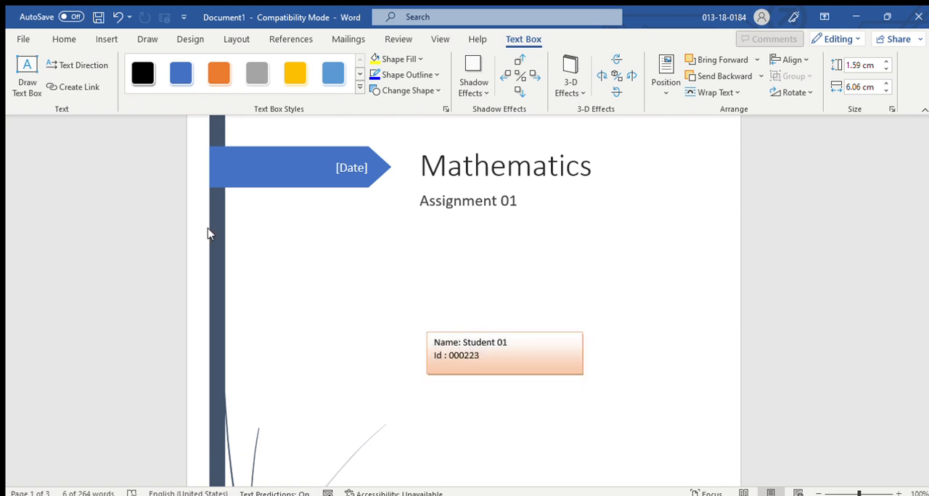
{"action": "left_click", "coordinate": [526, 322]}
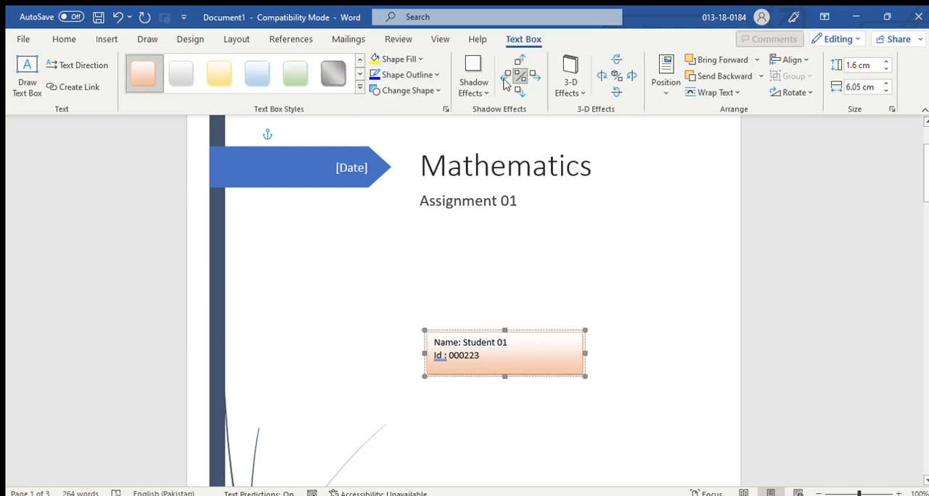
Draw a wide, shallow text box between the subtitle and the student details box.
{"action": "left_click", "coordinate": [29, 75]}
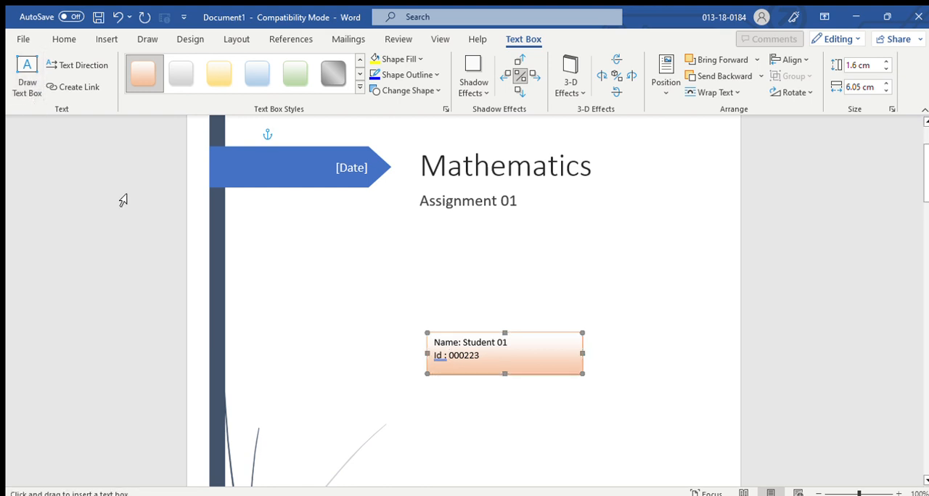
{"action": "left_click_drag", "start_coordinate": [297, 281], "coordinate": [586, 303]}
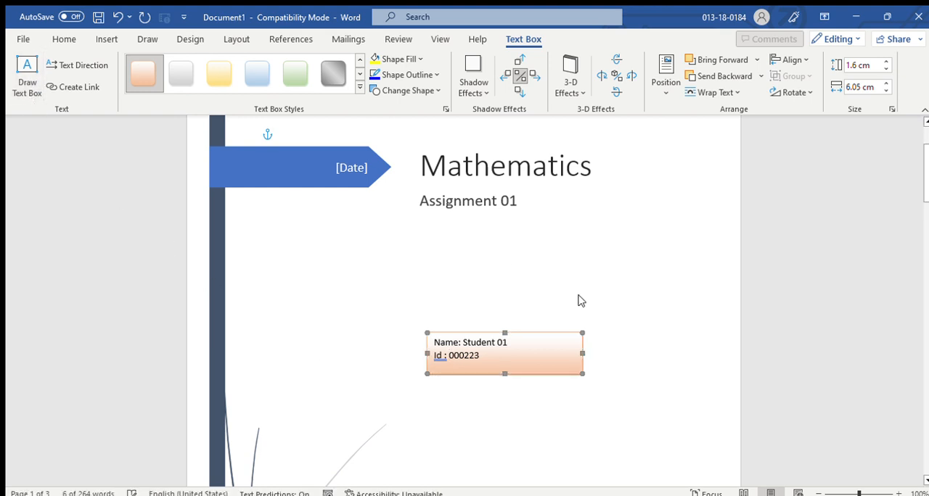
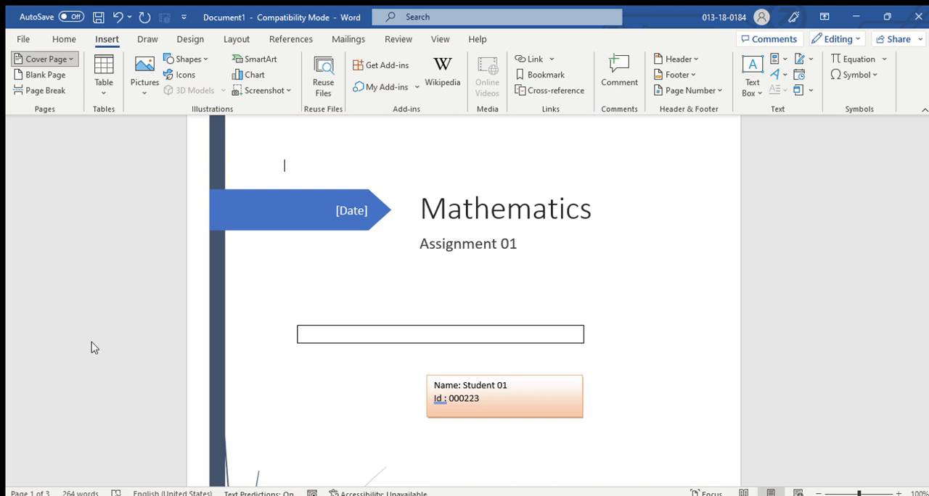
Undo the cover page insertion, removing it together with its text boxes, and look over the remaining text.
{"action": "key", "text": "ctrl+z"}
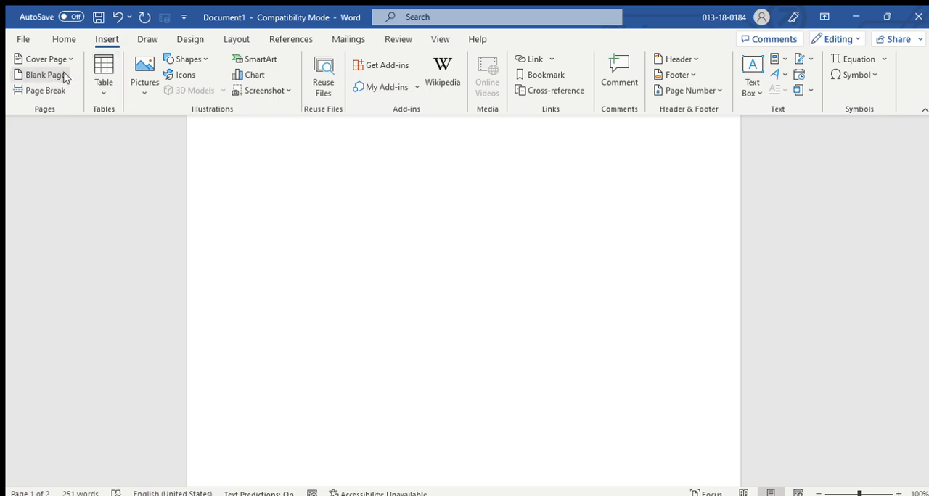
{"action": "scroll", "coordinate": [471, 315], "scroll_direction": "down", "scroll_amount": 15}
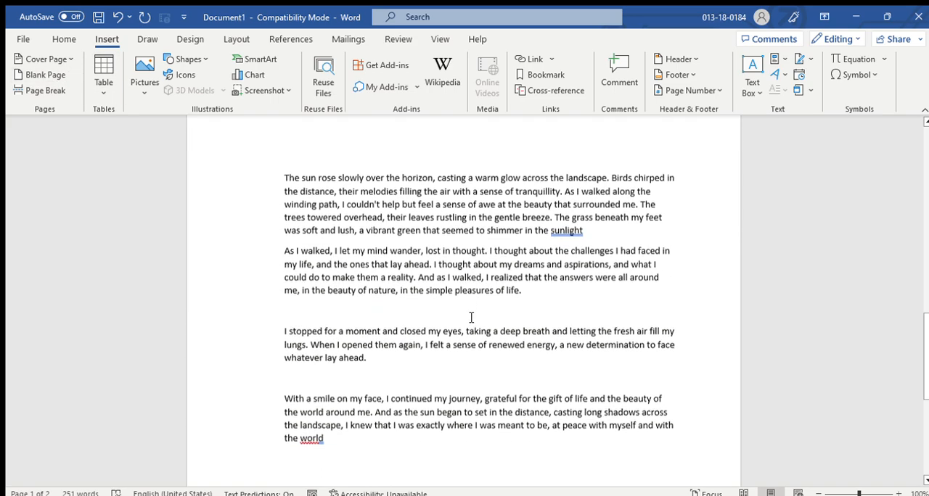
{"action": "scroll", "coordinate": [423, 293], "scroll_direction": "up", "scroll_amount": 3}
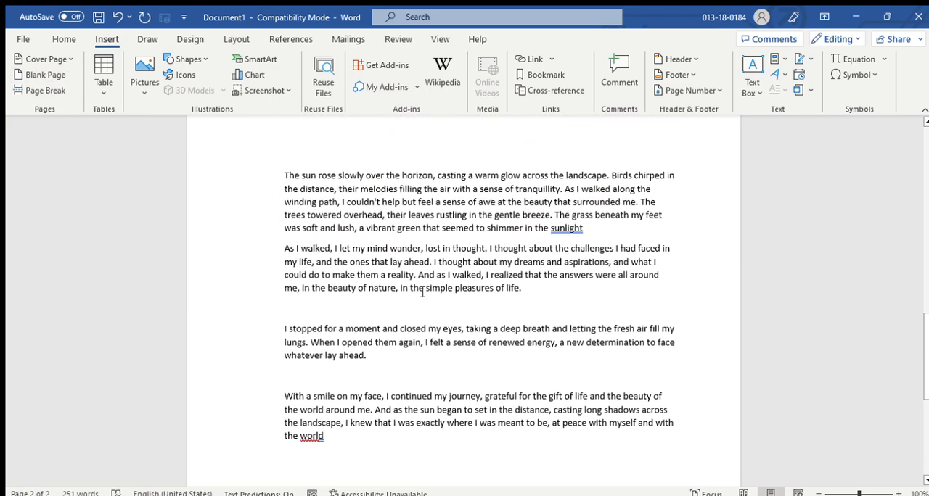
{"action": "scroll", "coordinate": [313, 292], "scroll_direction": "down", "scroll_amount": 8}
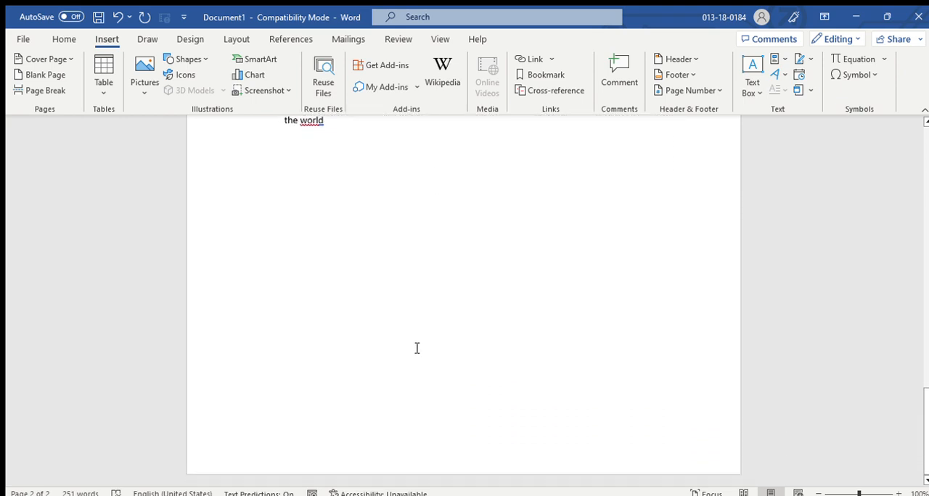
Turn the last paragraph into a bullet item and insert a blank page after it.
{"action": "left_click", "coordinate": [249, 421]}
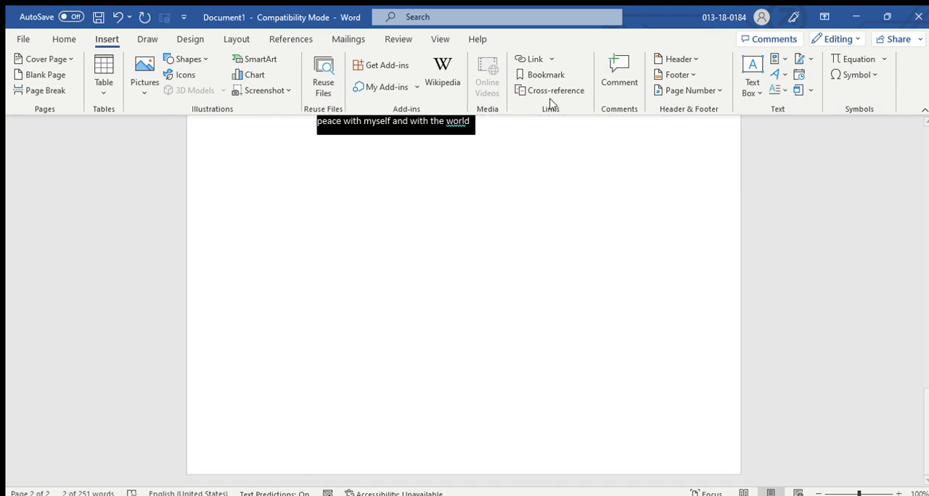
{"action": "left_click", "coordinate": [535, 135]}
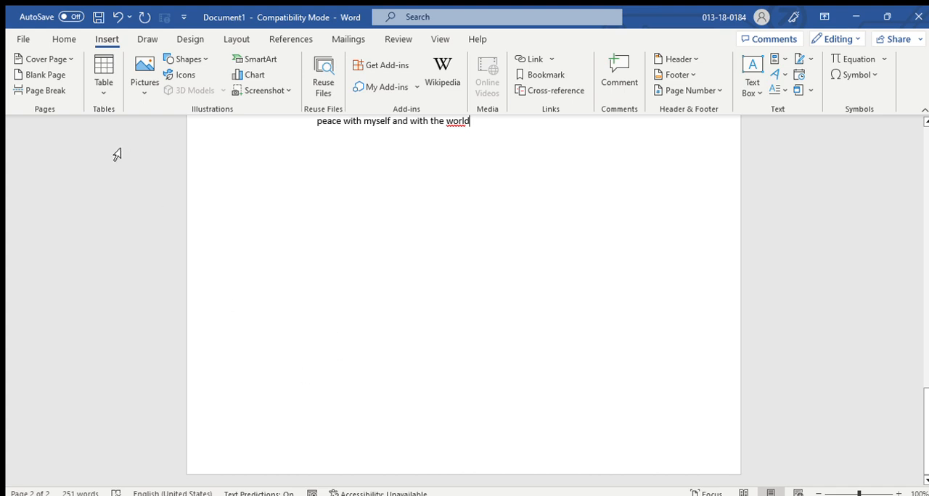
{"action": "left_click", "coordinate": [41, 75]}
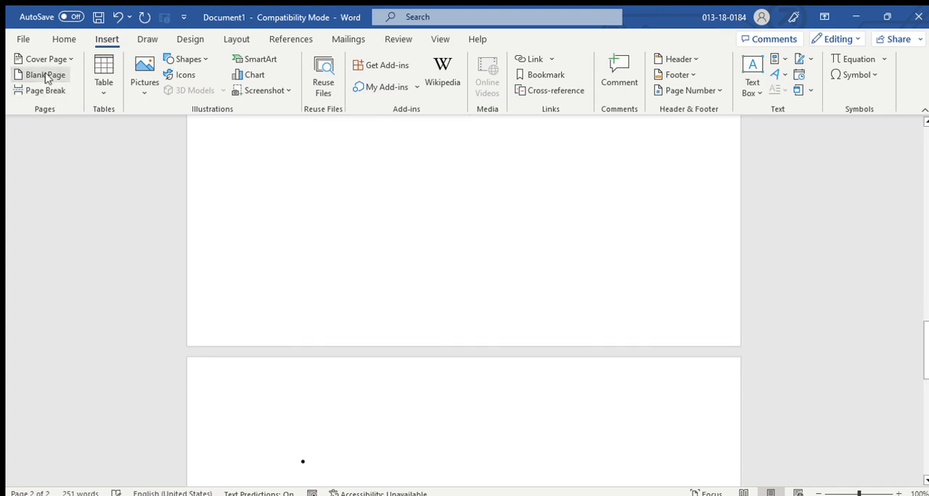
{"action": "scroll", "coordinate": [423, 359], "scroll_direction": "down", "scroll_amount": 4}
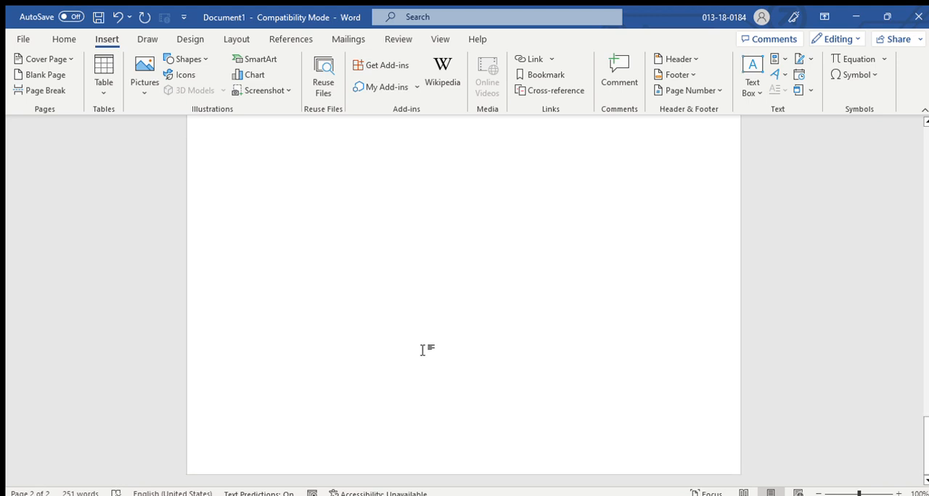
{"action": "scroll", "coordinate": [423, 350], "scroll_direction": "up", "scroll_amount": 9}
{"action": "scroll", "coordinate": [423, 341], "scroll_direction": "up", "scroll_amount": 5}
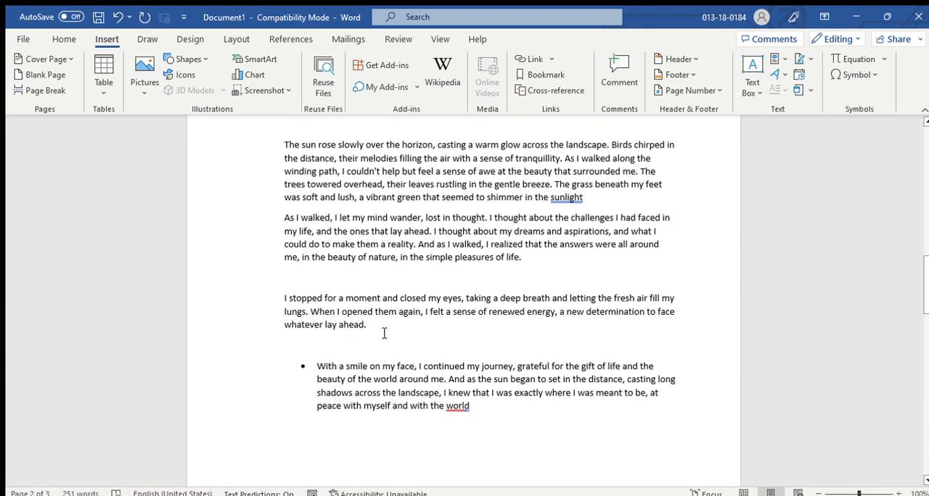
{"action": "scroll", "coordinate": [356, 319], "scroll_direction": "up", "scroll_amount": 3}
{"action": "scroll", "coordinate": [355, 320], "scroll_direction": "down", "scroll_amount": 1}
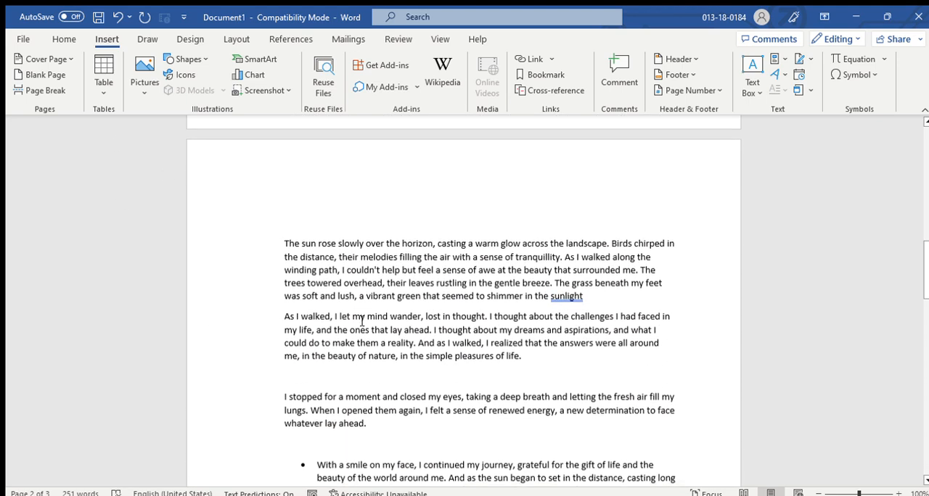
Accept the suggested correction that adds a period after "sunlight" at the end of the first paragraph.
{"action": "double_click", "coordinate": [591, 297]}
{"action": "left_click", "coordinate": [566, 295]}
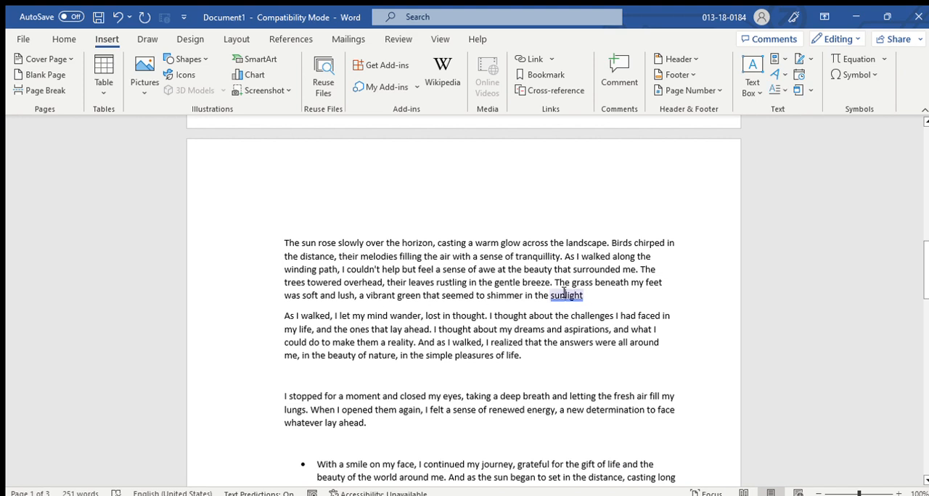
{"action": "left_click", "coordinate": [565, 344]}
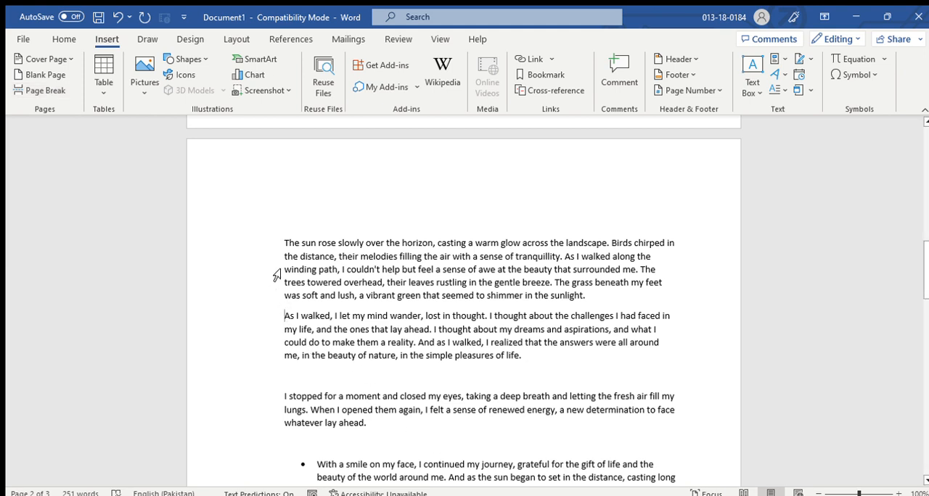
Insert a page break between the first paragraph and the one starting "As I walked".
{"action": "left_click", "coordinate": [45, 90]}
{"action": "scroll", "coordinate": [460, 295], "scroll_direction": "up", "scroll_amount": 2}
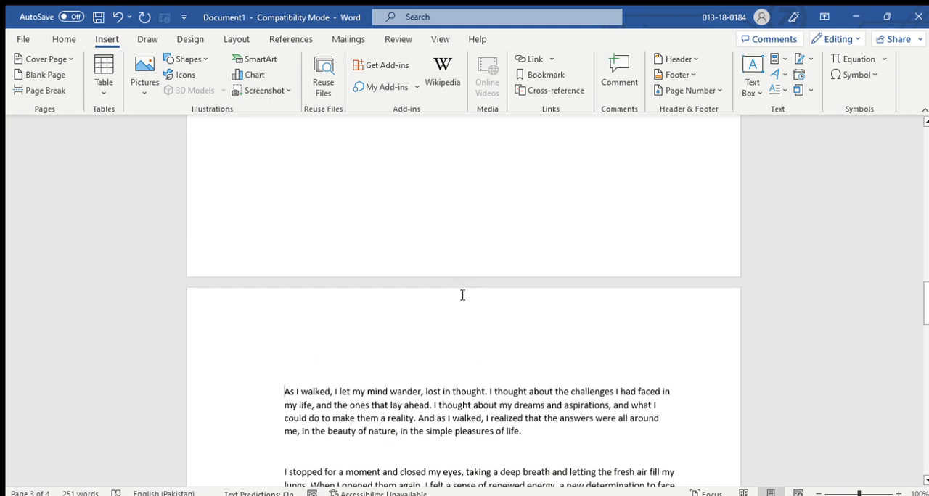
{"action": "scroll", "coordinate": [462, 295], "scroll_direction": "up", "scroll_amount": 5}
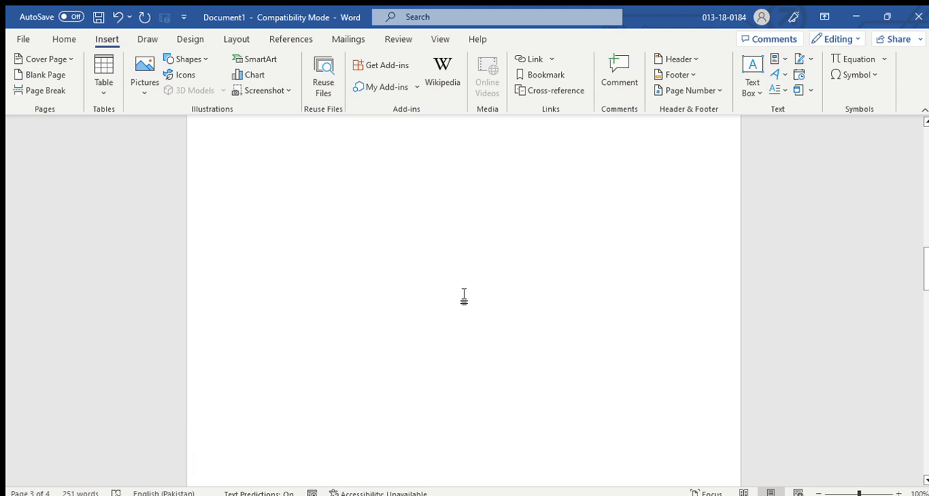
{"action": "scroll", "coordinate": [463, 297], "scroll_direction": "down", "scroll_amount": 6}
{"action": "scroll", "coordinate": [465, 295], "scroll_direction": "up", "scroll_amount": 5}
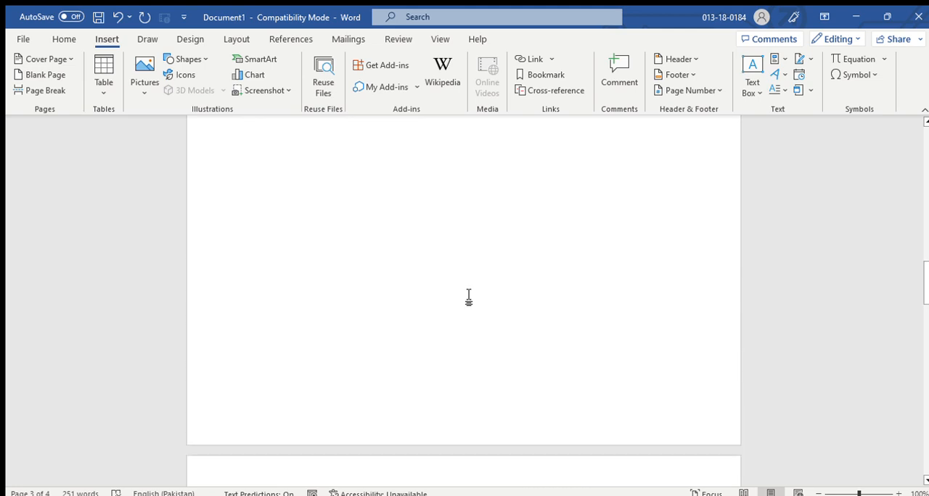
Undo the page break before the paragraph starting "As I walked".
{"action": "type", "text": "z"}
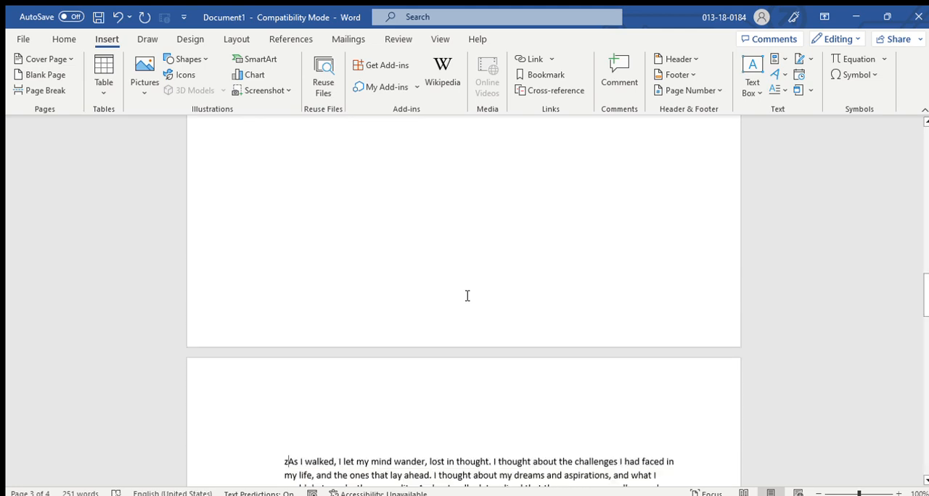
{"action": "key", "text": "BackSpace"}
{"action": "key", "text": "BackSpace"}
{"action": "scroll", "coordinate": [468, 295], "scroll_direction": "up", "scroll_amount": 3}
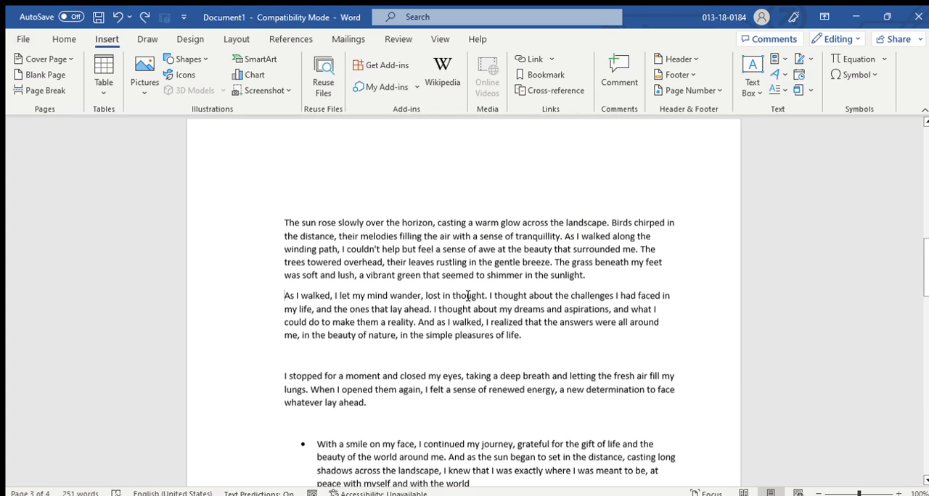
Insert a table with three columns and five rows on the blank first page.
{"action": "scroll", "coordinate": [344, 356], "scroll_direction": "up", "scroll_amount": 6}
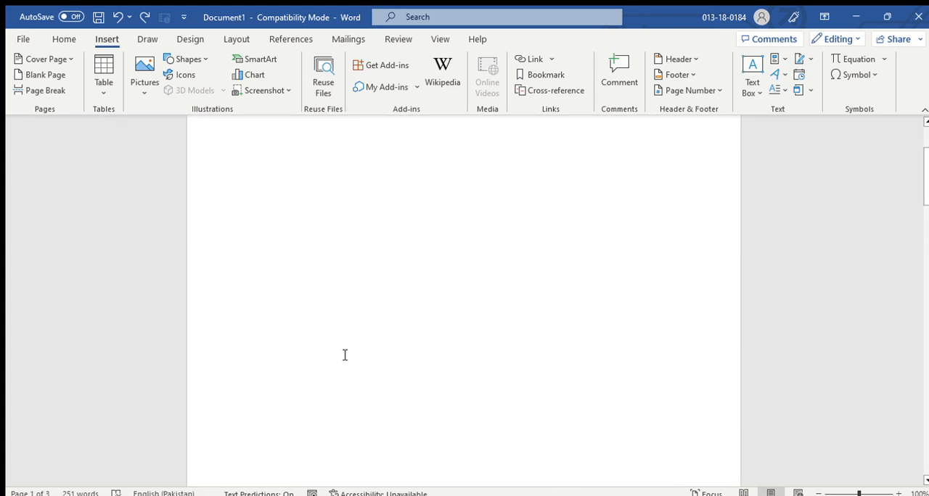
{"action": "scroll", "coordinate": [344, 355], "scroll_direction": "up", "scroll_amount": 2}
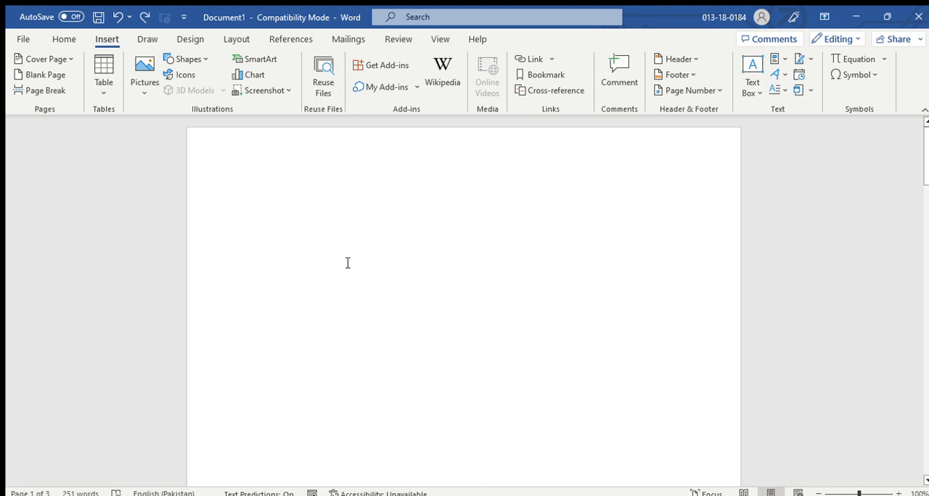
{"action": "scroll", "coordinate": [358, 280], "scroll_direction": "down", "scroll_amount": 1}
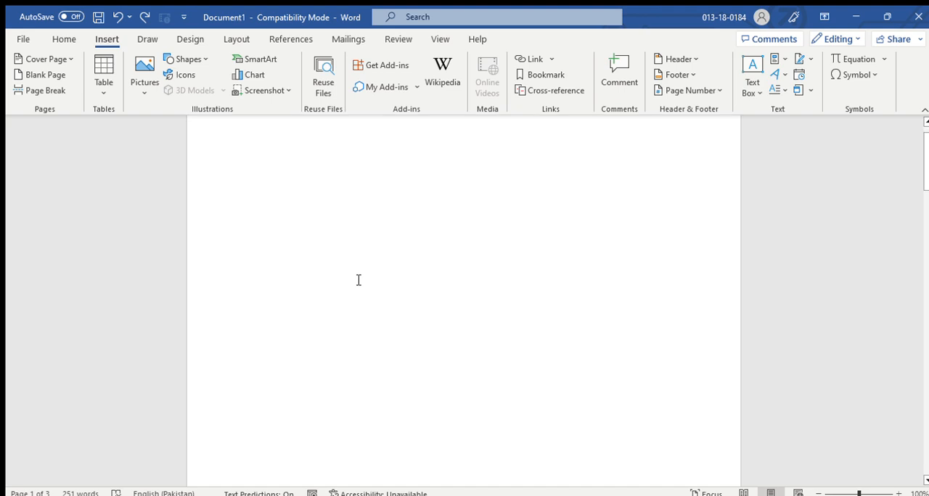
{"action": "left_click", "coordinate": [107, 96]}
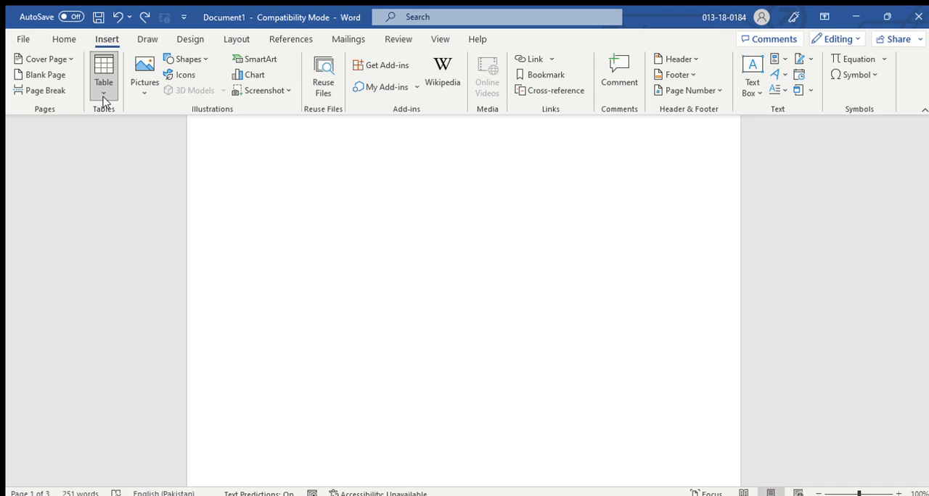
{"action": "scroll", "coordinate": [101, 134], "scroll_direction": "down", "scroll_amount": 5}
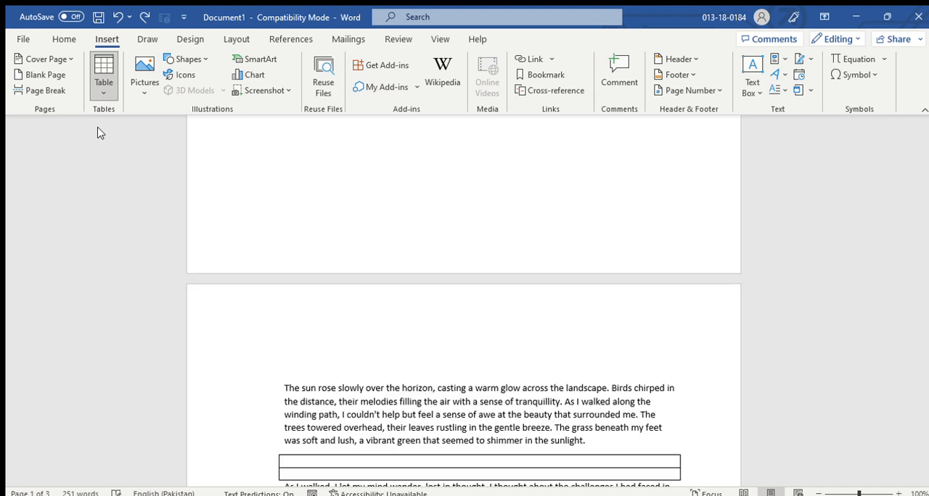
{"action": "scroll", "coordinate": [436, 278], "scroll_direction": "up", "scroll_amount": 8}
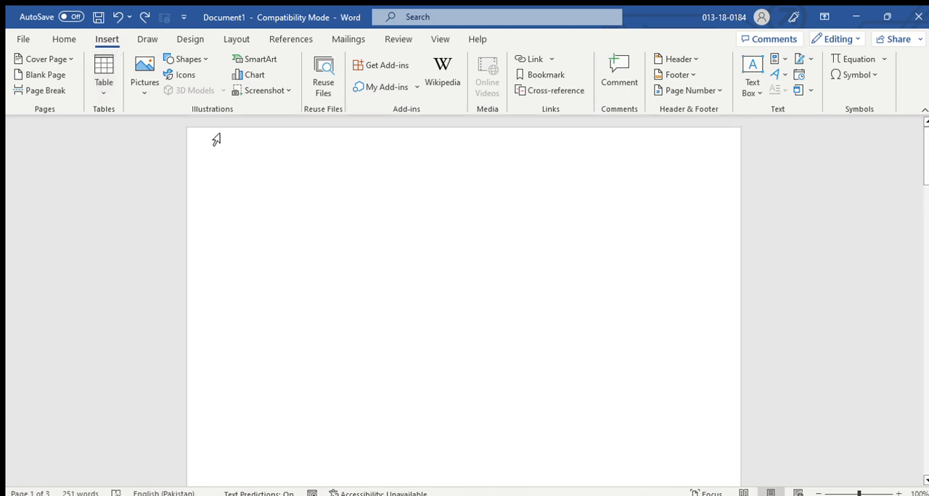
{"action": "left_click", "coordinate": [93, 89]}
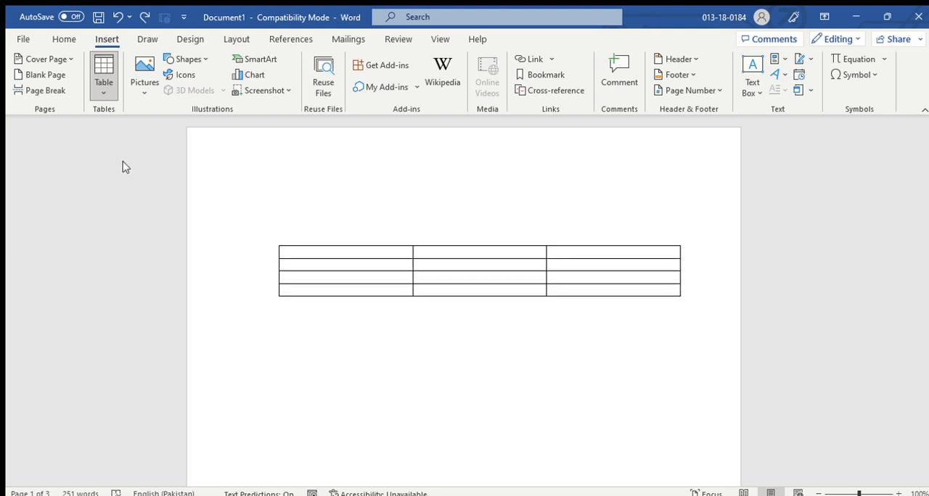
{"action": "left_click", "coordinate": [126, 185]}
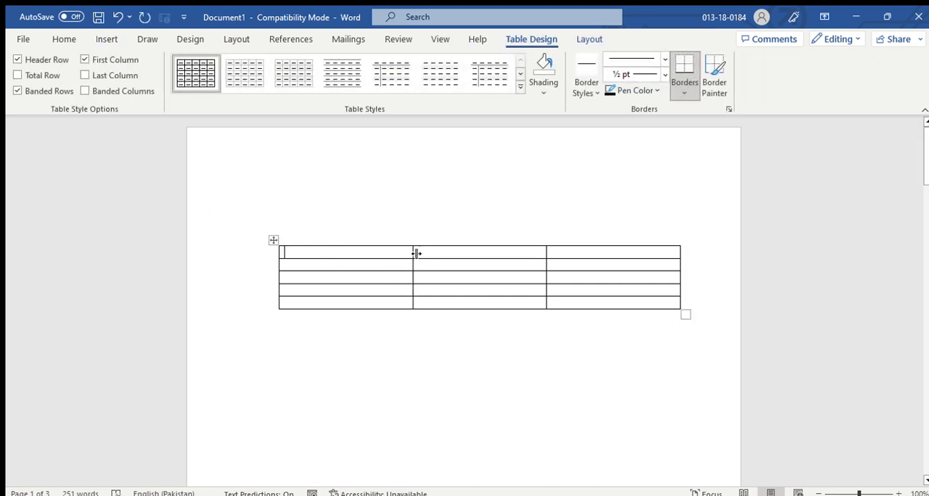
Narrow the table's first column and enter the header "S.No" in its first cell.
{"action": "left_click_drag", "start_coordinate": [413, 253], "coordinate": [302, 252]}
{"action": "type", "text": "S"}
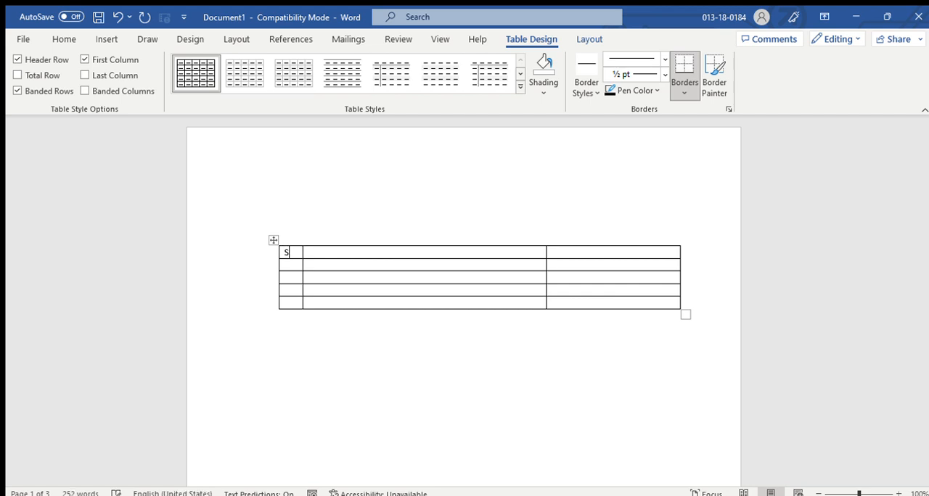
{"action": "type", "text": ".No"}
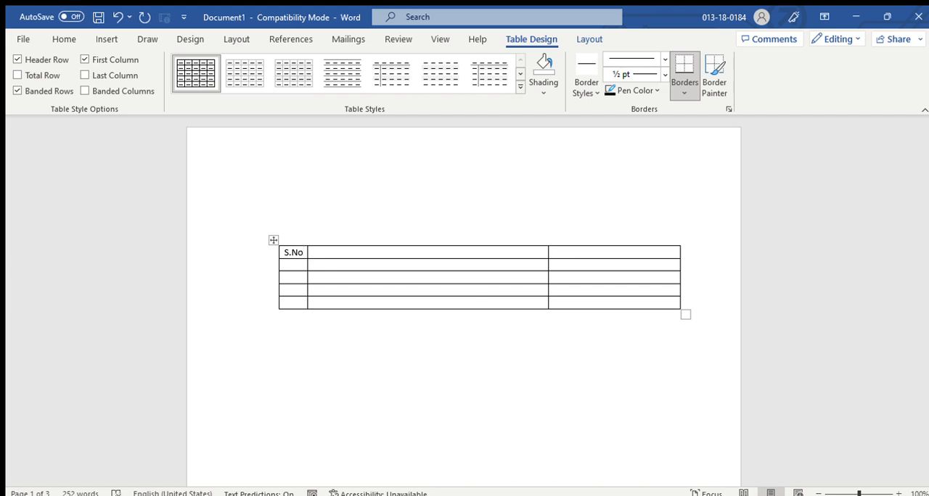
Enter "Math" in the second cell of the table's first row and "En" in the cell below it.
{"action": "key", "text": "Tab"}
{"action": "type", "text": "Math"}
{"action": "type", "text": "En"}
{"action": "key", "text": "Up"}
{"action": "key", "text": "Right"}
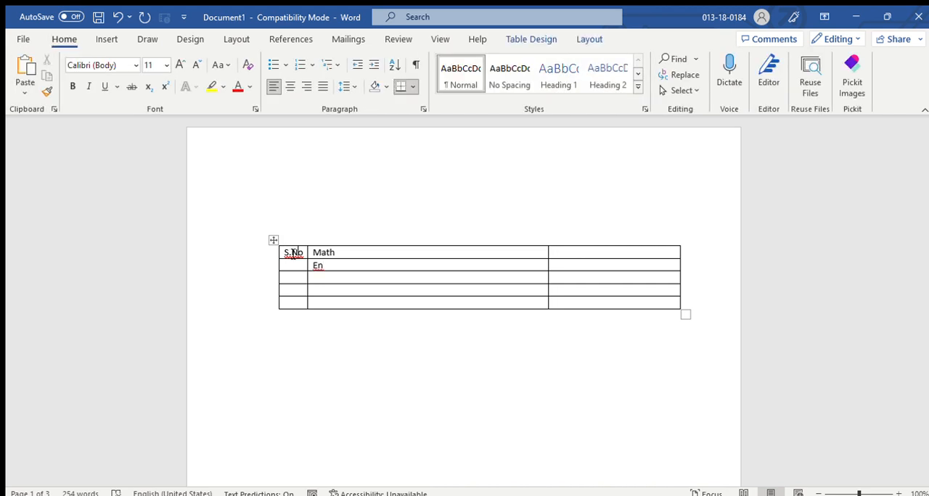
Replace "Math" with the header "Suject" and enter "Marks" as the third column's header.
{"action": "key", "text": "BackSpace"}
{"action": "key", "text": "BackSpace"}
{"action": "key", "text": "BackSpace"}
{"action": "key", "text": "BackSpace"}
{"action": "type", "text": "Suject "}
{"action": "type", "text": "Marks"}
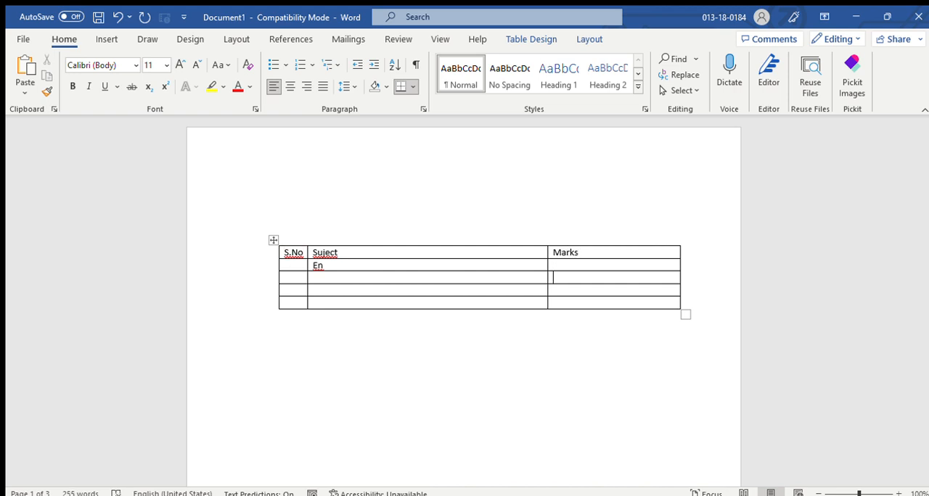
Fill the second column below its header with the subjects English, Maths, Science and GK.
{"action": "left_click", "coordinate": [553, 265]}
{"action": "type", "text": "English"}
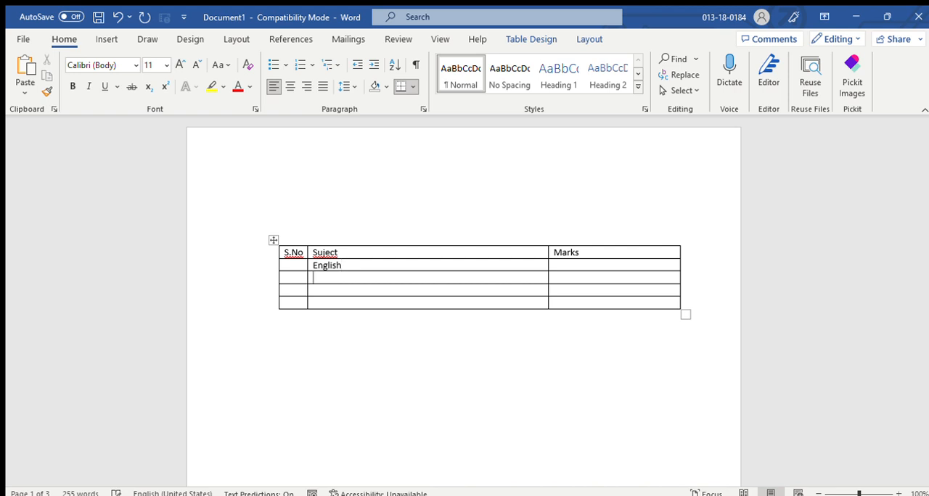
{"action": "type", "text": "Maths"}
{"action": "key", "text": "Down"}
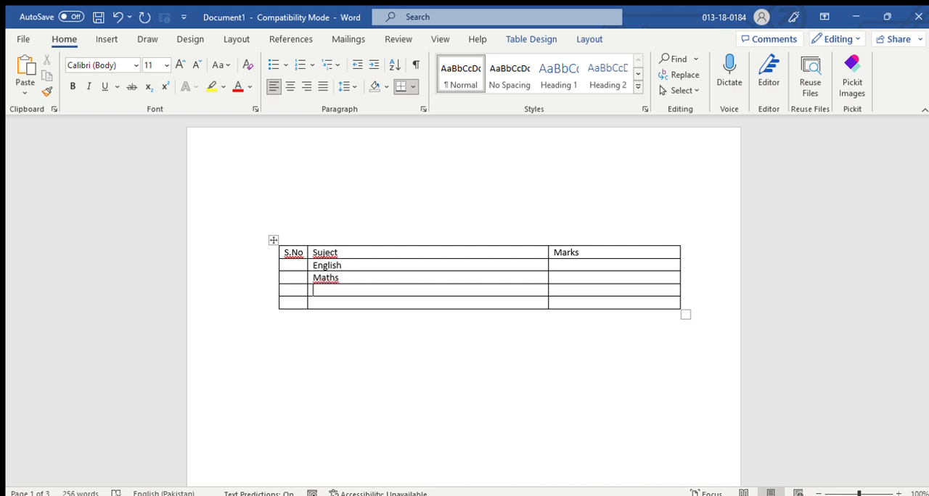
{"action": "type", "text": "Scien"}
{"action": "type", "text": "G"}
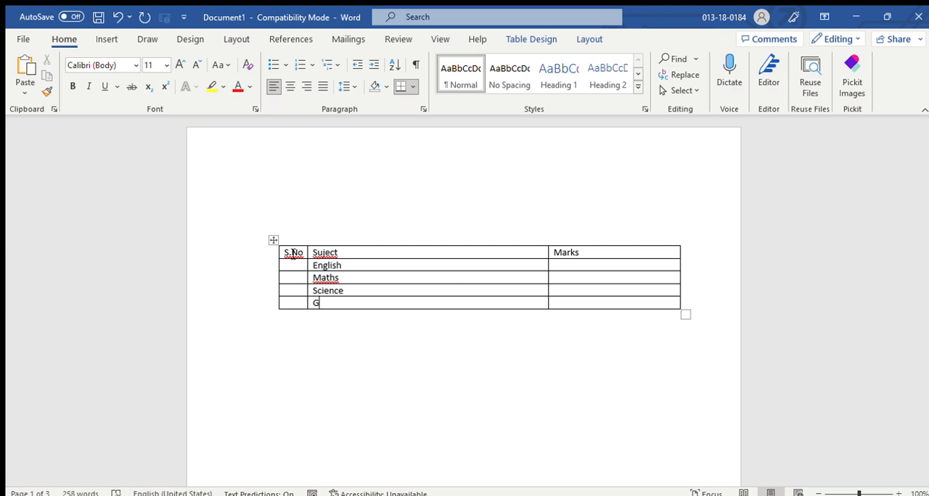
{"action": "type", "text": "DK"}
Number the four subject rows 1 to 4 in the S.No column.
{"action": "key", "text": "Left"}
{"action": "key", "text": "Right"}
{"action": "type", "text": "1"}
{"action": "key", "text": "Down"}
{"action": "type", "text": "2"}
{"action": "key", "text": "Down"}
{"action": "type", "text": "3"}
{"action": "key", "text": "Down"}
{"action": "type", "text": "4890"}
Enter the marks 88 for English, 98 for Maths, 90 for Science and 80 for GK, then leave the table.
{"action": "key", "text": "Up"}
{"action": "type", "text": "98"}
{"action": "key", "text": "Up"}
{"action": "type", "text": "88"}
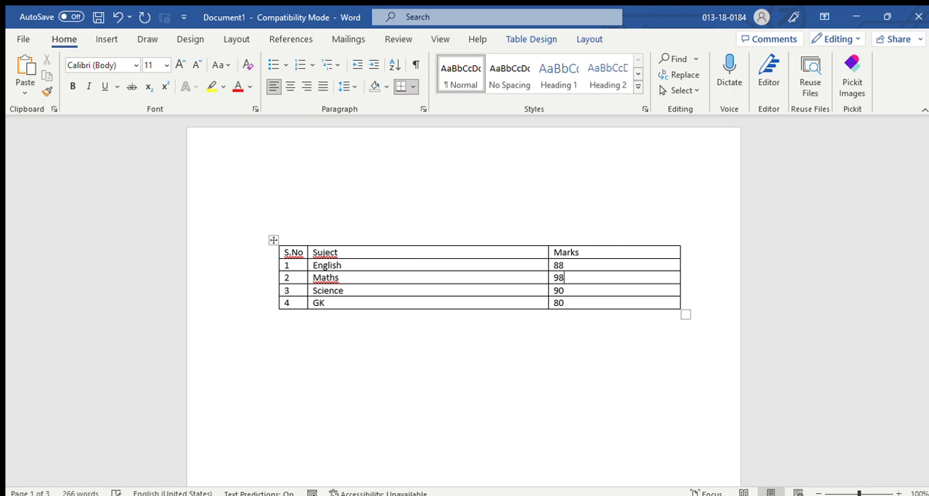
{"action": "left_click", "coordinate": [361, 397]}
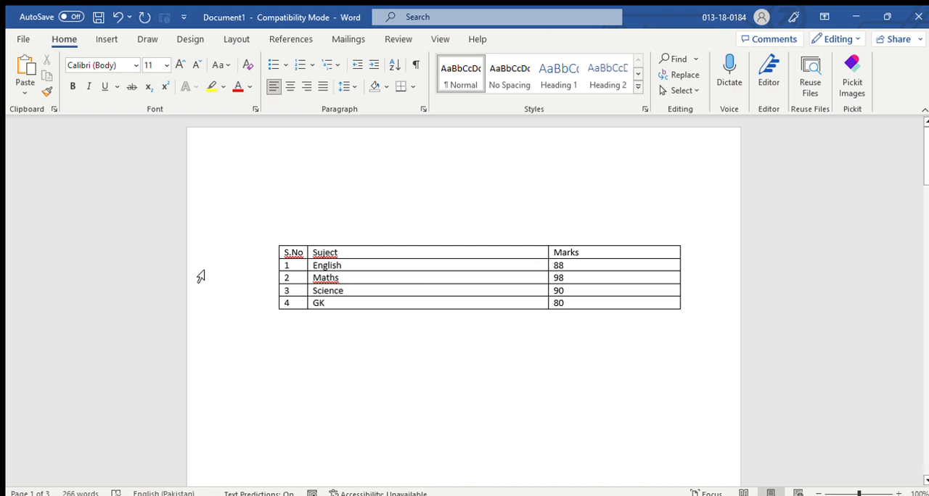
{"action": "left_click", "coordinate": [106, 40]}
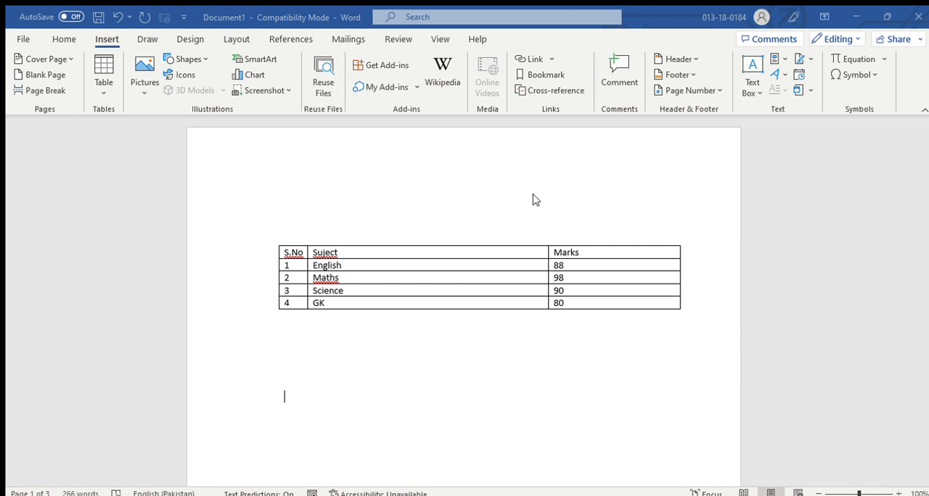
Insert a table of two columns and two rows below the marks table and move it slightly upward.
{"action": "left_click", "coordinate": [455, 324]}
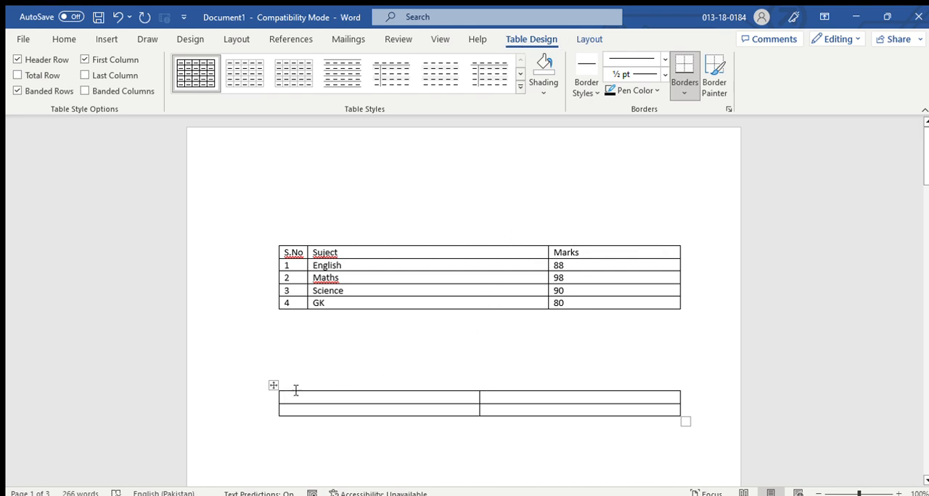
{"action": "left_click_drag", "start_coordinate": [274, 386], "coordinate": [279, 365]}
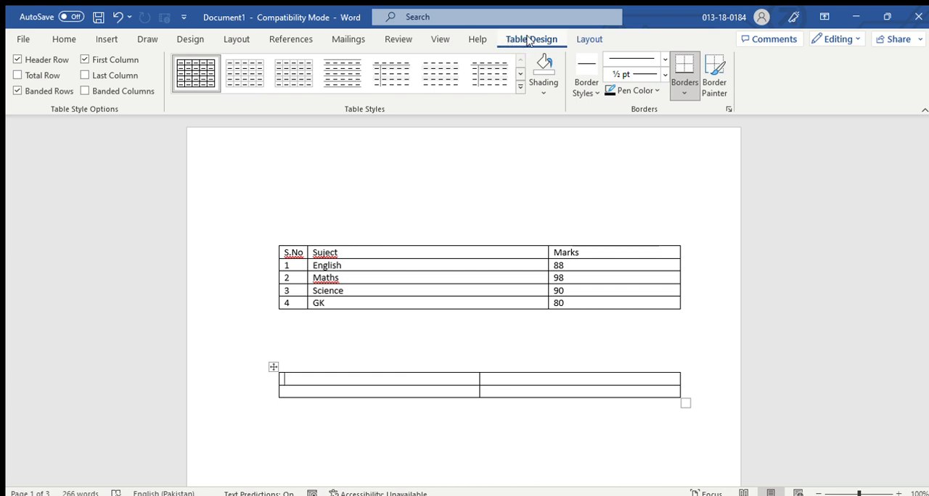
{"action": "left_click", "coordinate": [582, 38]}
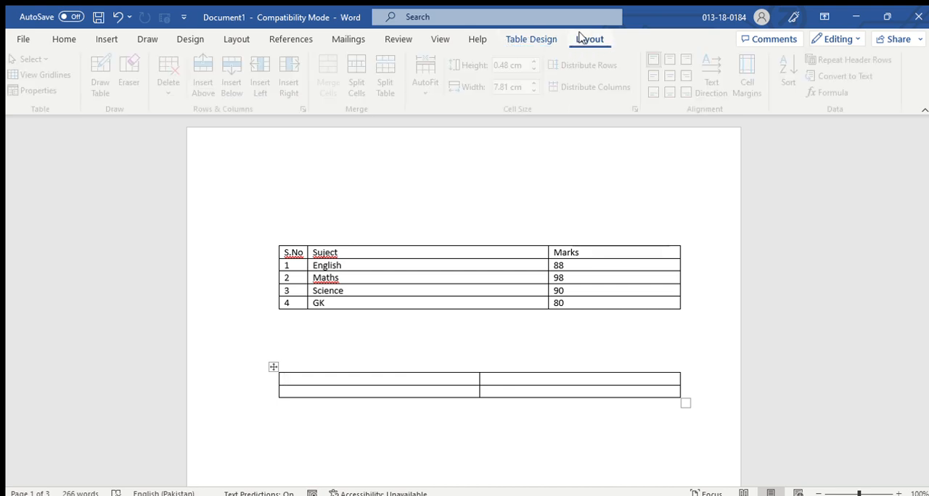
{"action": "left_click", "coordinate": [527, 38]}
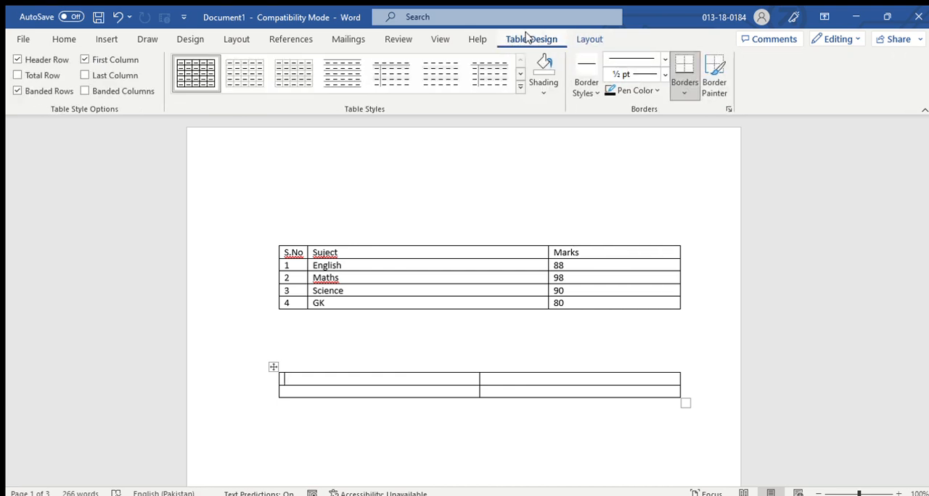
Apply a green banded table style with a solid green header row and first column to the marks table.
{"action": "left_click", "coordinate": [519, 87]}
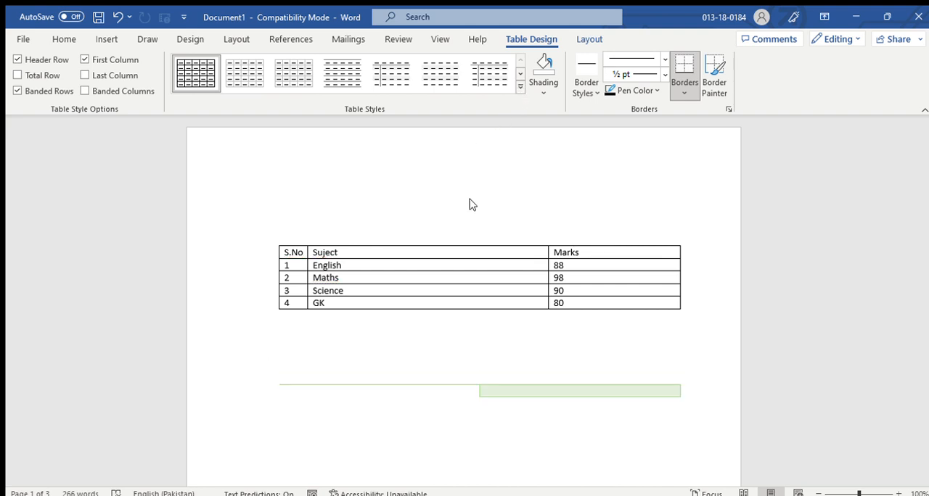
{"action": "left_click", "coordinate": [571, 253]}
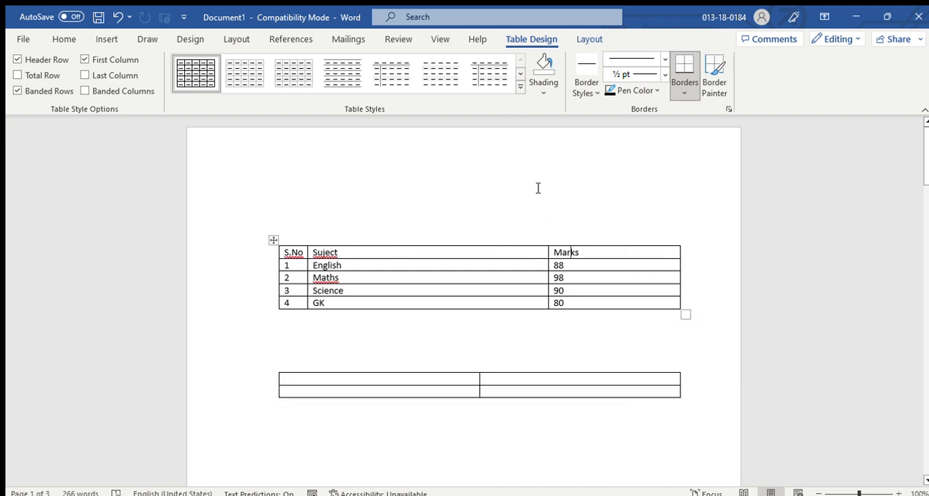
{"action": "left_click", "coordinate": [519, 87]}
{"action": "left_click", "coordinate": [460, 177]}
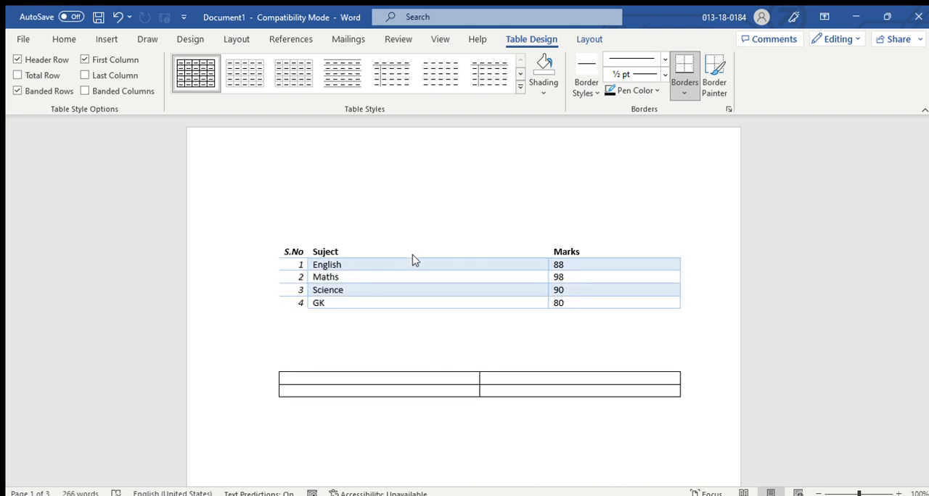
{"action": "left_click", "coordinate": [471, 196]}
{"action": "left_click", "coordinate": [540, 203]}
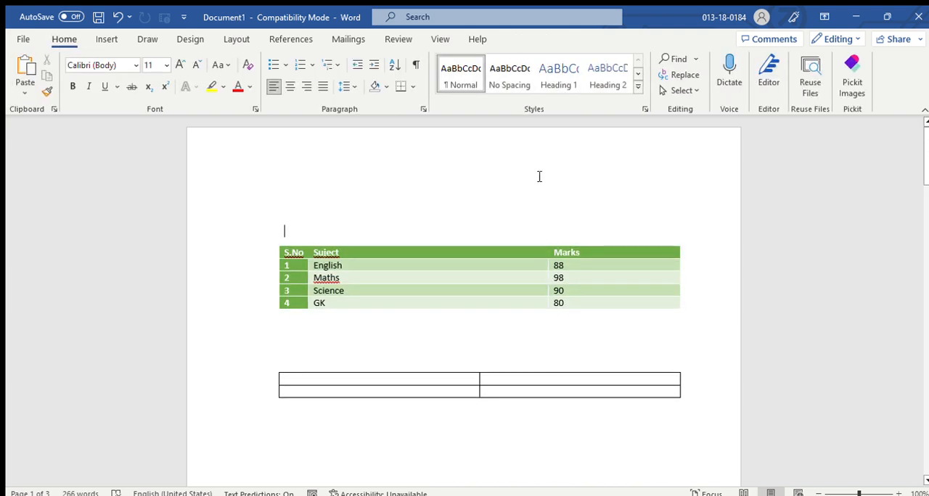
Select the whole marks table and choose a double-line ½ pt border style.
{"action": "left_click", "coordinate": [512, 266]}
{"action": "left_click", "coordinate": [273, 240]}
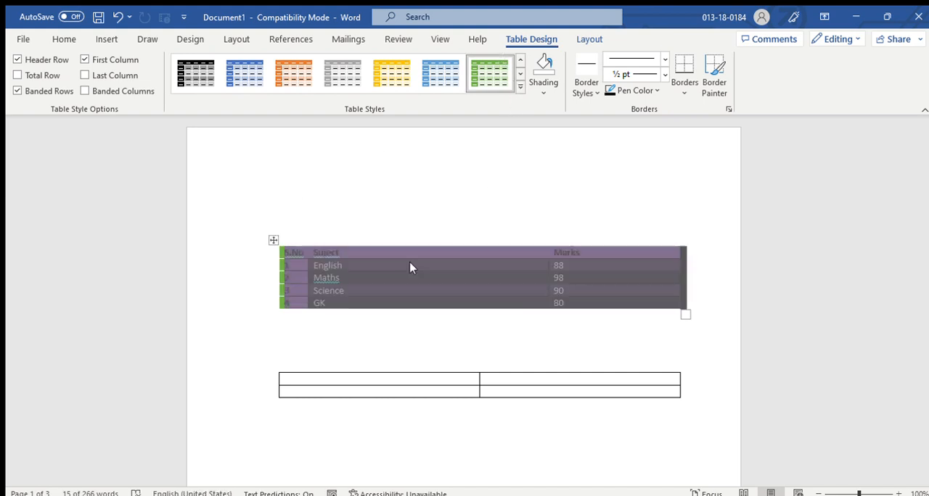
{"action": "left_click", "coordinate": [392, 294]}
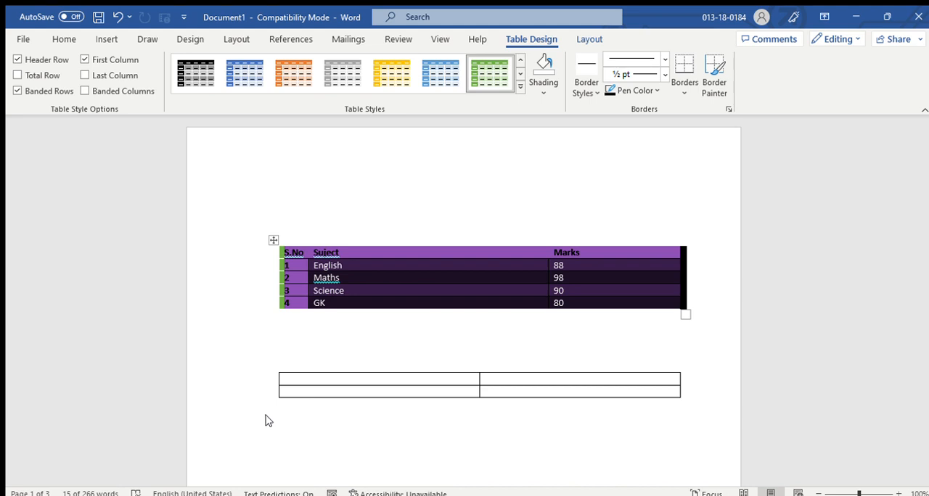
{"action": "left_click", "coordinate": [294, 365]}
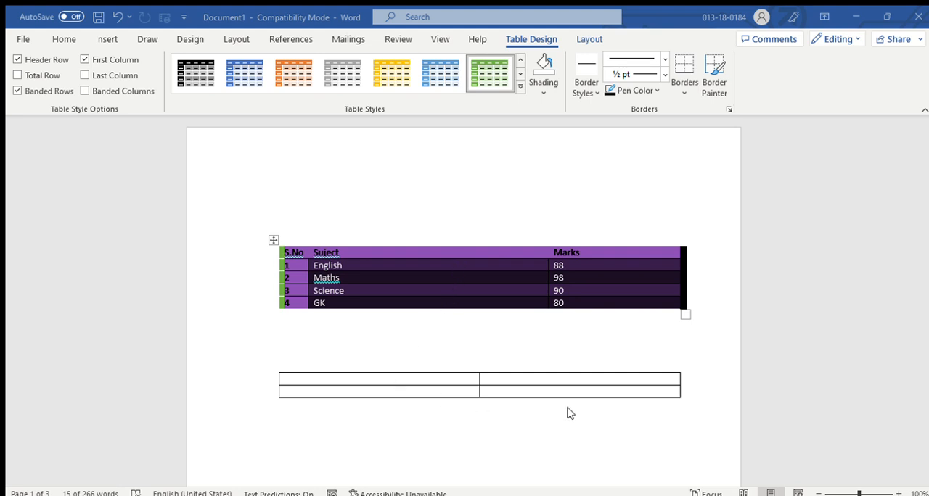
{"action": "left_click", "coordinate": [602, 416]}
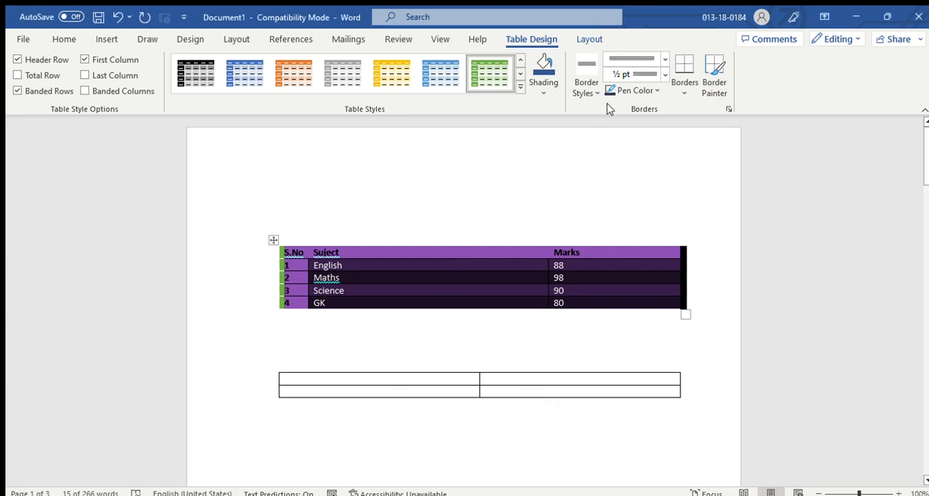
Shade the whole marks table light gold, then switch its total row option on and off again.
{"action": "left_click", "coordinate": [534, 94]}
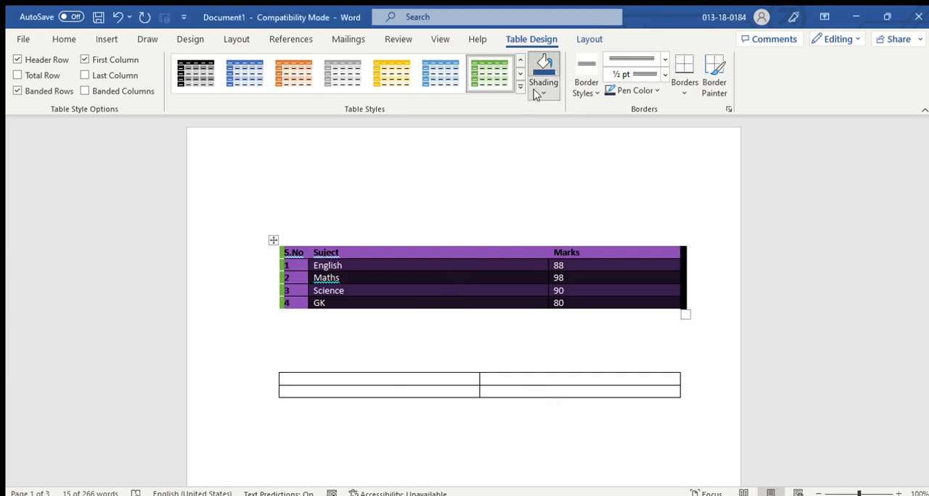
{"action": "left_click", "coordinate": [609, 148]}
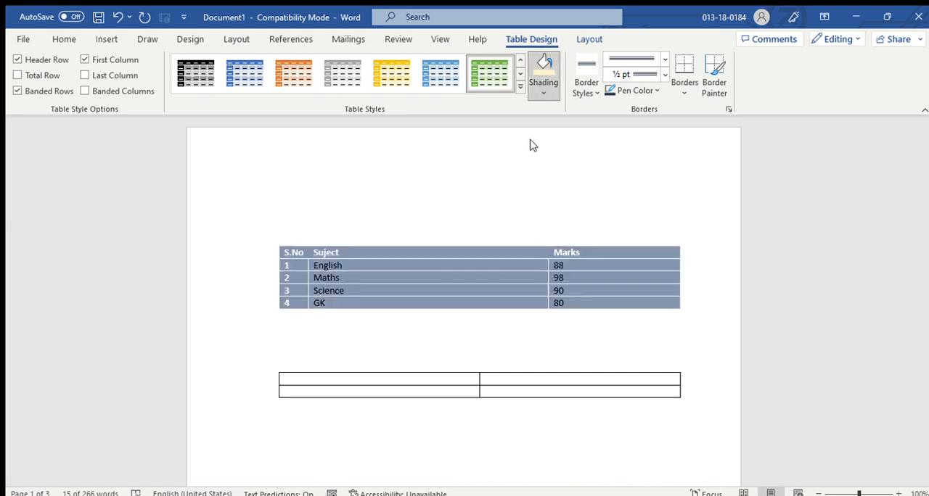
{"action": "left_click", "coordinate": [458, 147]}
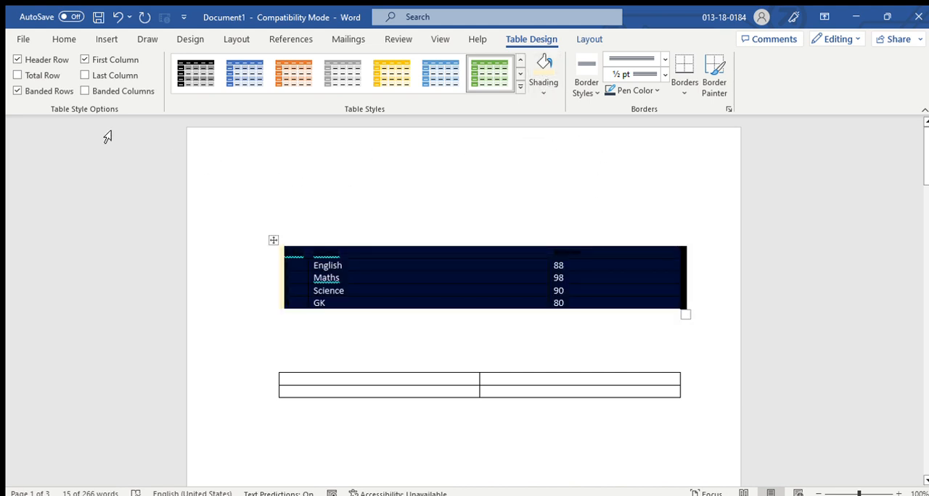
{"action": "left_click", "coordinate": [16, 76]}
{"action": "left_click", "coordinate": [16, 76]}
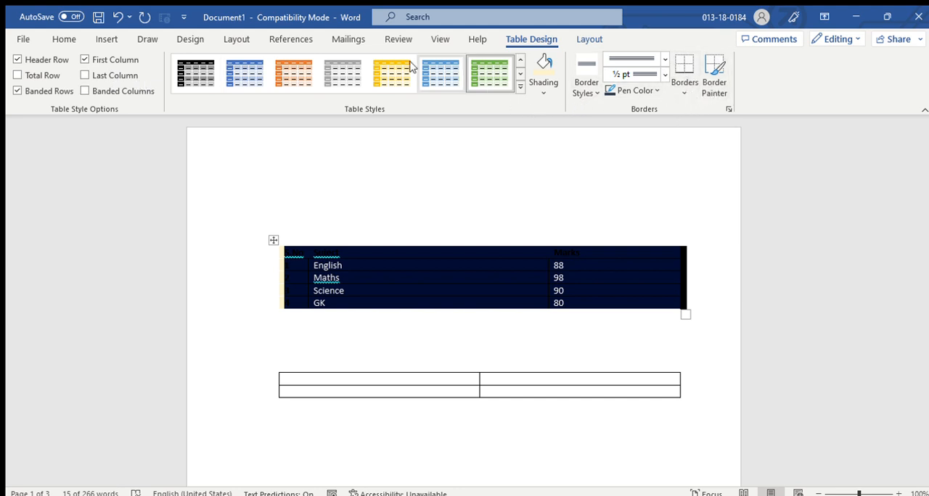
Clear the contents of the marks table, then delete the whole table.
{"action": "left_click", "coordinate": [106, 41]}
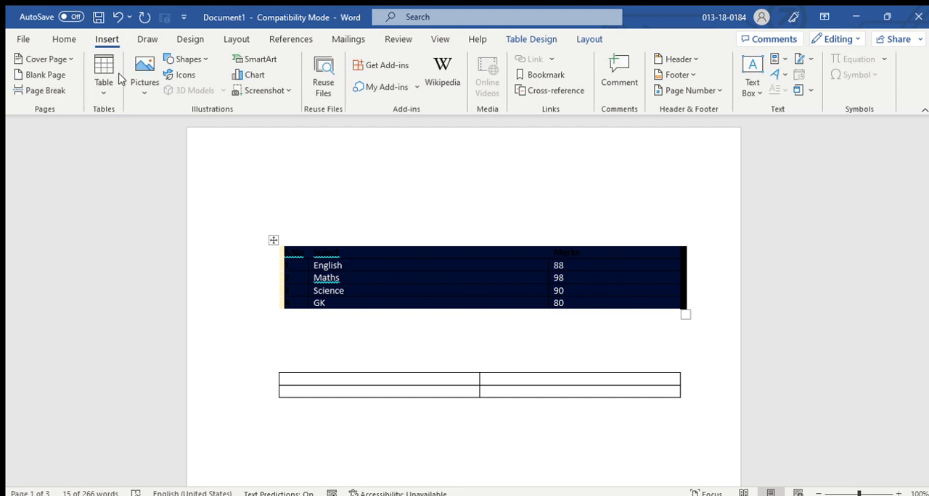
{"action": "left_click", "coordinate": [102, 86]}
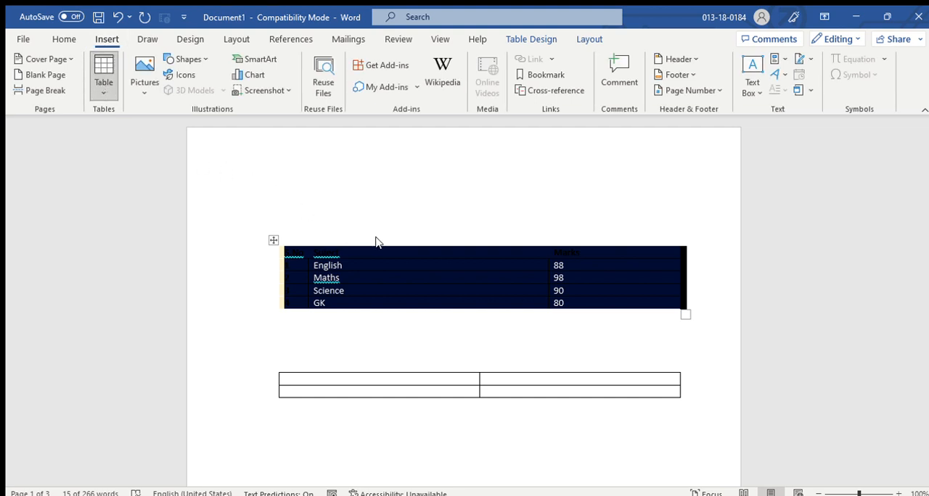
{"action": "left_click", "coordinate": [280, 234]}
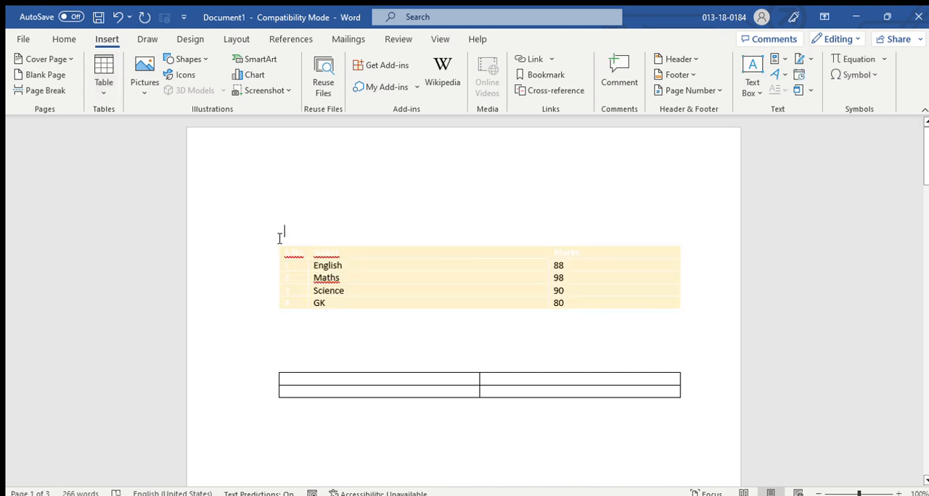
{"action": "left_click", "coordinate": [273, 240]}
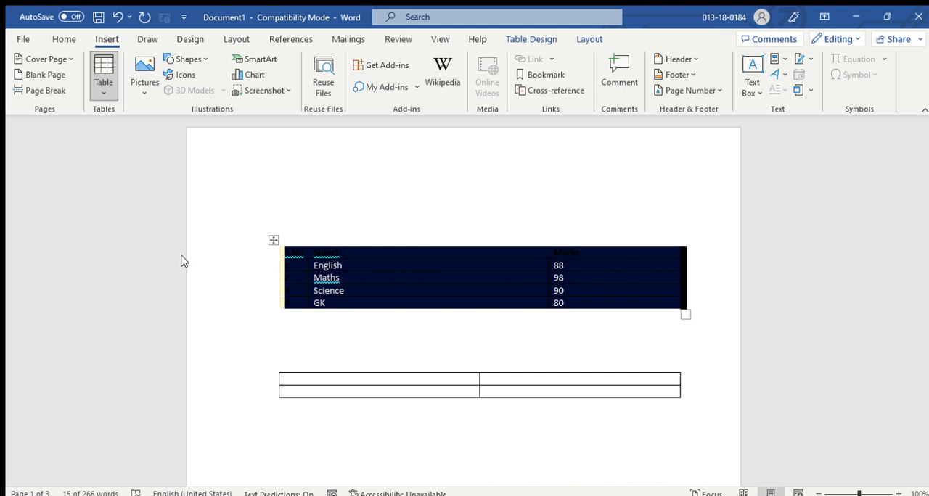
{"action": "left_click", "coordinate": [280, 239]}
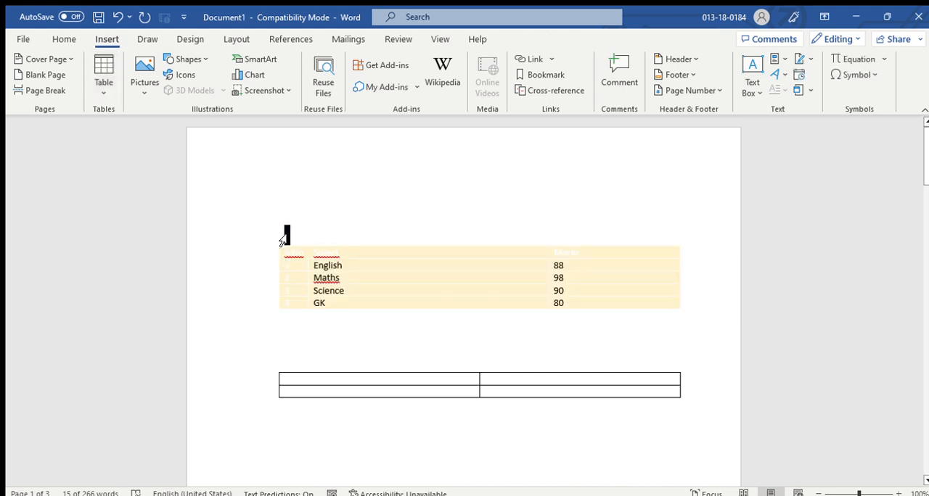
{"action": "left_click", "coordinate": [274, 241]}
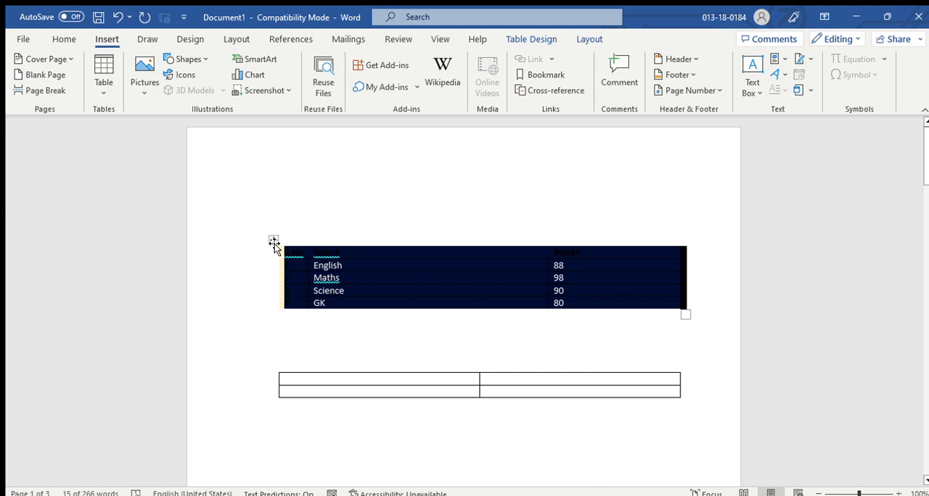
{"action": "key", "text": "Delete"}
{"action": "left_click", "coordinate": [274, 241]}
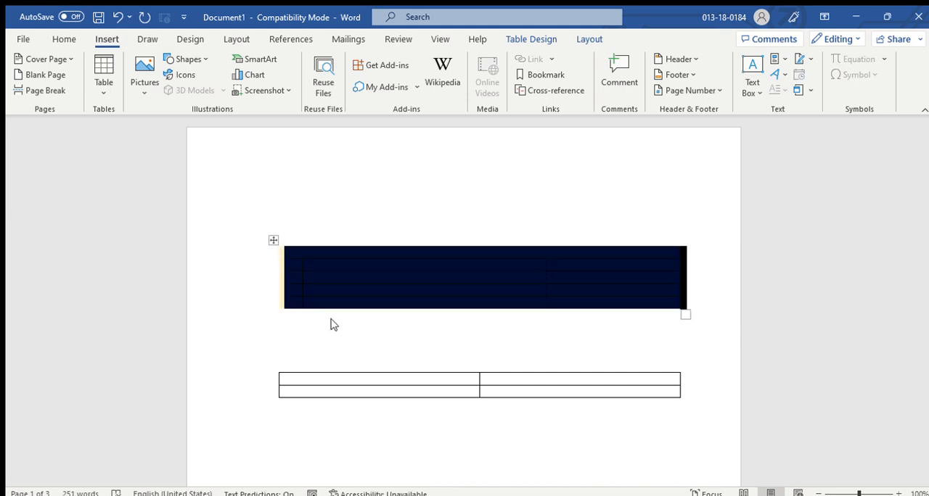
{"action": "key", "text": "BackSpace"}
{"action": "left_click", "coordinate": [284, 173]}
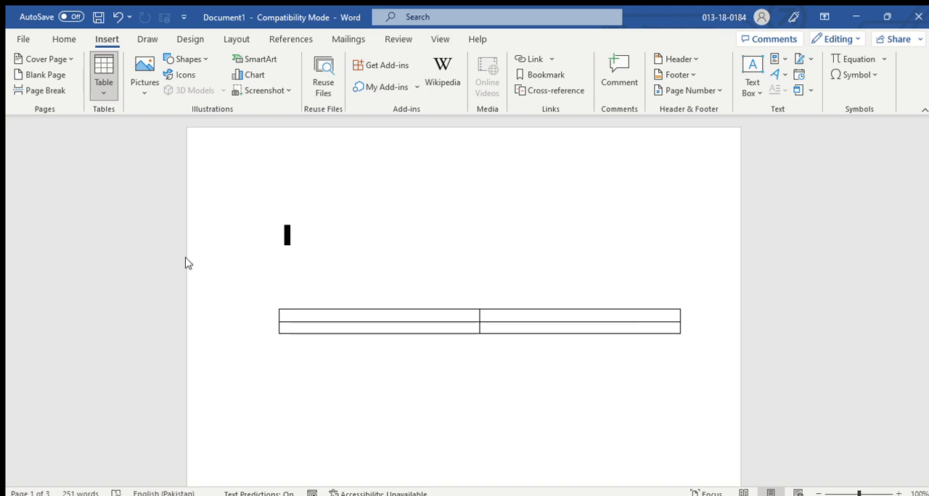
Convert the bulleted paragraph starting "With a smile on my face" into a table.
{"action": "scroll", "coordinate": [531, 299], "scroll_direction": "down", "scroll_amount": 15}
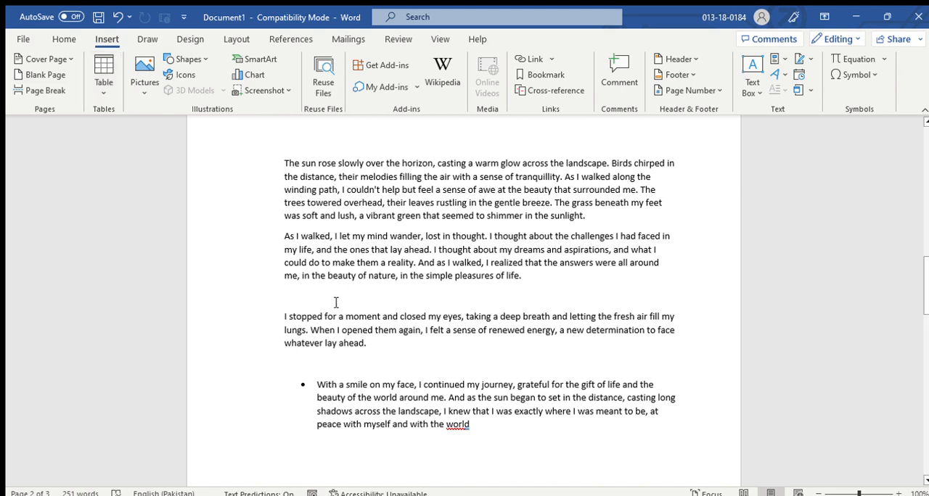
{"action": "scroll", "coordinate": [336, 303], "scroll_direction": "down", "scroll_amount": 3}
{"action": "left_click_drag", "start_coordinate": [318, 286], "coordinate": [471, 328]}
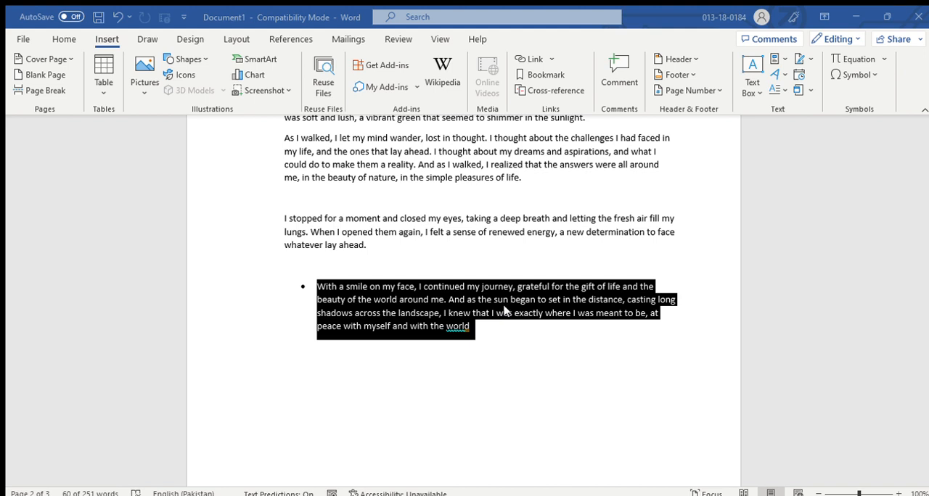
{"action": "left_click", "coordinate": [464, 326]}
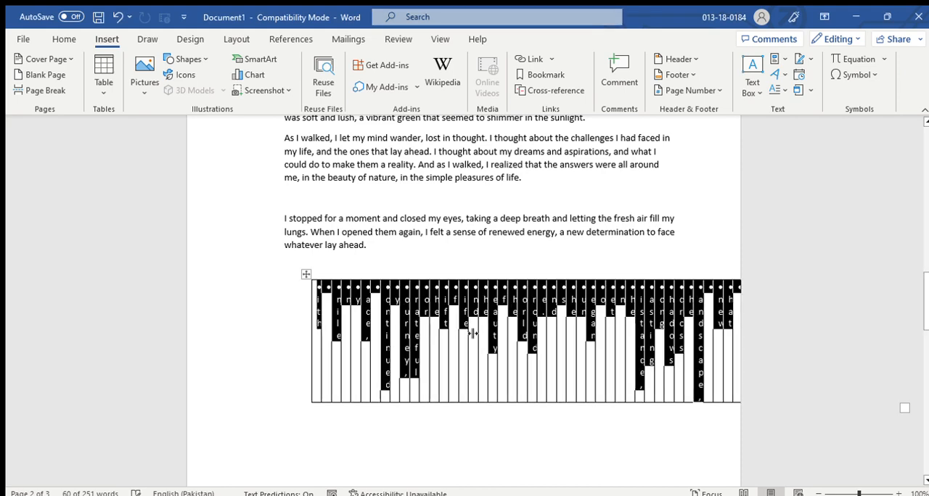
{"action": "scroll", "coordinate": [541, 363], "scroll_direction": "down", "scroll_amount": 1}
{"action": "left_click", "coordinate": [500, 365]}
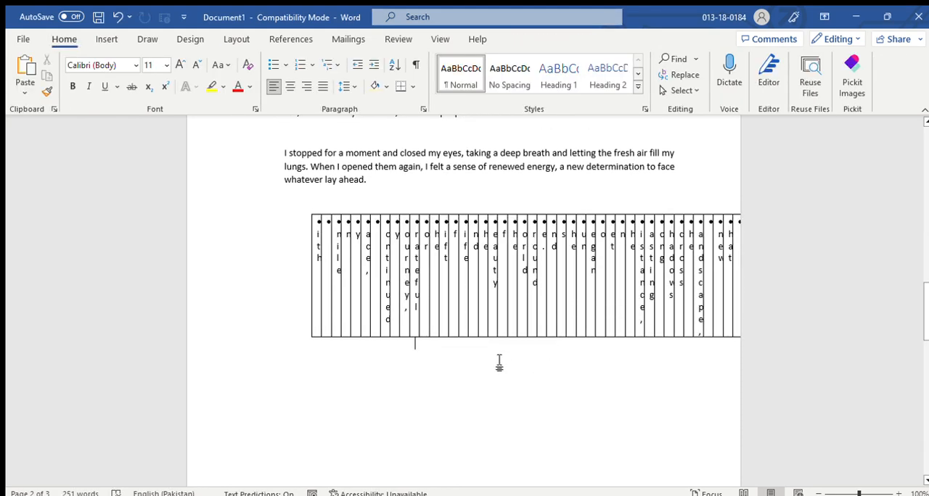
Shift the converted table toward the page's left edge, then undo the move and the text-to-table conversion.
{"action": "left_click", "coordinate": [323, 309]}
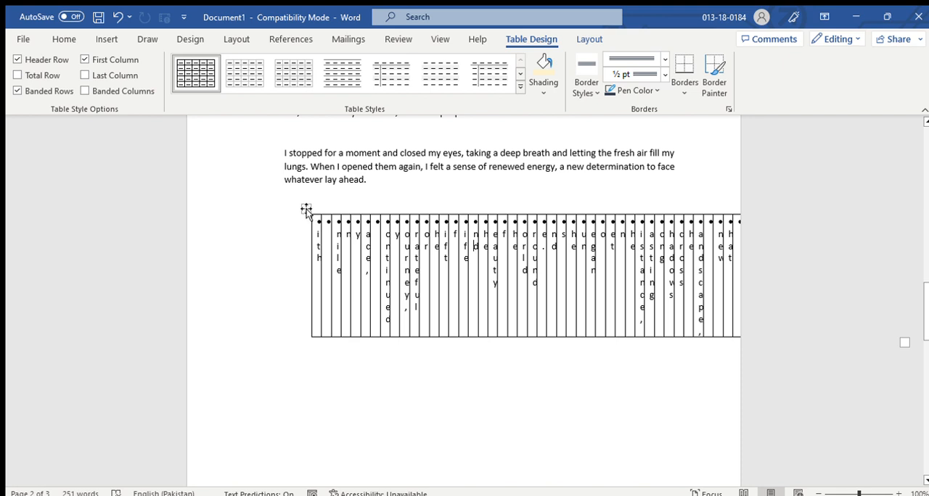
{"action": "left_click_drag", "start_coordinate": [306, 209], "coordinate": [159, 209]}
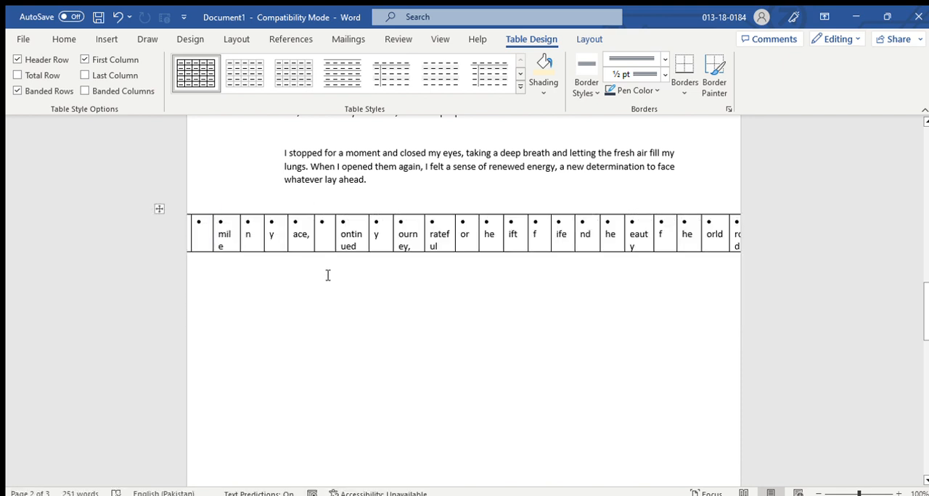
{"action": "key", "text": "ctrl+z"}
{"action": "key", "text": "ctrl+z"}
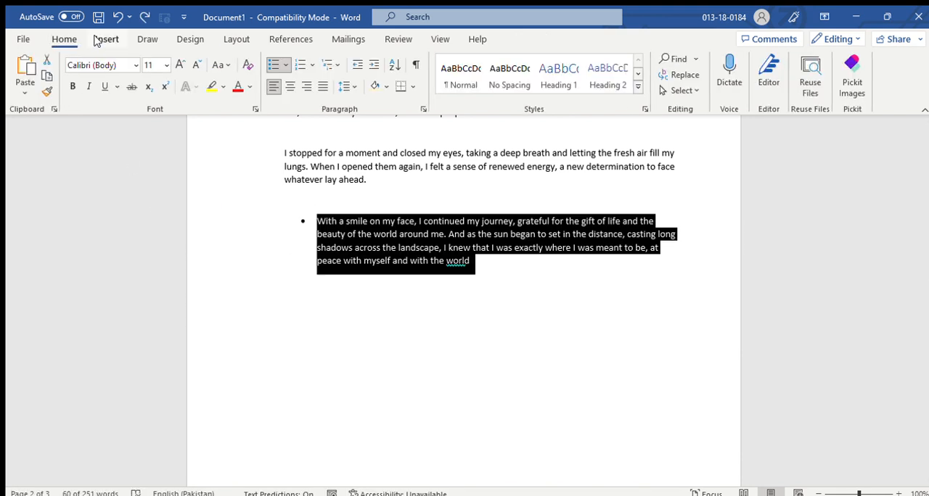
Replace the selected bulleted paragraph with the built-in Greek alphabet quick table.
{"action": "left_click", "coordinate": [102, 40]}
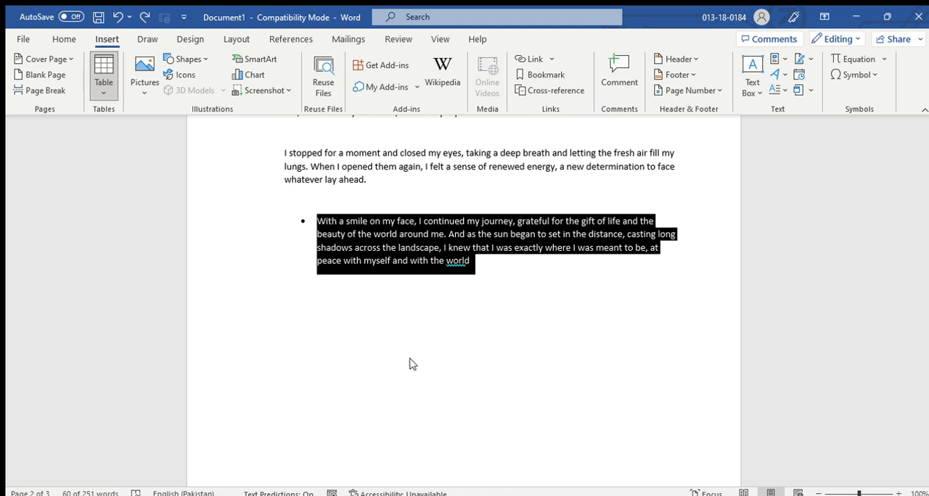
{"action": "type", "text": "The Greek alphabet Letter name\tUppercase\tLowercase\tLetter name\tUppercase\tLowercase Alpha\tΑ\tα\tNu\tΝ\tν Beta\tΒ\tβ\tXi\tΞ\tξ Gamma\tΓ\tγ\tOmicron\tΟ\tο Delta\tΔ\tδ\tPi\tΠ\tπ Epsilon\tΕ\tε\tRho\tΡ\tρ Zeta\tΖ\tζ\tSigma\tΣ\tσ Eta\tΗ\tη\tTau\tΤ\tτ Theta\tΘ\tθ\tUpsilon\tΥ\tυ Iota\tΙ\tι\tPhi\tΦ\tφ Kappa\tΚ\tκ\tChi\tΧ\tχ Lambda\tΛ\tλ\tPsi\tΨ\tψ Mu\tΜ\tμ\tOmega\tΩ\tω"}
{"action": "scroll", "coordinate": [498, 347], "scroll_direction": "down", "scroll_amount": 2}
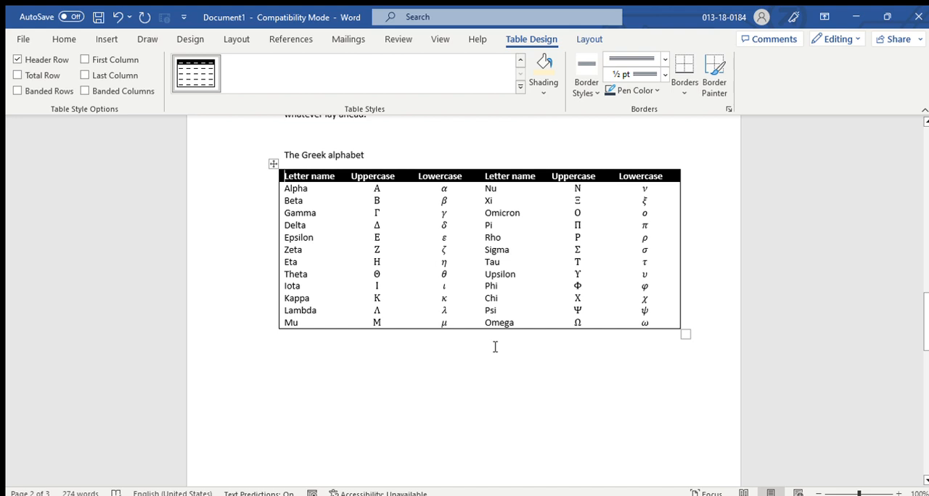
{"action": "scroll", "coordinate": [411, 287], "scroll_direction": "up", "scroll_amount": 4}
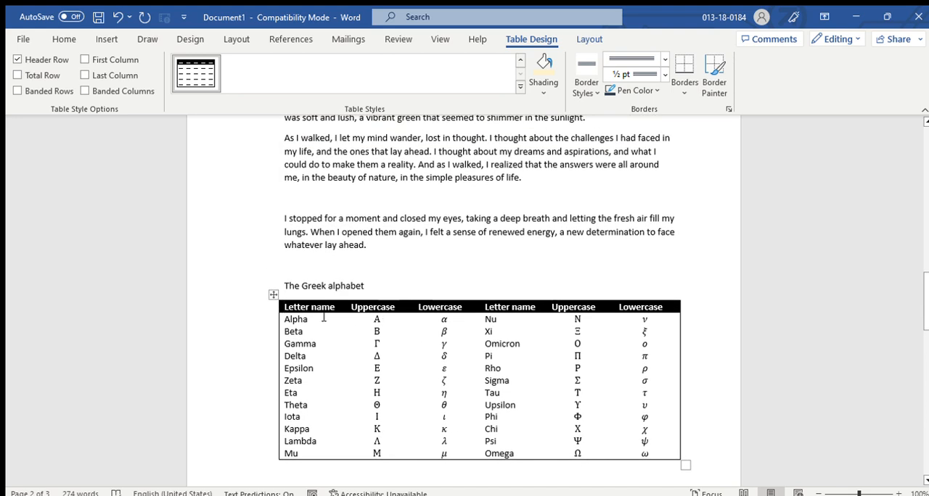
{"action": "left_click", "coordinate": [106, 39]}
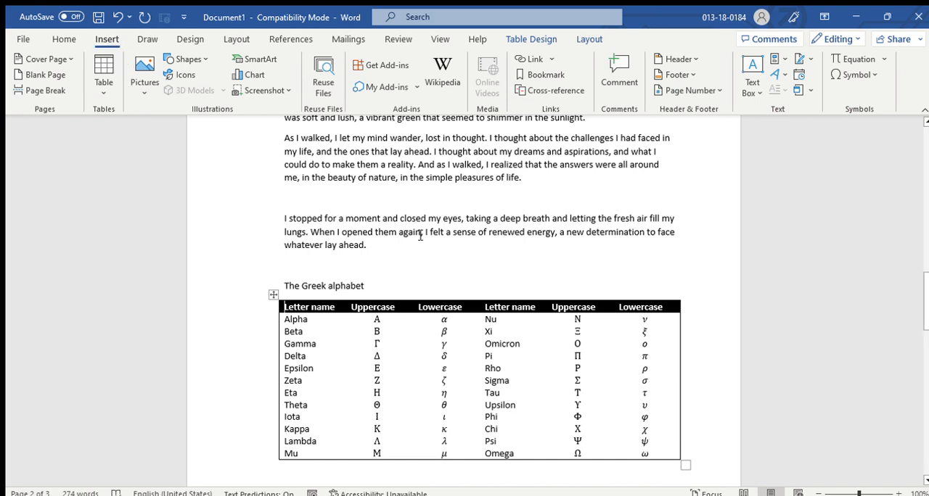
Insert the picture of olive branches at sunset on the empty bulleted line of the third page.
{"action": "scroll", "coordinate": [420, 247], "scroll_direction": "down", "scroll_amount": 10}
{"action": "scroll", "coordinate": [421, 261], "scroll_direction": "down", "scroll_amount": 10}
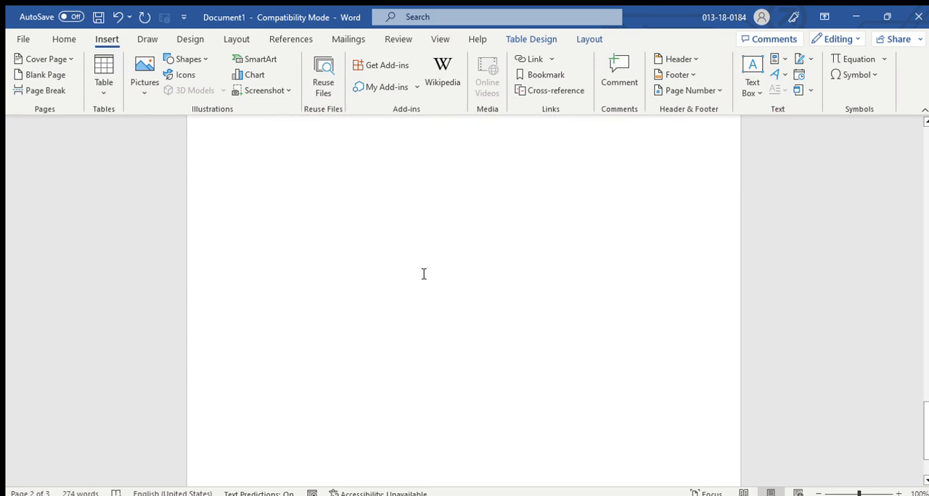
{"action": "left_click", "coordinate": [403, 305]}
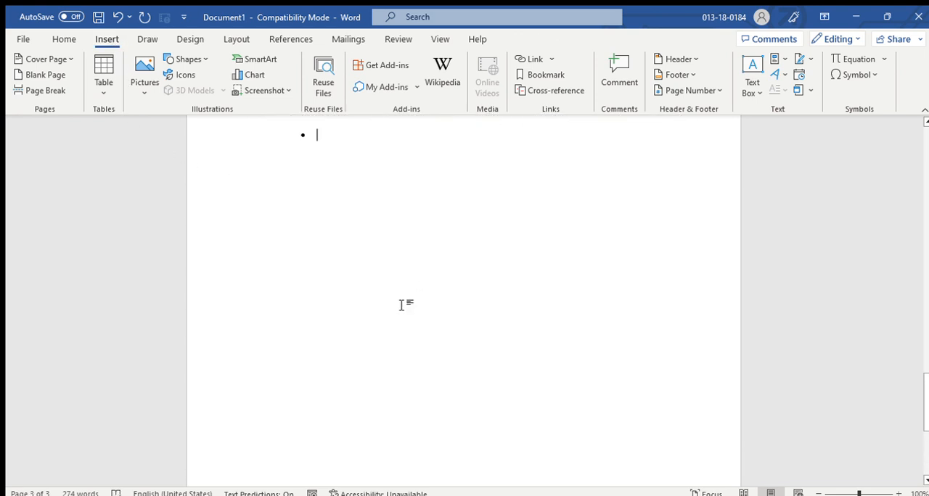
{"action": "scroll", "coordinate": [375, 270], "scroll_direction": "down", "scroll_amount": 1}
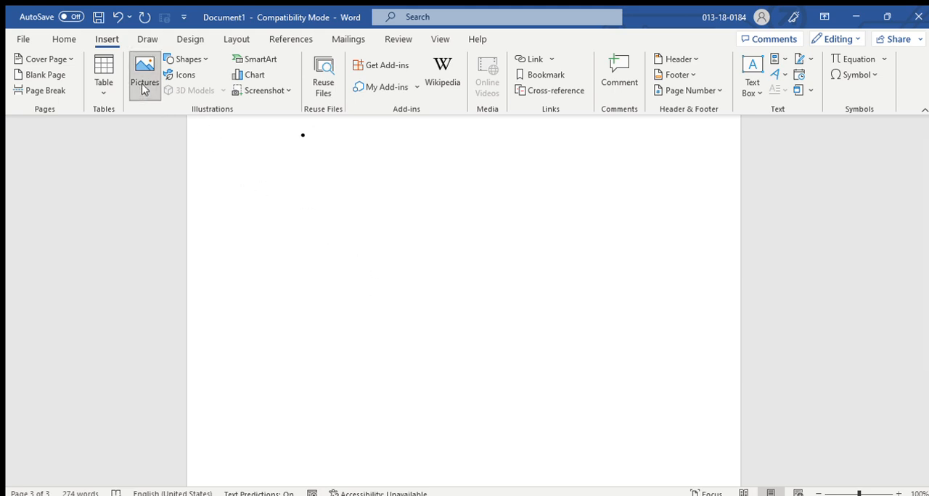
{"action": "left_click", "coordinate": [178, 150]}
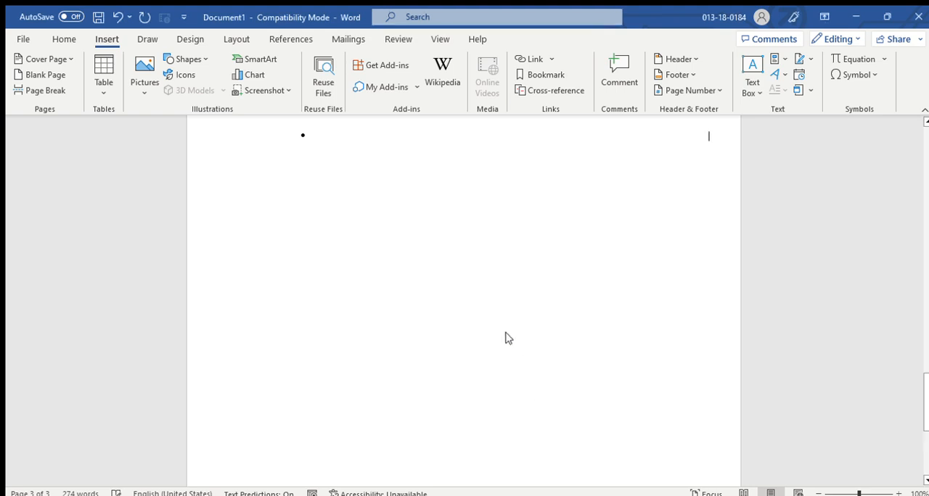
Try to move the inline olive-branch picture toward the page's left side.
{"action": "left_click_drag", "start_coordinate": [526, 297], "coordinate": [459, 325]}
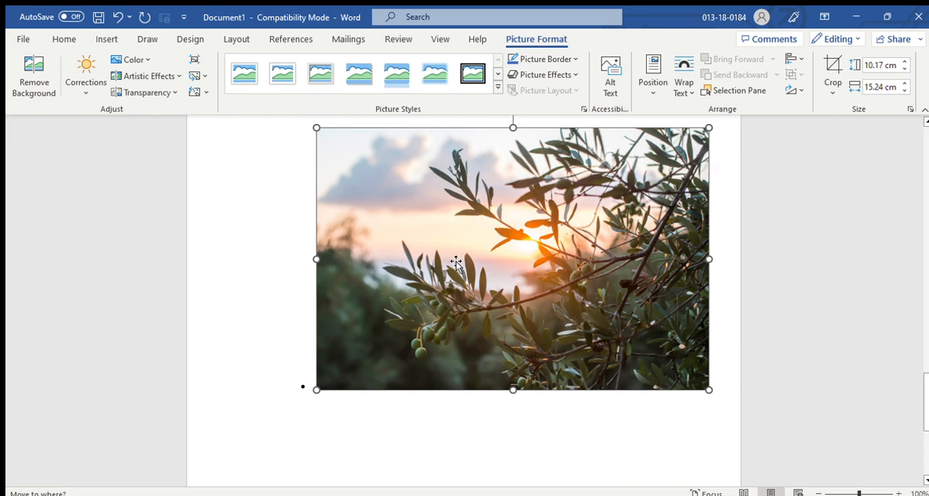
{"action": "left_click", "coordinate": [238, 253]}
{"action": "left_click", "coordinate": [471, 317]}
{"action": "left_click_drag", "start_coordinate": [604, 266], "coordinate": [510, 261]}
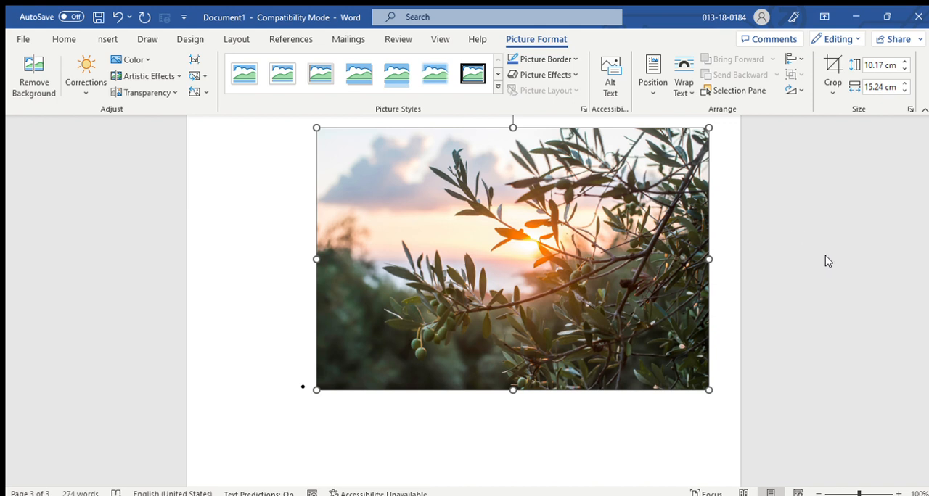
Make the picture float in front of the text and move it lower on the page, clear of the empty bullet.
{"action": "key", "text": "ctrl+y"}
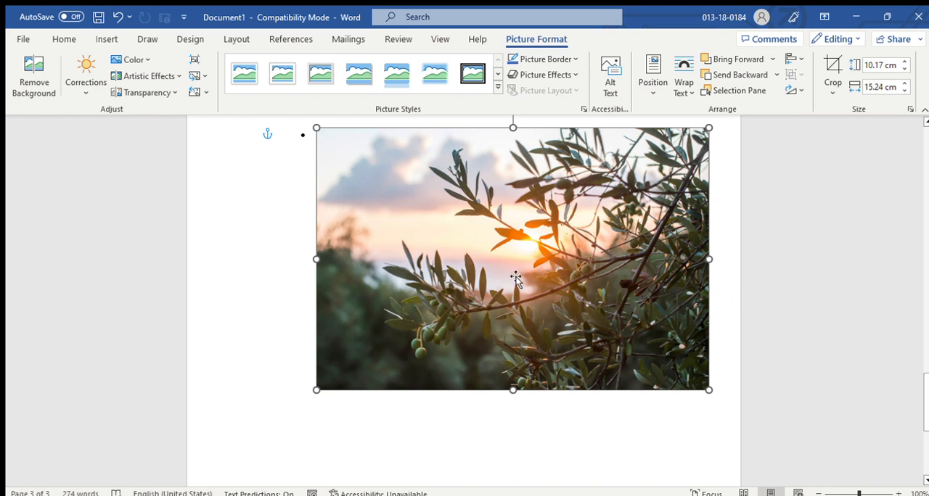
{"action": "left_click_drag", "start_coordinate": [516, 278], "coordinate": [498, 321]}
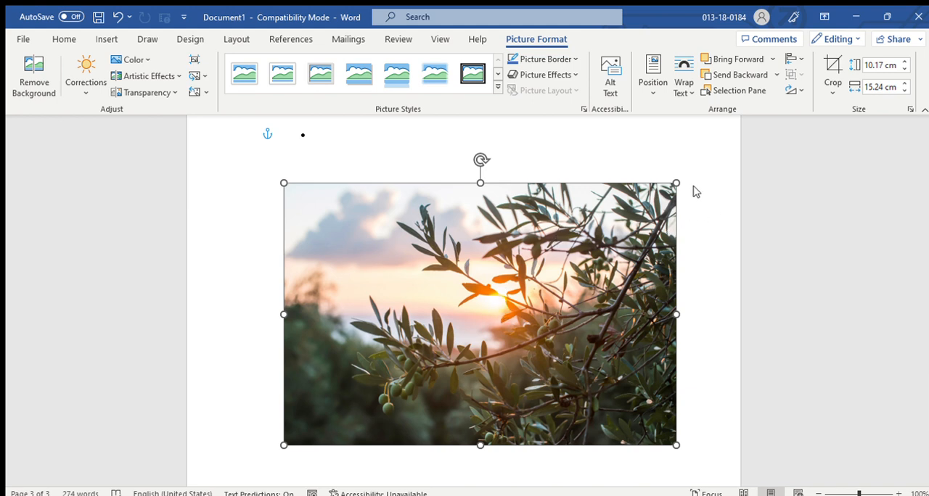
{"action": "left_click_drag", "start_coordinate": [521, 276], "coordinate": [498, 223]}
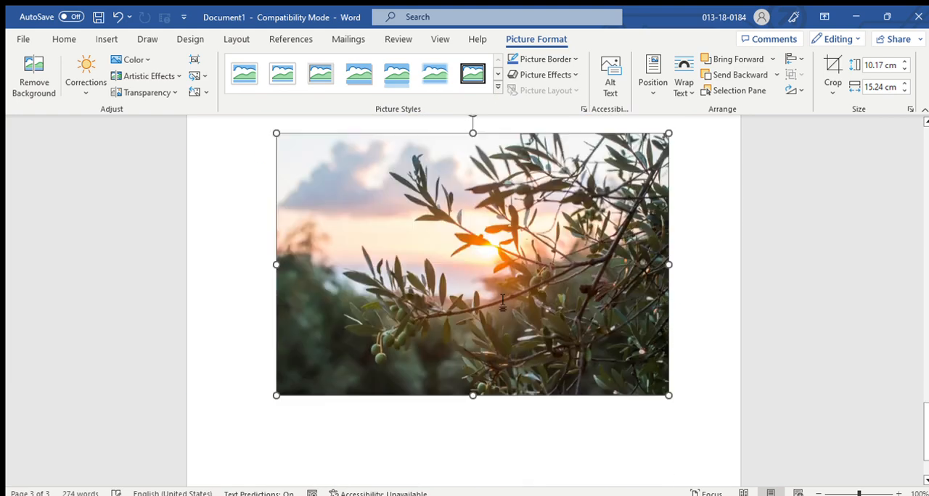
{"action": "scroll", "coordinate": [499, 291], "scroll_direction": "down", "scroll_amount": 3}
{"action": "left_click_drag", "start_coordinate": [503, 183], "coordinate": [557, 241]}
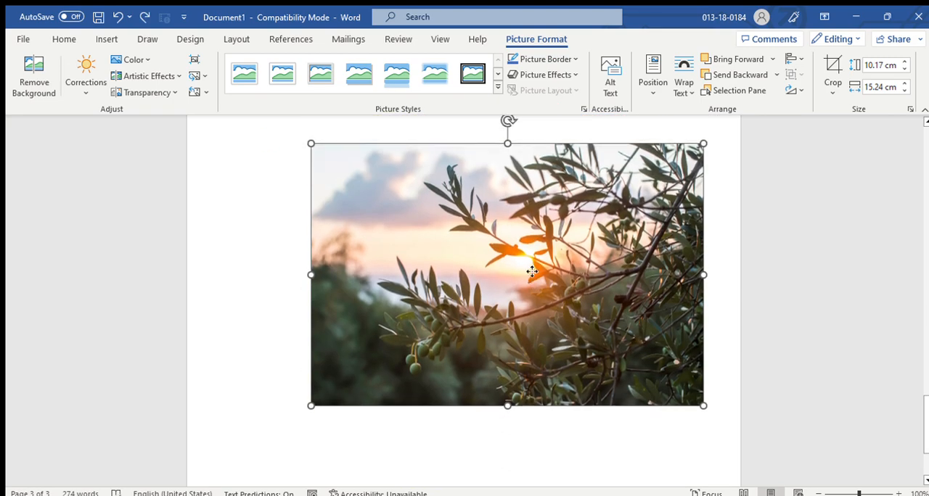
Enter "t" on the empty bulleted line above the picture and paste the copied story text after it.
{"action": "left_click", "coordinate": [278, 202]}
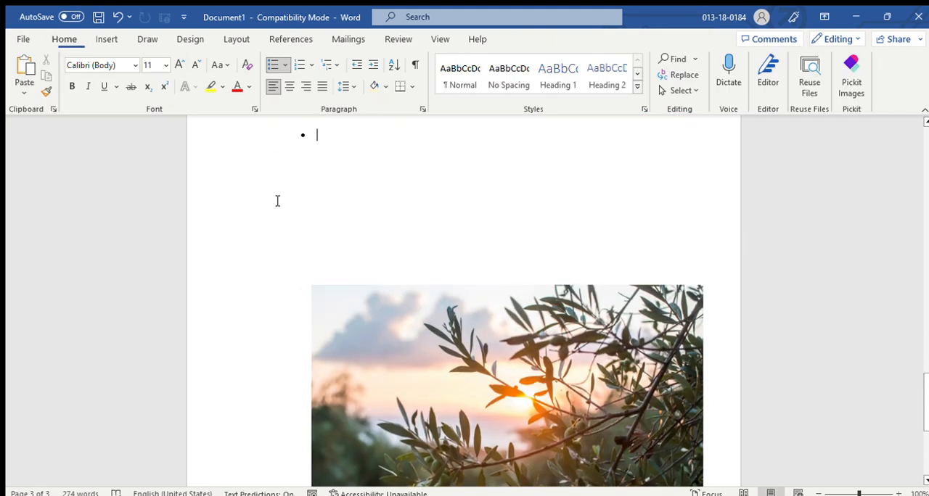
{"action": "type", "text": "t"}
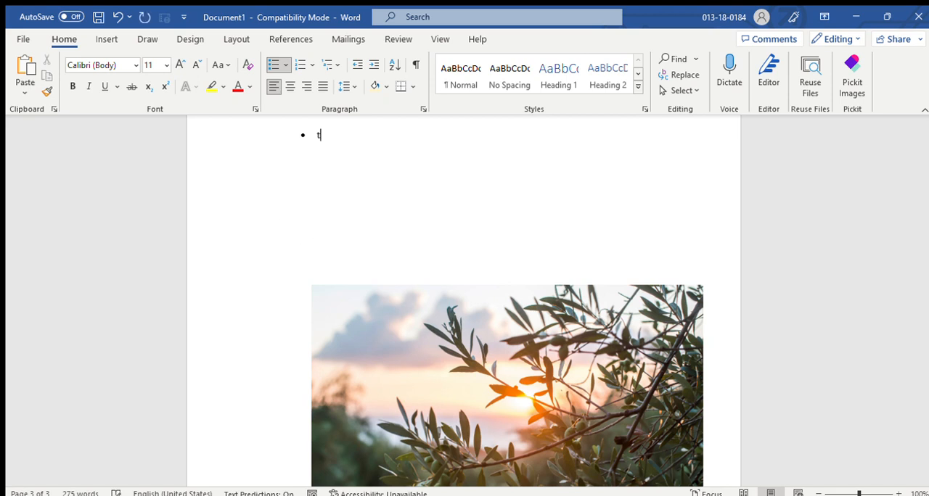
{"action": "key", "text": "ctrl+v"}
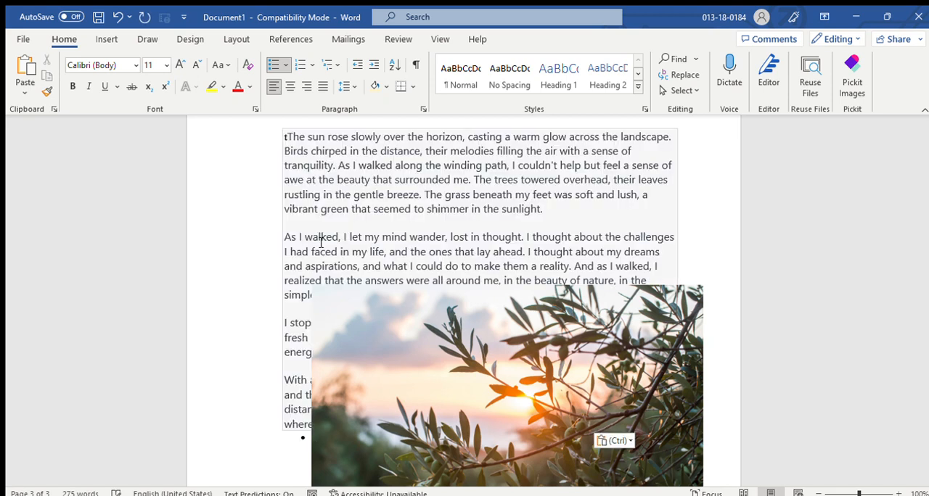
Move the floating picture up over the pasted story, then reposition it just beneath the first paragraph.
{"action": "left_click_drag", "start_coordinate": [409, 399], "coordinate": [353, 240]}
{"action": "left_click", "coordinate": [512, 433]}
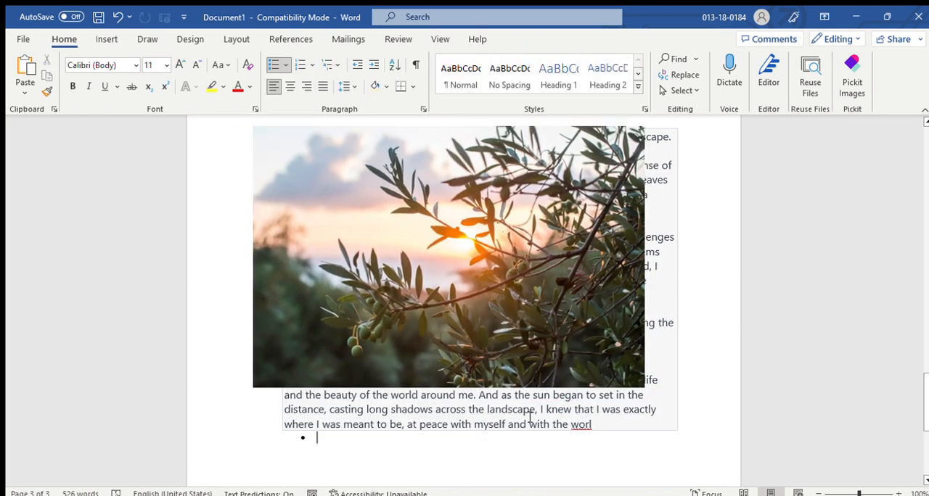
{"action": "left_click_drag", "start_coordinate": [472, 271], "coordinate": [498, 348]}
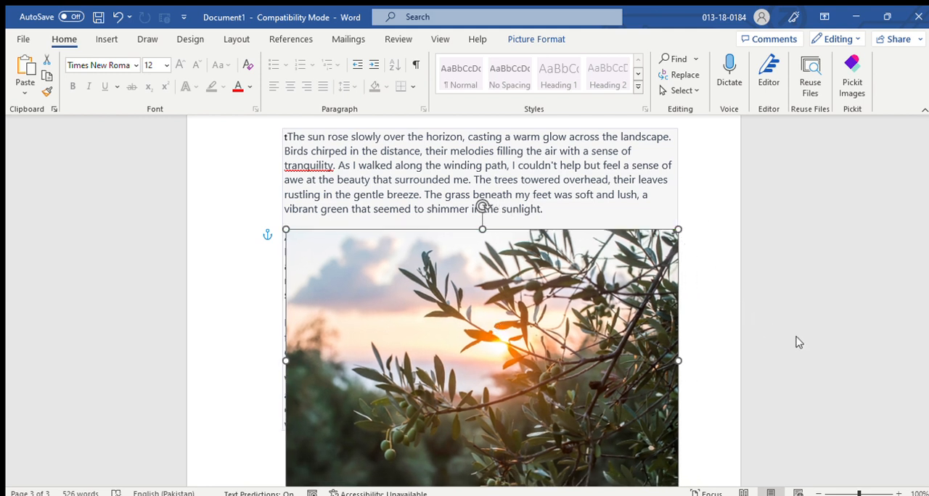
Move the picture up and wrap the story above and below it, then place the picture behind the text.
{"action": "left_click_drag", "start_coordinate": [530, 330], "coordinate": [528, 279]}
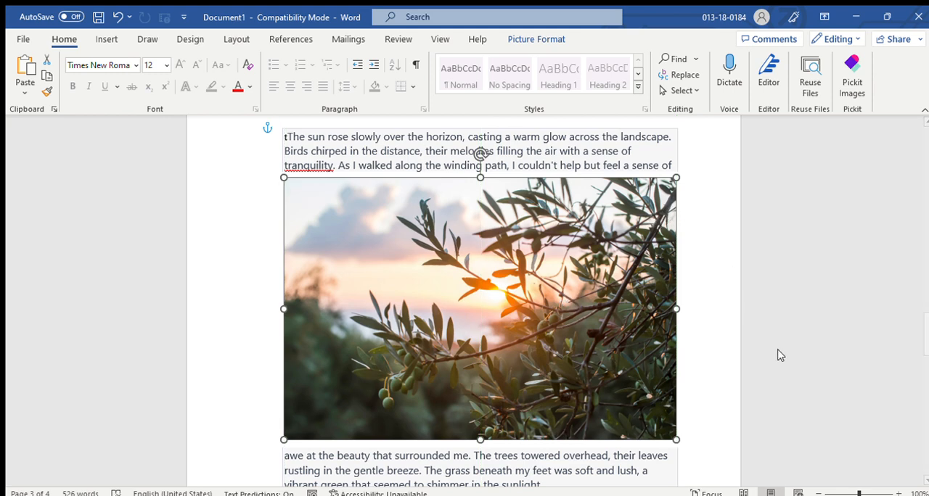
{"action": "left_click", "coordinate": [761, 315]}
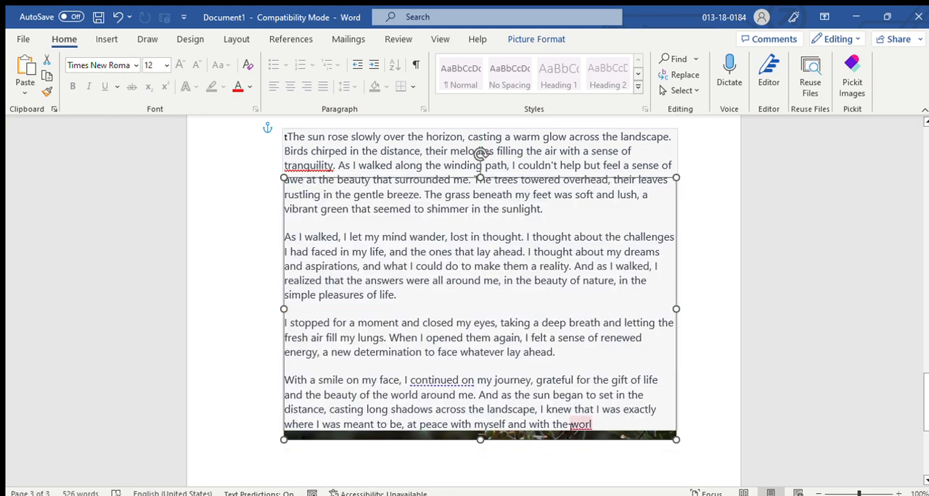
{"action": "left_click_drag", "start_coordinate": [566, 441], "coordinate": [560, 412]}
{"action": "left_click", "coordinate": [549, 434]}
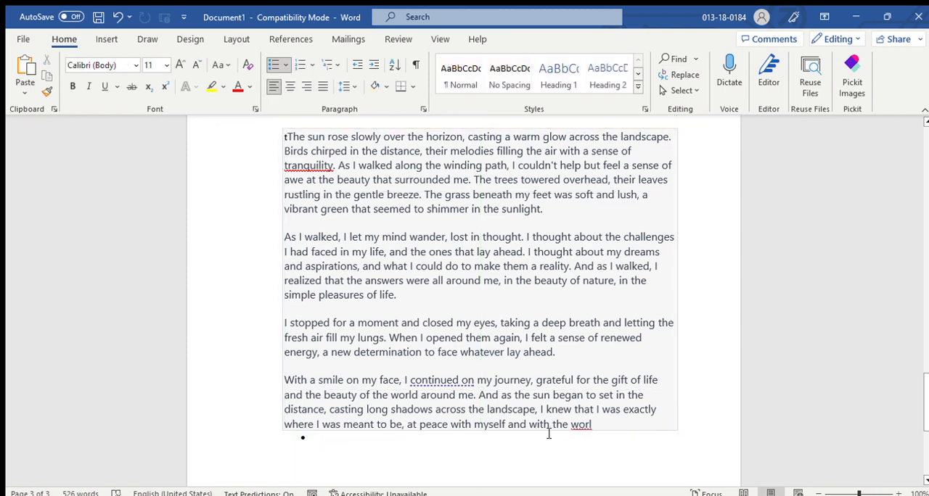
Undo the picture's recent moves and text-wrapping changes.
{"action": "key", "text": "ctrl+z"}
{"action": "key", "text": "ctrl+z"}
{"action": "key", "text": "ctrl+z"}
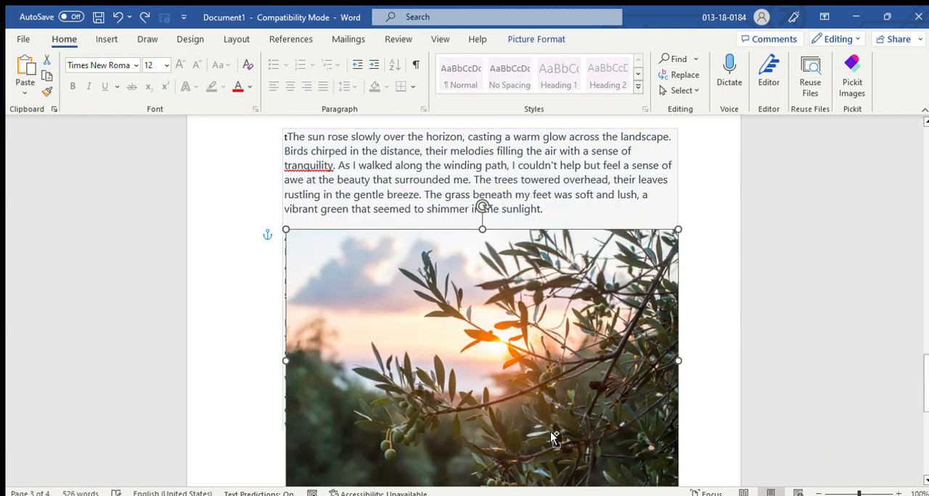
{"action": "key", "text": "ctrl+z"}
{"action": "key", "text": "ctrl+z"}
{"action": "key", "text": "ctrl+z"}
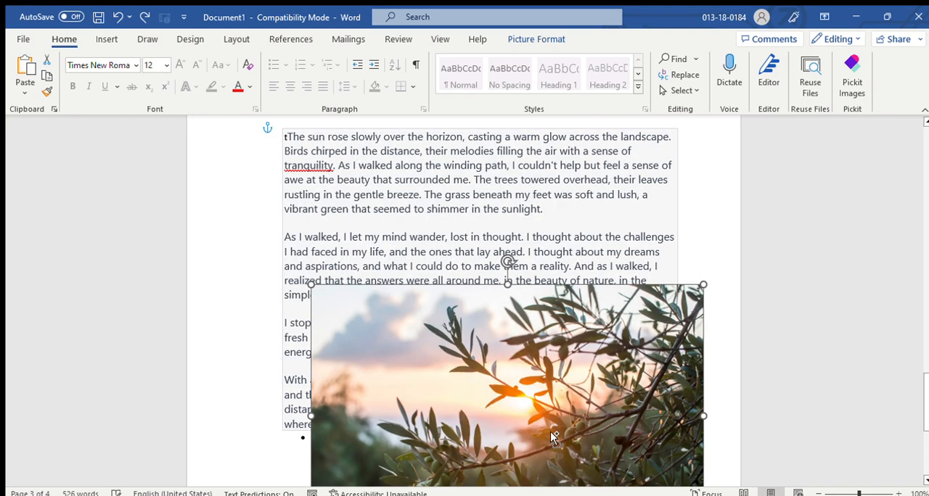
{"action": "key", "text": "ctrl+z"}
Keep only the plain text of the pasted story and move the picture up over it, just below the first line.
{"action": "key", "text": "ctrl+v"}
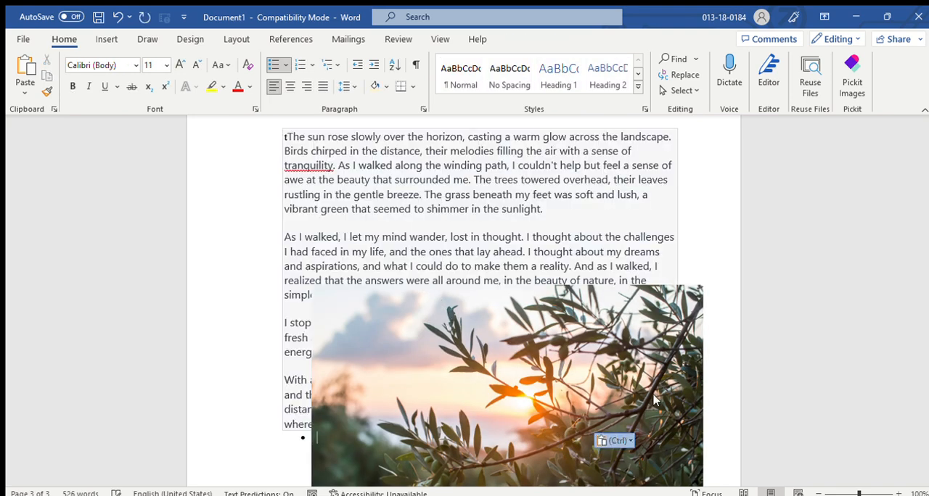
{"action": "key", "text": "t"}
{"action": "left_click_drag", "start_coordinate": [506, 370], "coordinate": [497, 223]}
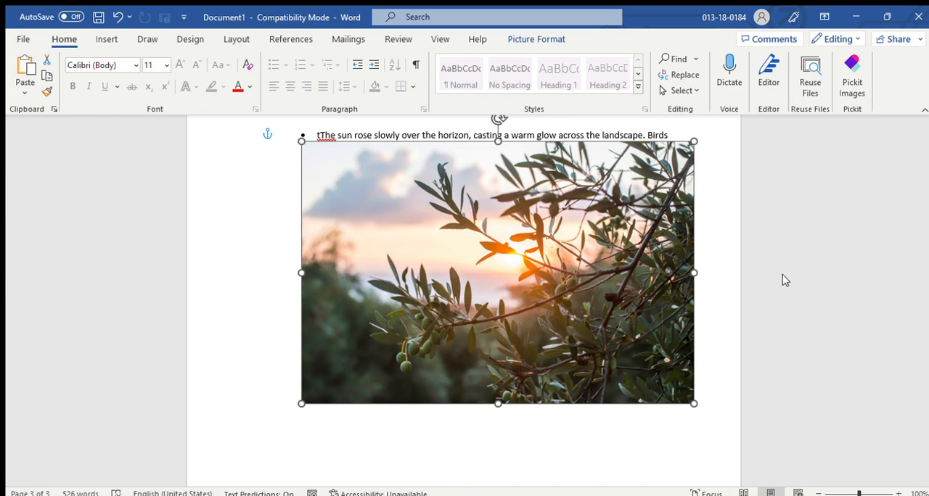
Try the picture behind the text, then wrap the story around it and position it below the second text line.
{"action": "mouse_move", "coordinate": [486, 284]}
{"action": "left_mouse_down"}
{"action": "mouse_move", "coordinate": [486, 326]}
{"action": "mouse_move", "coordinate": [483, 277]}
{"action": "left_mouse_up"}
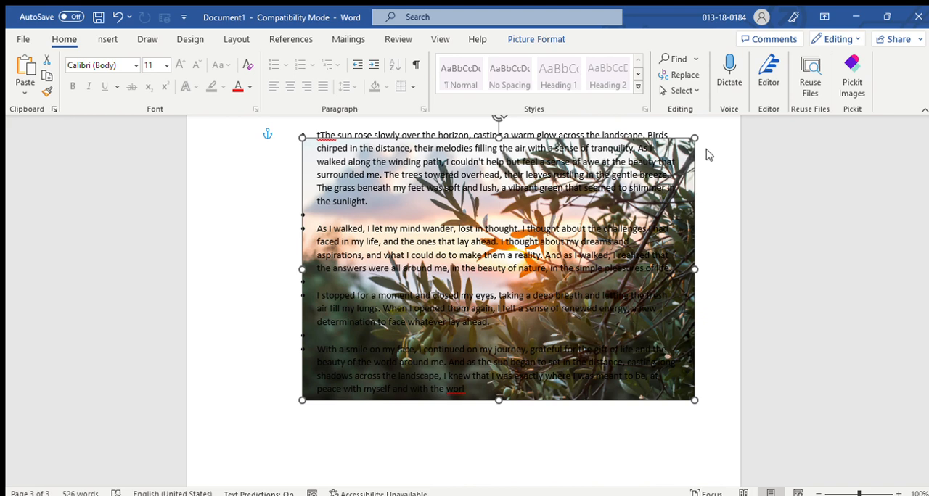
{"action": "mouse_move", "coordinate": [487, 250]}
{"action": "left_mouse_down"}
{"action": "mouse_move", "coordinate": [473, 323]}
{"action": "mouse_move", "coordinate": [481, 210]}
{"action": "left_mouse_up"}
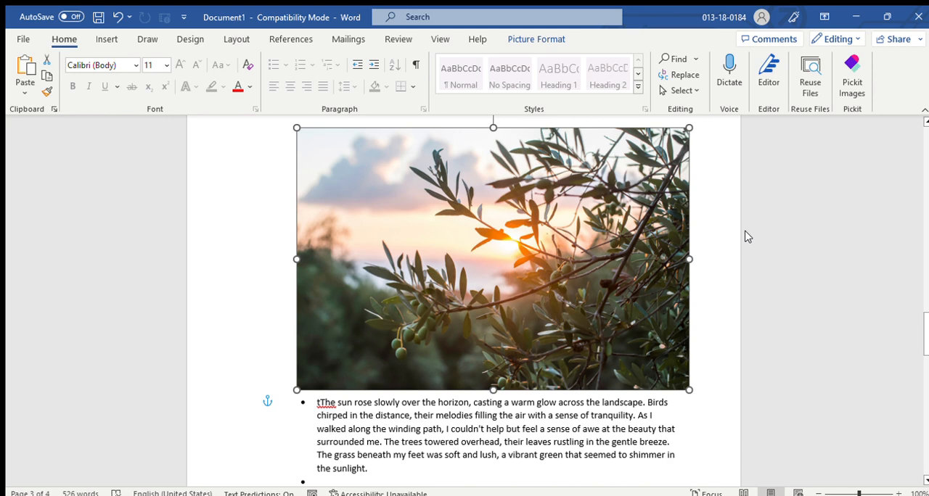
{"action": "left_click_drag", "start_coordinate": [466, 305], "coordinate": [565, 290]}
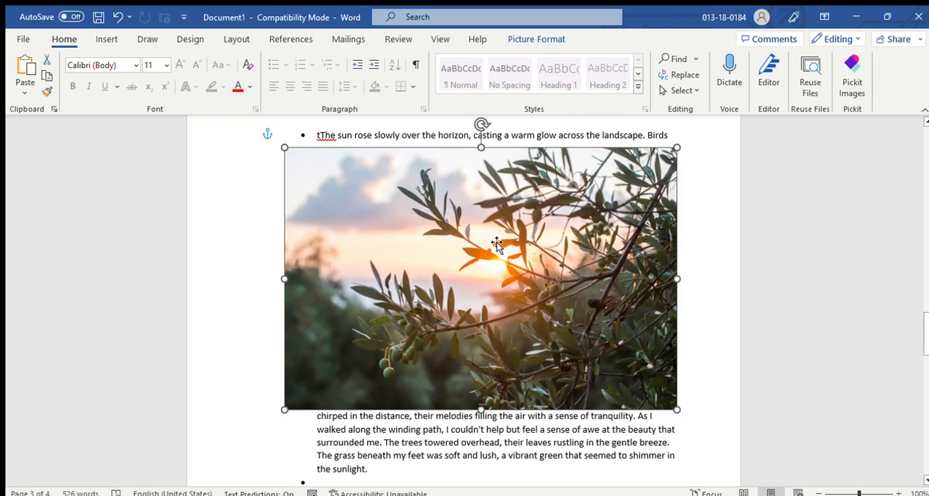
{"action": "left_click_drag", "start_coordinate": [516, 265], "coordinate": [539, 271]}
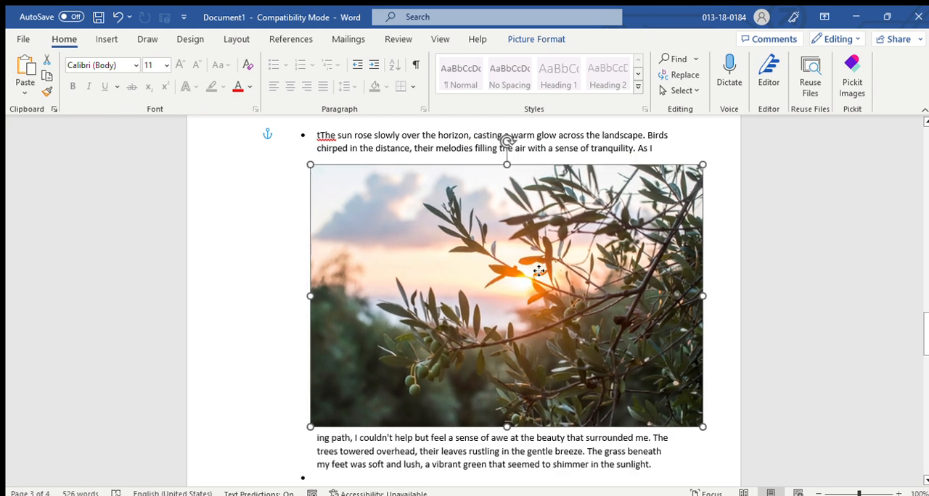
Start Remove Background on the picture and mark the branches along its upper, right and lower-right parts as areas to keep.
{"action": "left_click", "coordinate": [528, 40]}
{"action": "double_click", "coordinate": [529, 39]}
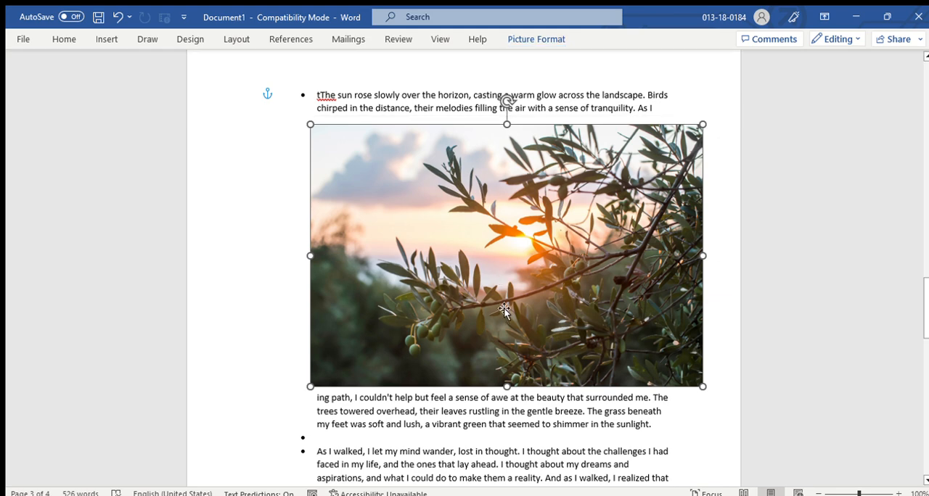
{"action": "left_click", "coordinate": [525, 41]}
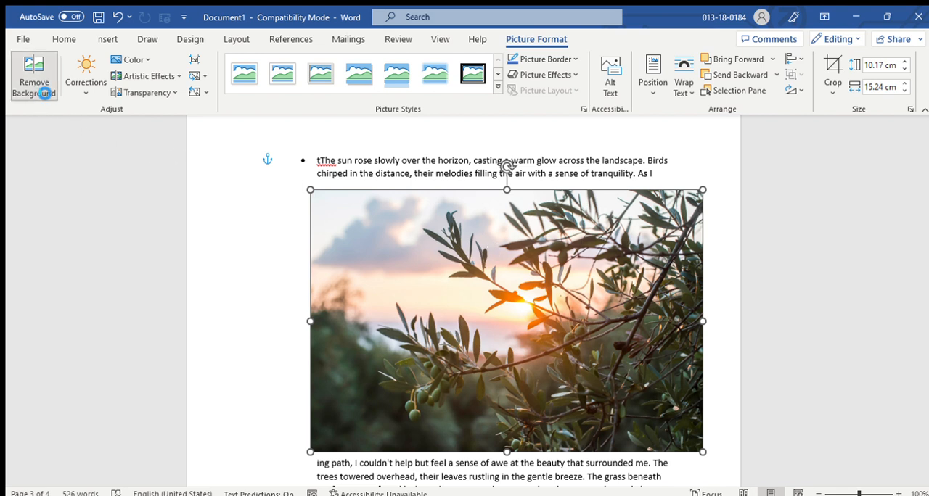
{"action": "left_click", "coordinate": [40, 102]}
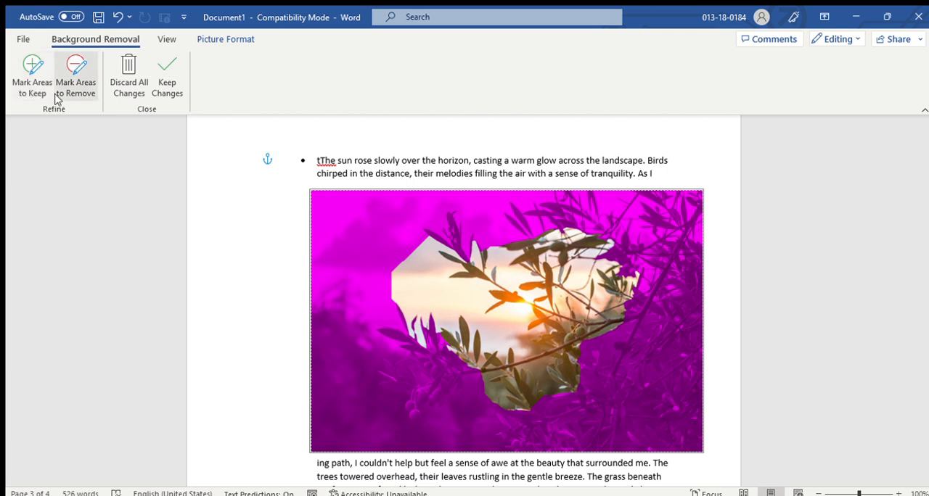
{"action": "left_click", "coordinate": [32, 69]}
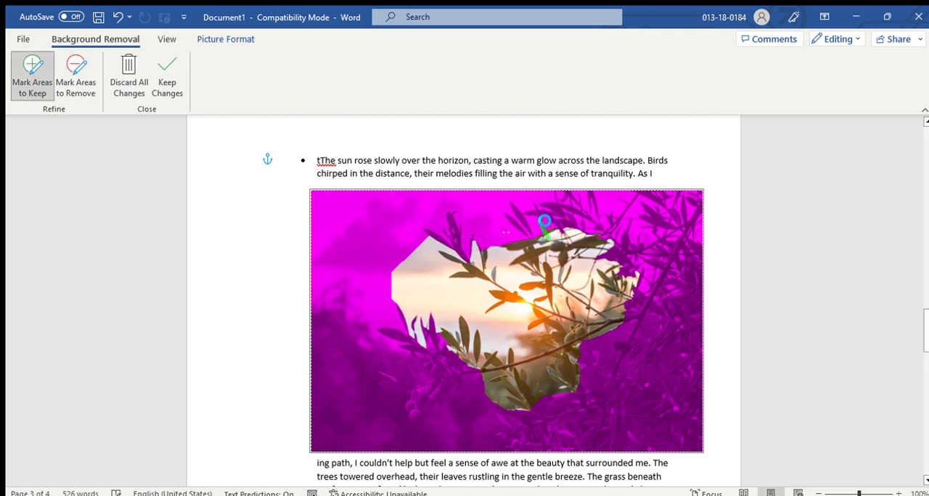
{"action": "mouse_move", "coordinate": [532, 232]}
{"action": "left_mouse_down"}
{"action": "mouse_move", "coordinate": [532, 216]}
{"action": "mouse_move", "coordinate": [567, 200]}
{"action": "mouse_move", "coordinate": [686, 312]}
{"action": "left_mouse_up"}
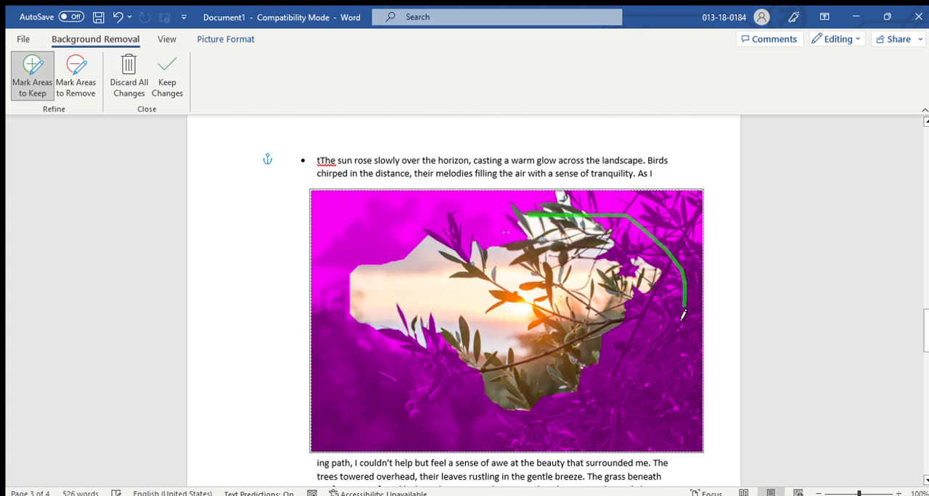
{"action": "left_click_drag", "start_coordinate": [663, 258], "coordinate": [663, 314]}
{"action": "mouse_move", "coordinate": [556, 399]}
{"action": "left_mouse_down"}
{"action": "mouse_move", "coordinate": [450, 383]}
{"action": "mouse_move", "coordinate": [435, 356]}
{"action": "mouse_move", "coordinate": [427, 369]}
{"action": "mouse_move", "coordinate": [501, 421]}
{"action": "mouse_move", "coordinate": [679, 370]}
{"action": "mouse_move", "coordinate": [664, 349]}
{"action": "left_mouse_up"}
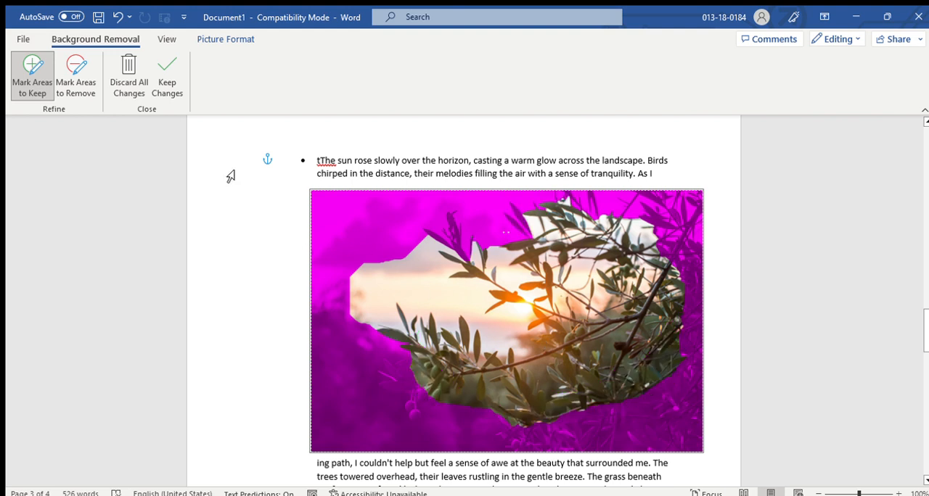
Mark the sky patch near the upper leaves, the area around the sun and the right-hand branches as areas to remove.
{"action": "left_click", "coordinate": [76, 87]}
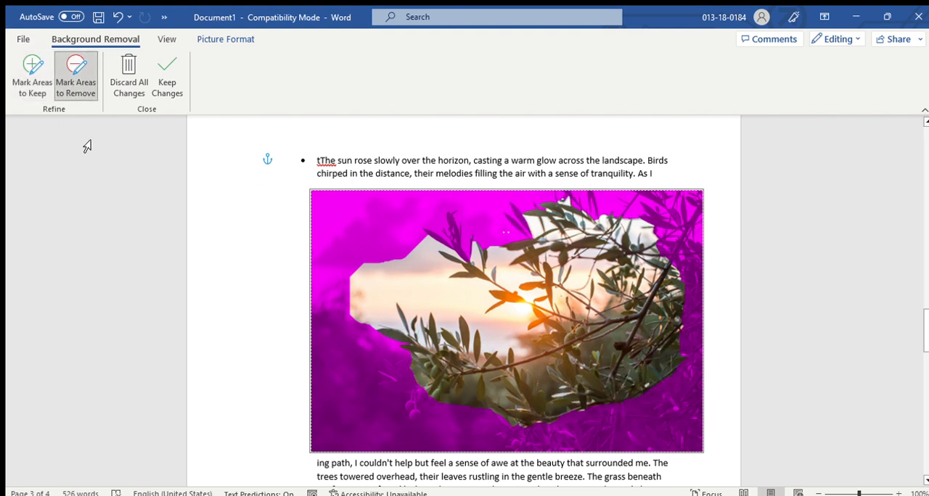
{"action": "left_click_drag", "start_coordinate": [437, 243], "coordinate": [449, 296]}
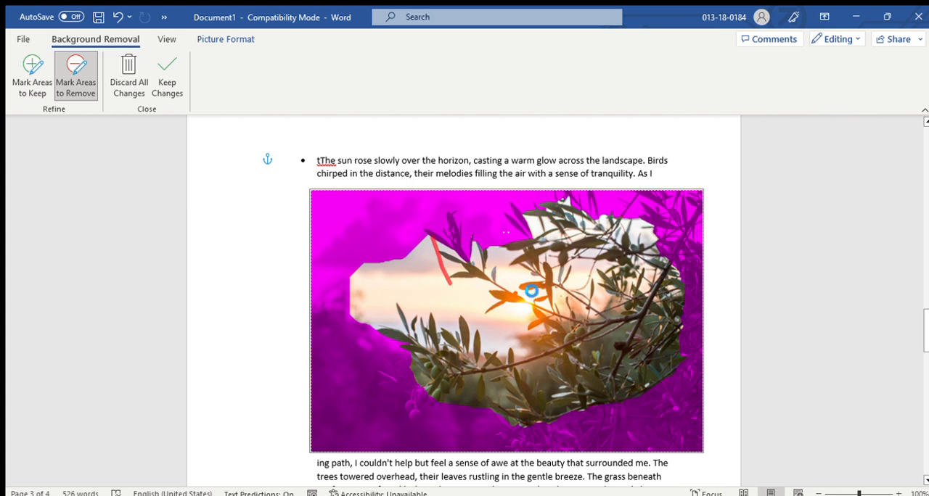
{"action": "left_click_drag", "start_coordinate": [537, 252], "coordinate": [493, 348]}
{"action": "mouse_move", "coordinate": [617, 274]}
{"action": "left_mouse_down"}
{"action": "mouse_move", "coordinate": [624, 332]}
{"action": "mouse_move", "coordinate": [594, 368]}
{"action": "left_mouse_up"}
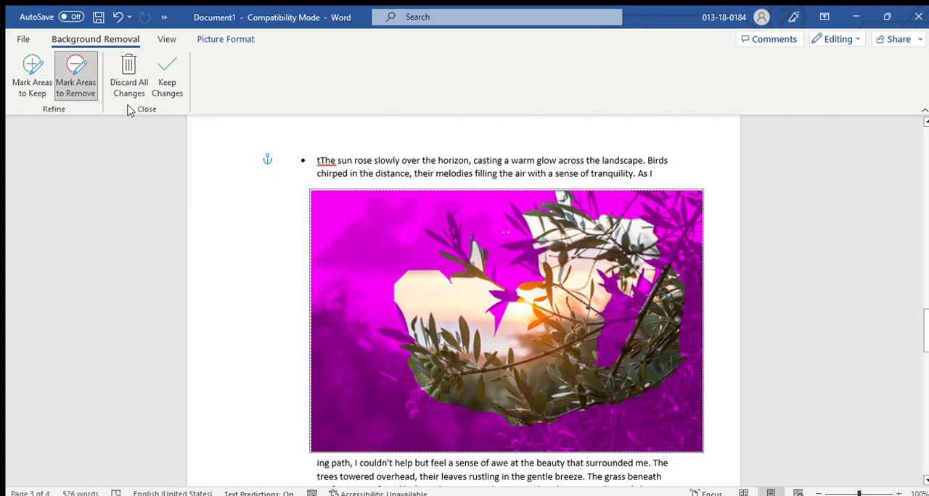
Discard the marked areas and apply the automatic background removal to the picture.
{"action": "left_click", "coordinate": [119, 58]}
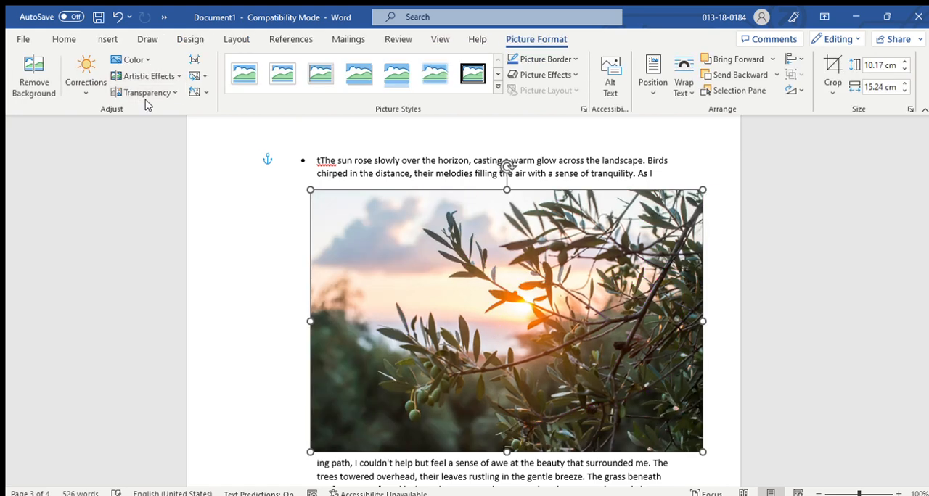
{"action": "left_click", "coordinate": [41, 85]}
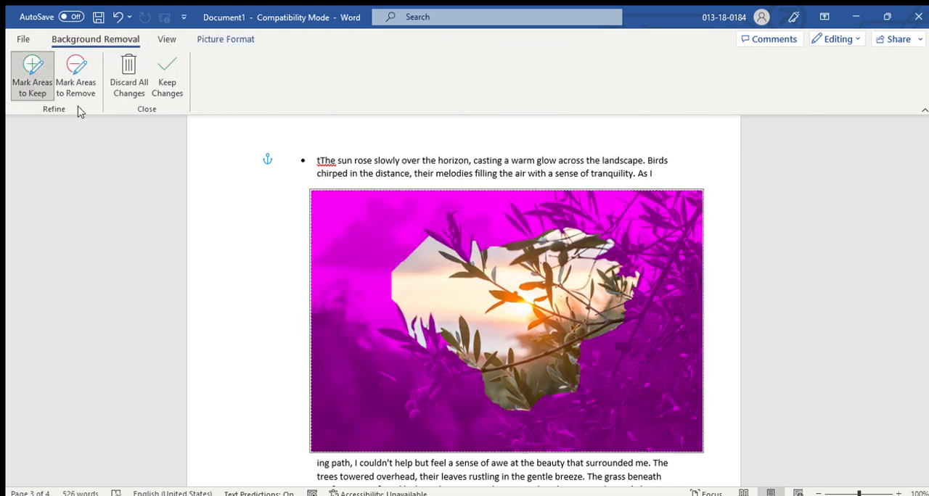
{"action": "left_click", "coordinate": [167, 85]}
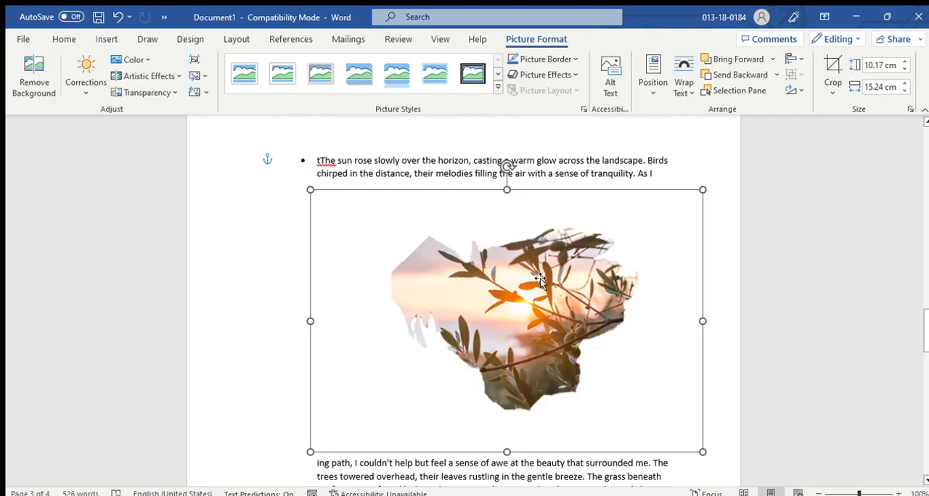
Try shifting the cut-out picture slightly, then undo the stray characters in the first line and the background removal.
{"action": "left_click_drag", "start_coordinate": [539, 281], "coordinate": [533, 301]}
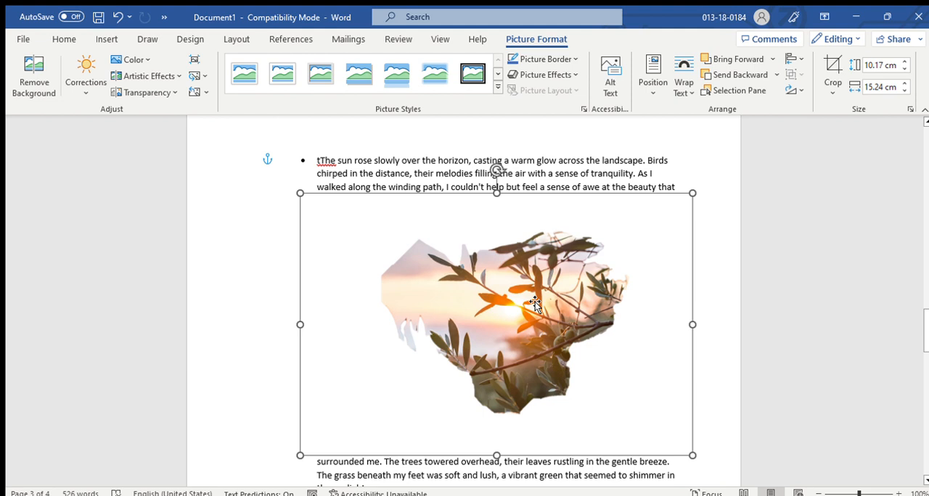
{"action": "left_click_drag", "start_coordinate": [535, 302], "coordinate": [545, 298]}
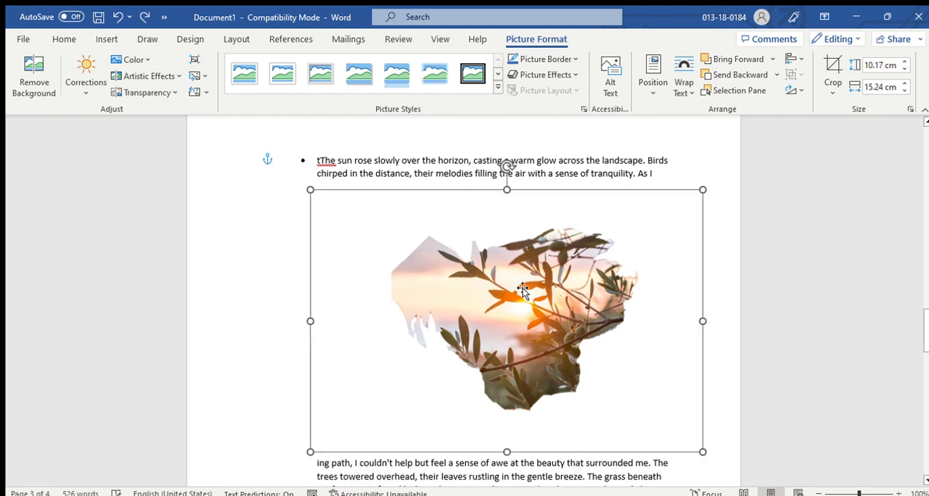
{"action": "type", "text": "zz"}
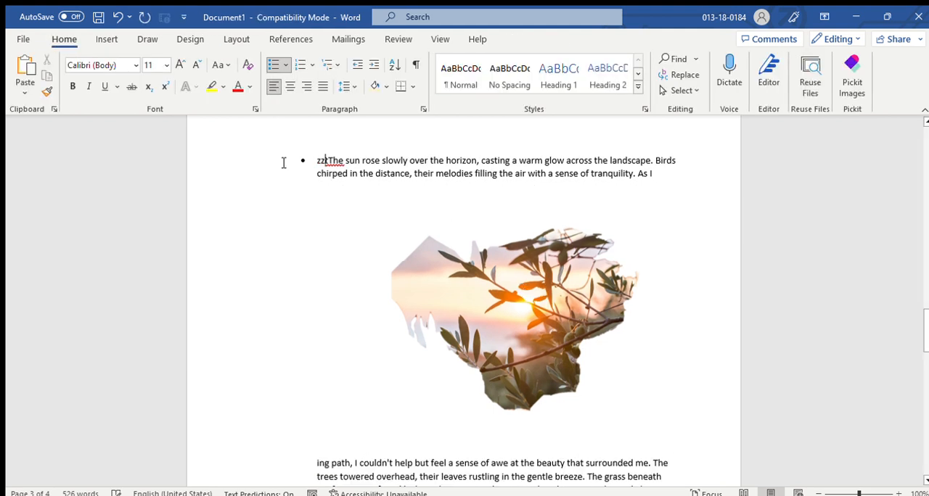
{"action": "left_click", "coordinate": [320, 225]}
{"action": "key", "text": "ctrl+z"}
{"action": "key", "text": "ctrl+z"}
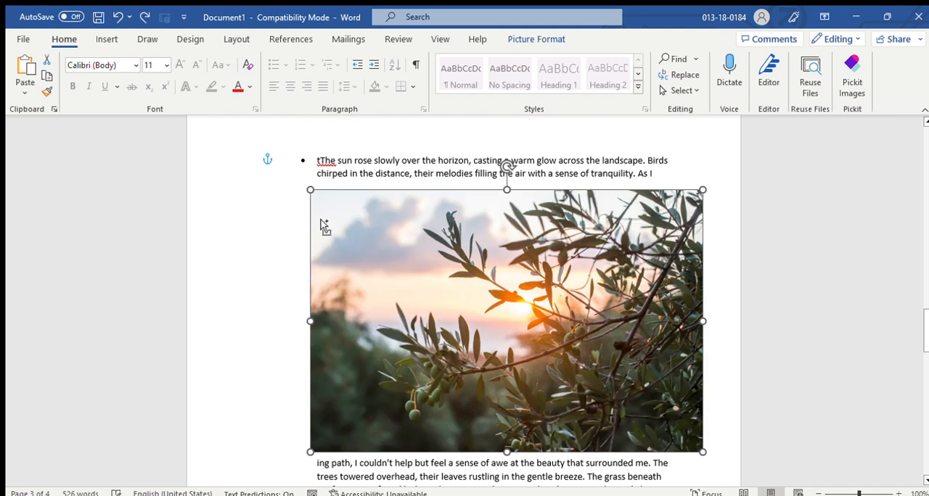
Draw a nearly horizontal arrow about 5.93 cm long in the empty area below the story's last lines and give it a gold outline.
{"action": "left_click", "coordinate": [105, 39]}
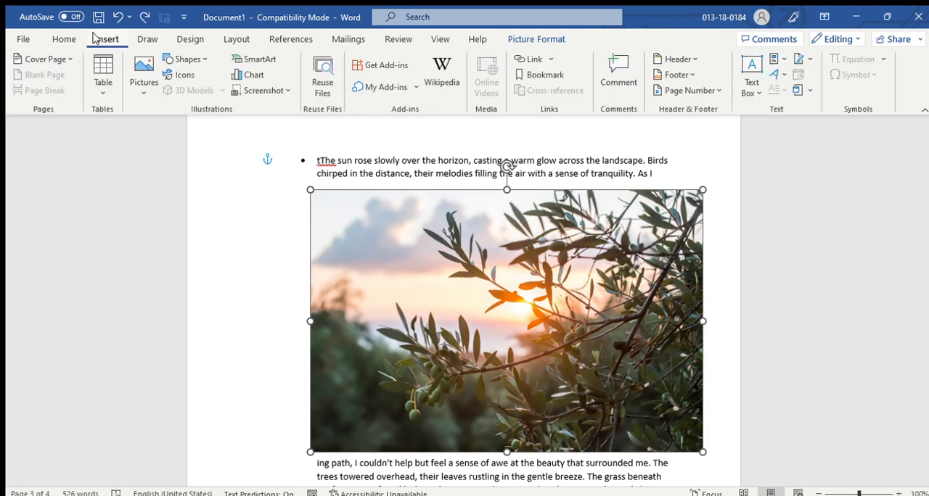
{"action": "left_click", "coordinate": [146, 86]}
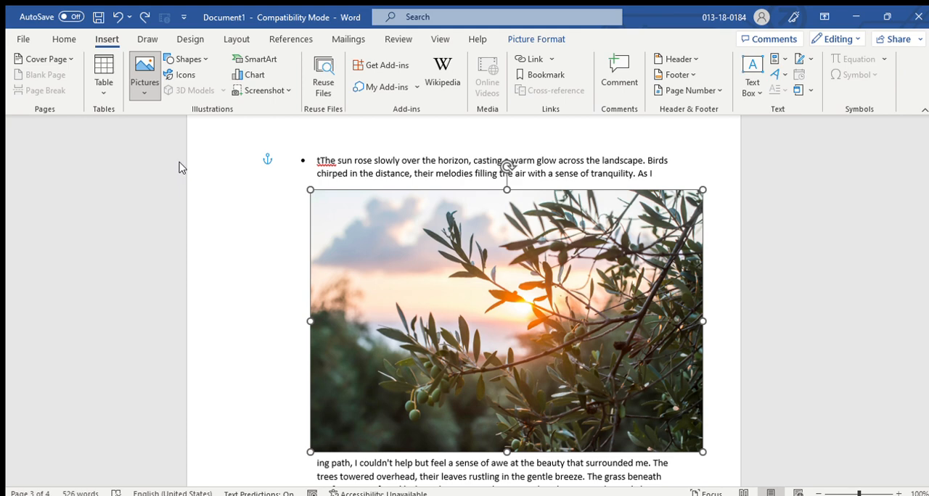
{"action": "scroll", "coordinate": [353, 271], "scroll_direction": "down", "scroll_amount": 10}
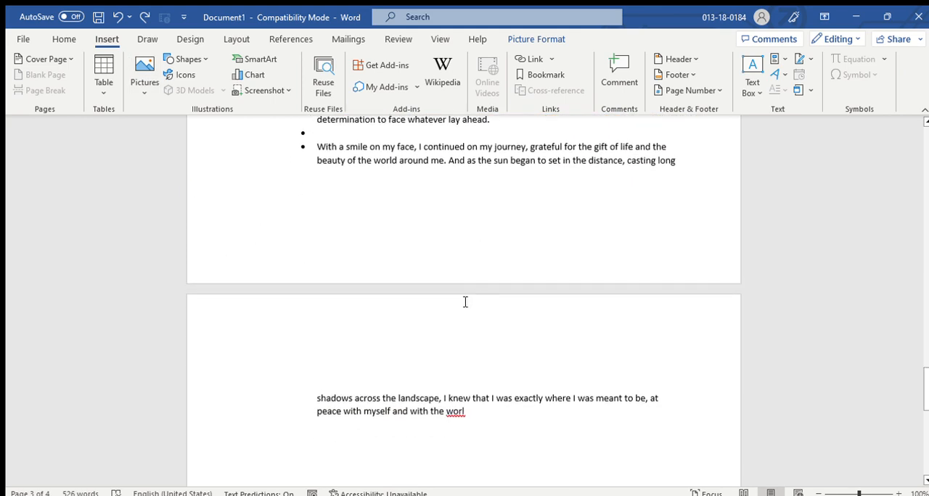
{"action": "left_click", "coordinate": [503, 288]}
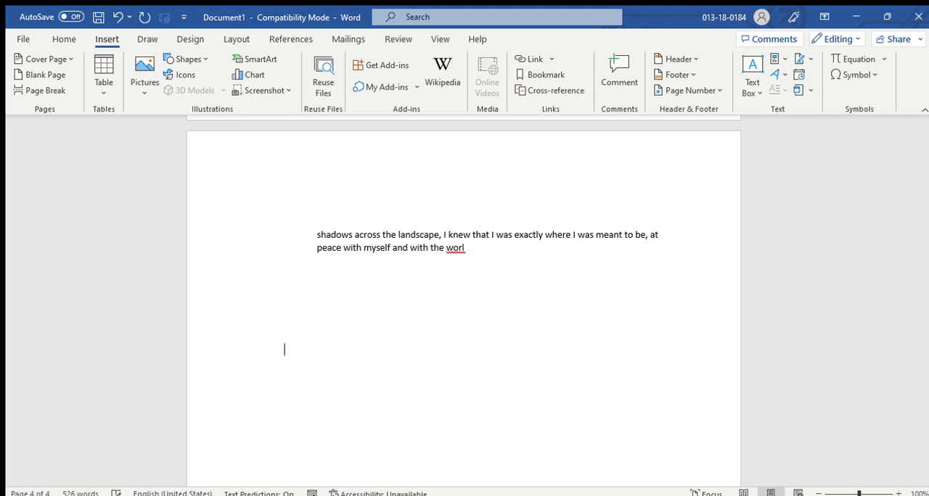
{"action": "scroll", "coordinate": [488, 337], "scroll_direction": "down", "scroll_amount": 3}
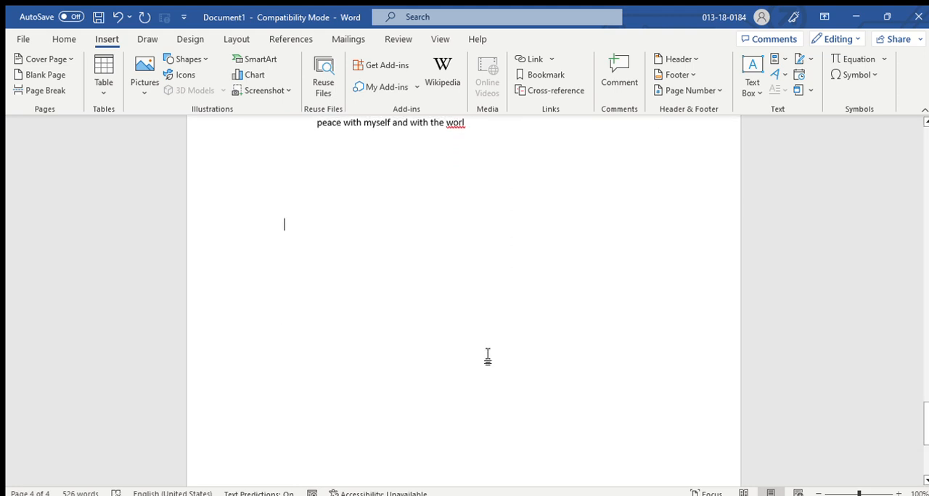
{"action": "scroll", "coordinate": [487, 356], "scroll_direction": "up", "scroll_amount": 1}
{"action": "scroll", "coordinate": [487, 356], "scroll_direction": "down", "scroll_amount": 1}
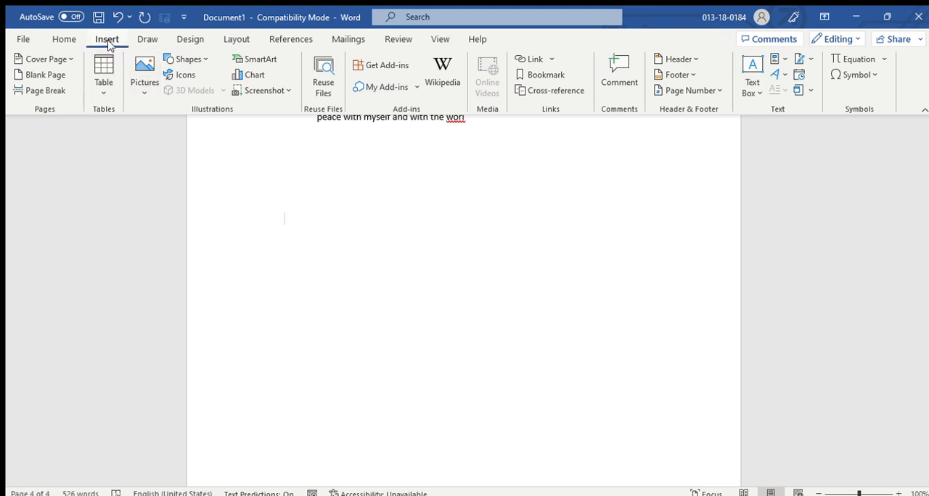
{"action": "left_click", "coordinate": [202, 58]}
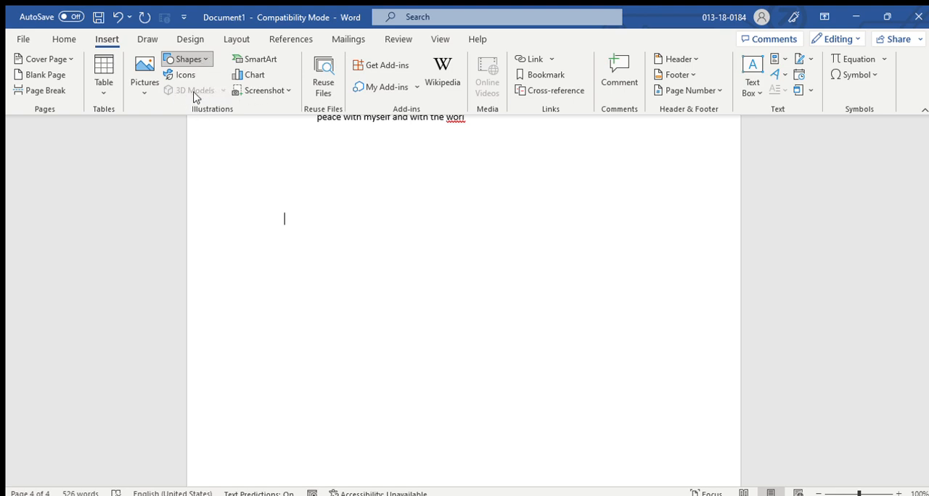
{"action": "left_click_drag", "start_coordinate": [342, 306], "coordinate": [495, 302]}
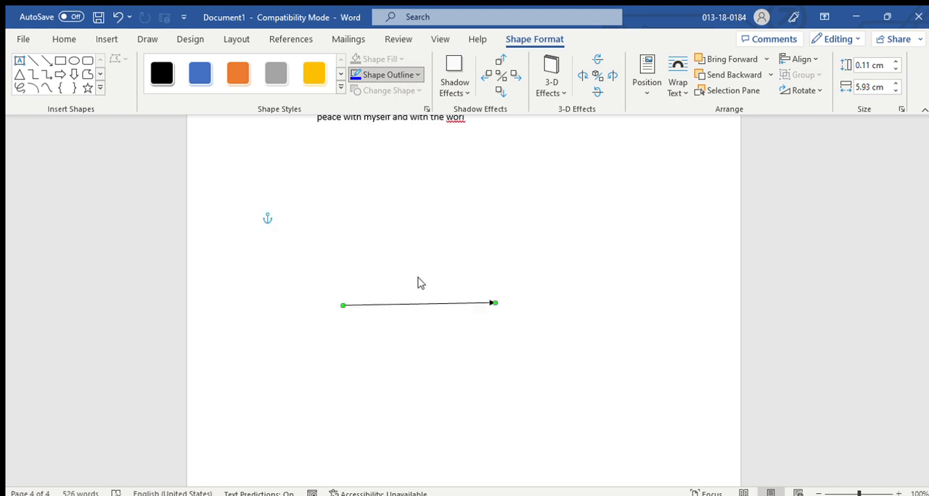
{"action": "left_click", "coordinate": [432, 152]}
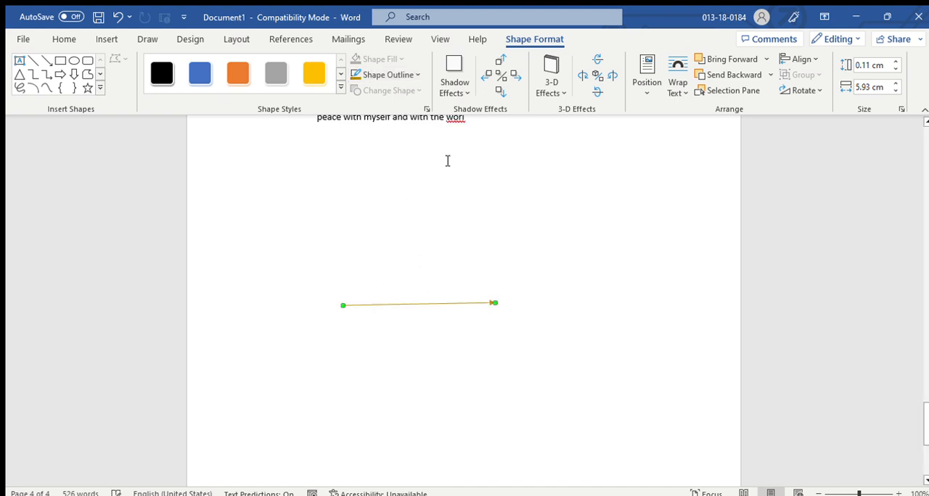
{"action": "left_click", "coordinate": [558, 206]}
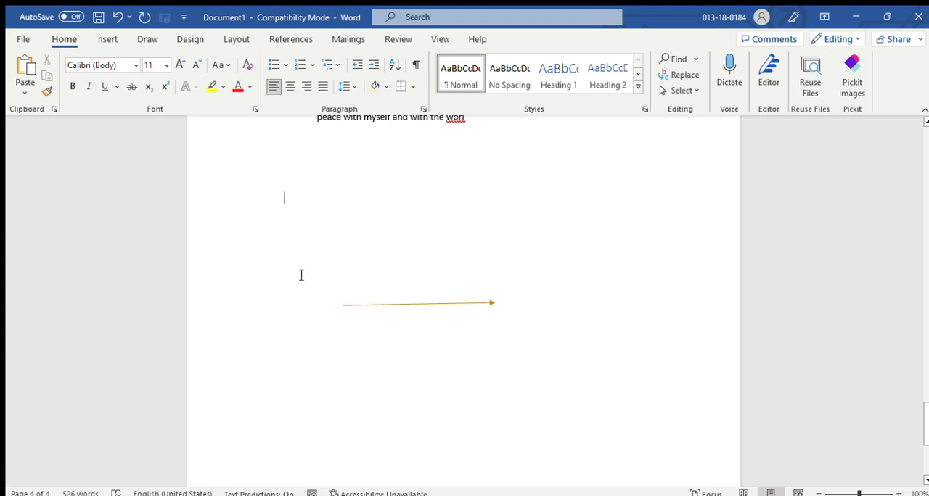
Insert the cut-out stock picture of the woman in a wheelchair and set it to float in front of the text.
{"action": "left_click", "coordinate": [106, 39]}
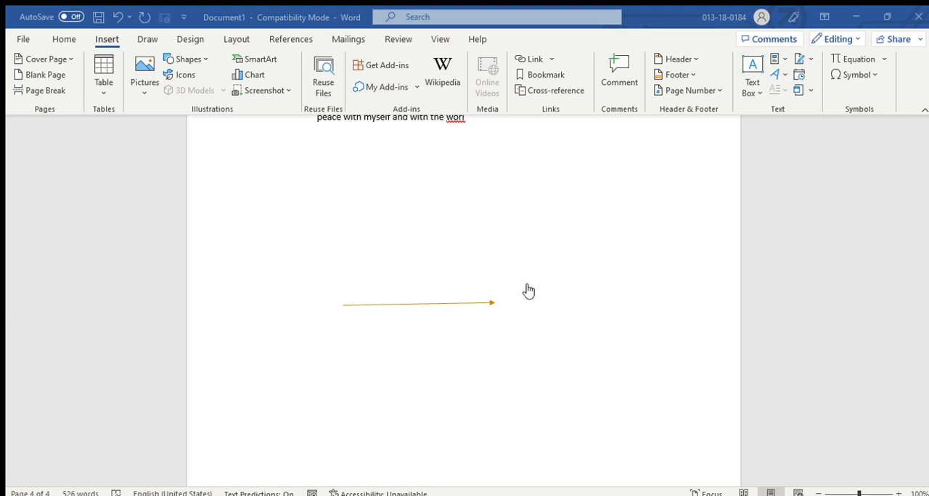
{"action": "left_click", "coordinate": [679, 431]}
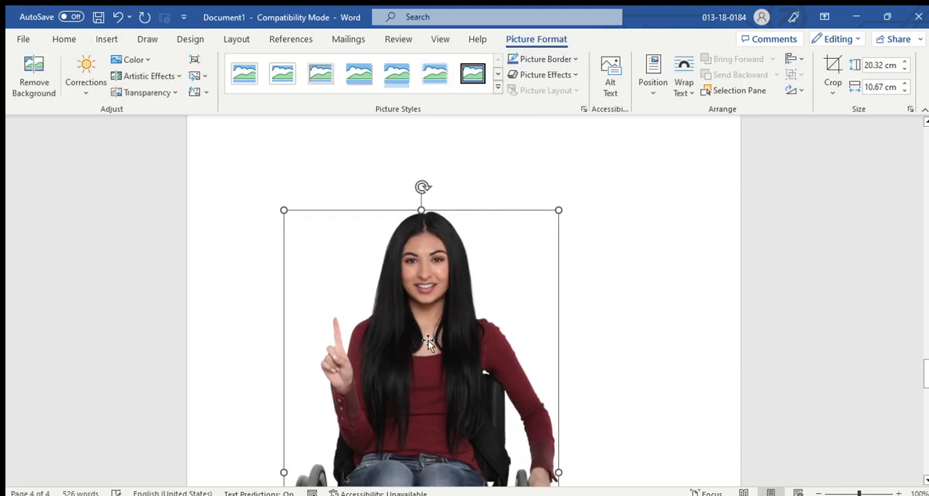
{"action": "left_click_drag", "start_coordinate": [428, 341], "coordinate": [498, 238]}
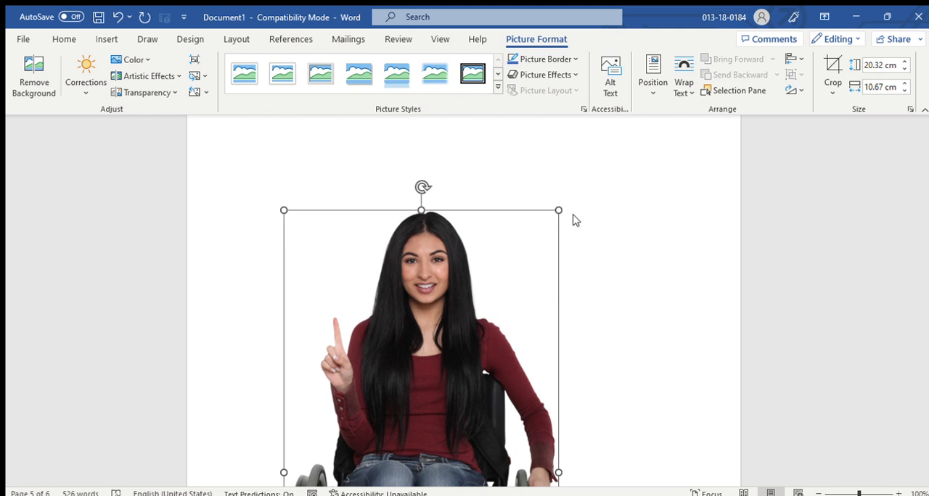
{"action": "left_click", "coordinate": [671, 339]}
Move the woman's picture over the arrow and shrink it proportionally to about 11.24 × 5.9 cm.
{"action": "left_click_drag", "start_coordinate": [442, 367], "coordinate": [485, 270]}
{"action": "scroll", "coordinate": [484, 273], "scroll_direction": "down", "scroll_amount": 6}
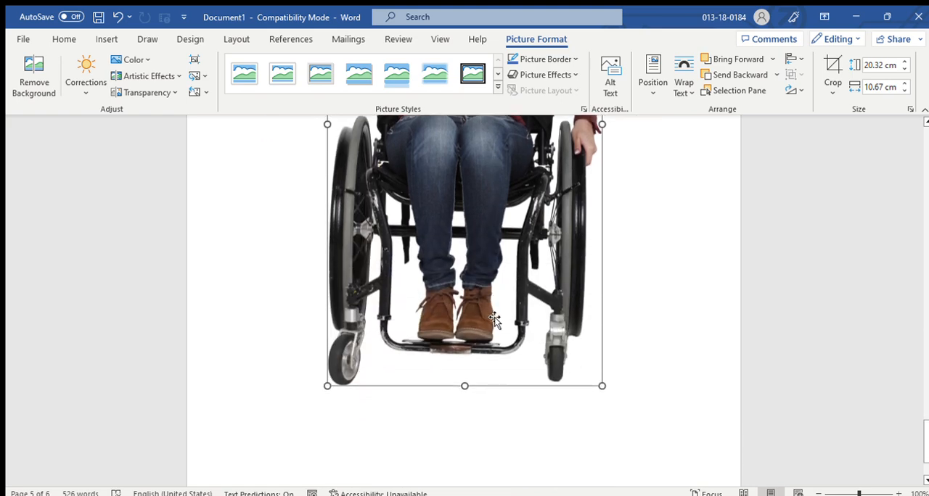
{"action": "left_click_drag", "start_coordinate": [499, 306], "coordinate": [501, 384]}
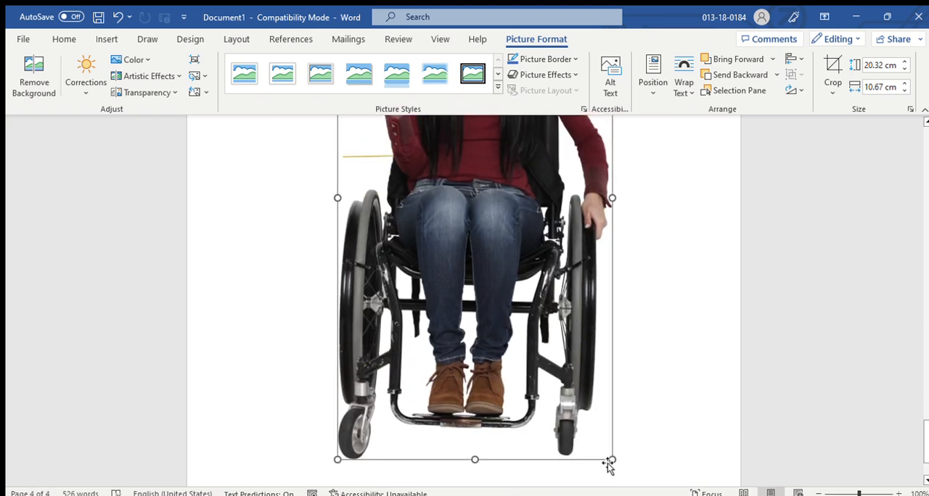
{"action": "left_click_drag", "start_coordinate": [612, 455], "coordinate": [532, 373]}
{"action": "scroll", "coordinate": [429, 354], "scroll_direction": "up", "scroll_amount": 5}
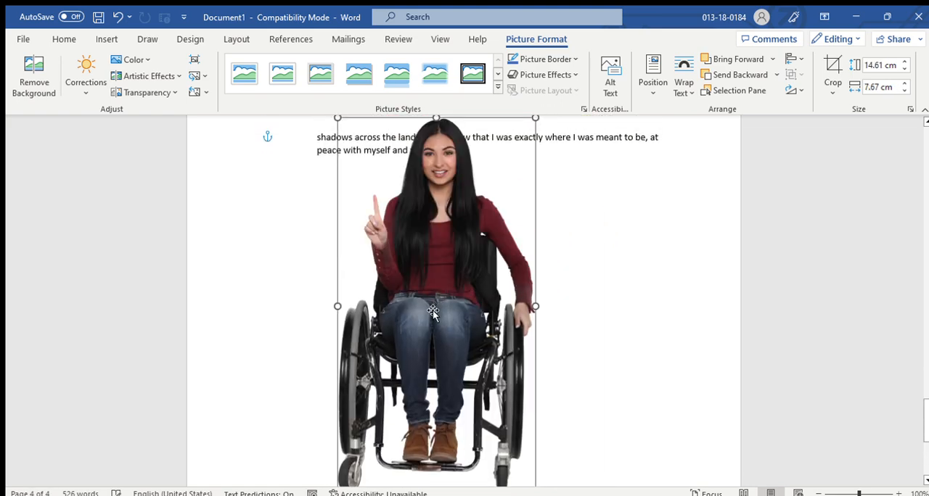
{"action": "scroll", "coordinate": [531, 418], "scroll_direction": "down", "scroll_amount": 3}
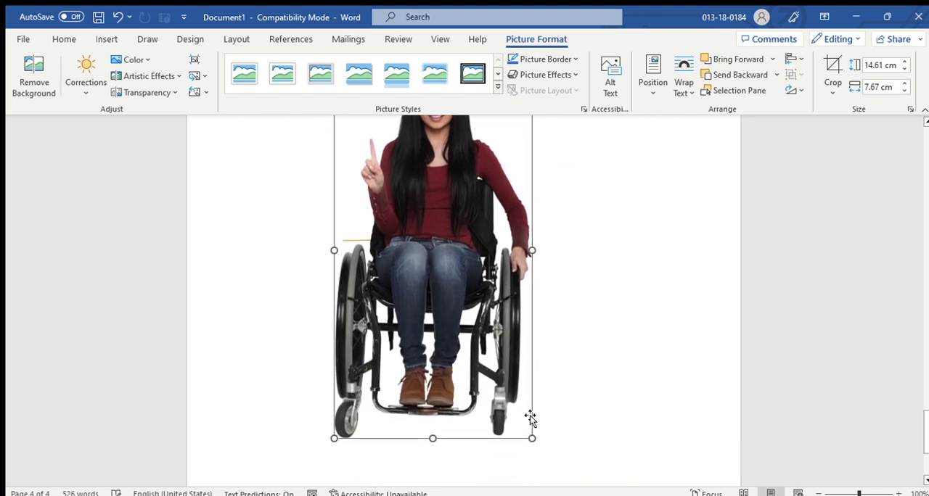
{"action": "left_click_drag", "start_coordinate": [530, 438], "coordinate": [489, 342]}
{"action": "scroll", "coordinate": [578, 352], "scroll_direction": "down", "scroll_amount": 1}
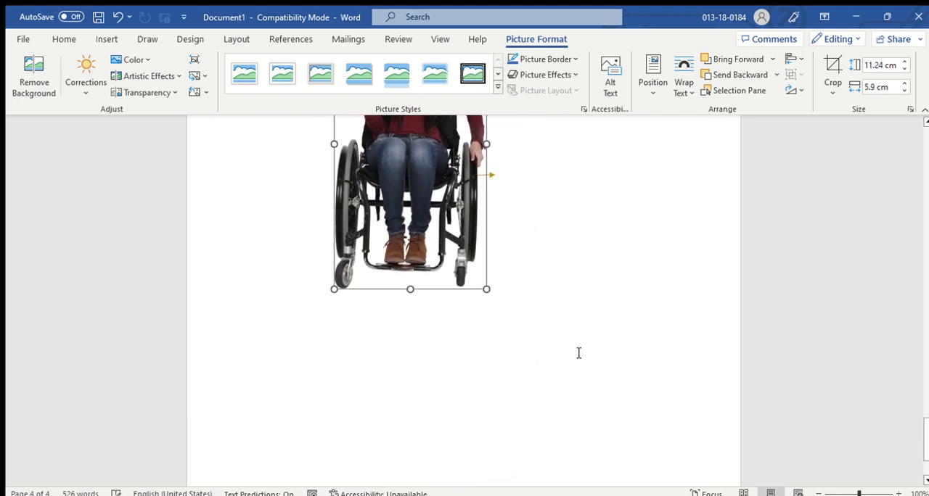
Position the woman's picture just below the story's last line, over the arrow, and deselect it.
{"action": "scroll", "coordinate": [577, 353], "scroll_direction": "up", "scroll_amount": 3}
{"action": "left_click_drag", "start_coordinate": [341, 324], "coordinate": [332, 365]}
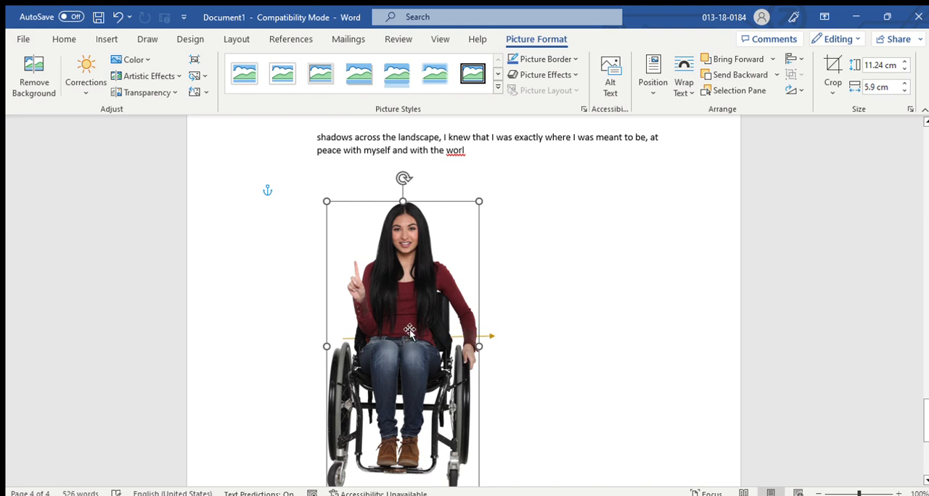
{"action": "left_click", "coordinate": [628, 294]}
{"action": "scroll", "coordinate": [512, 331], "scroll_direction": "up", "scroll_amount": 3}
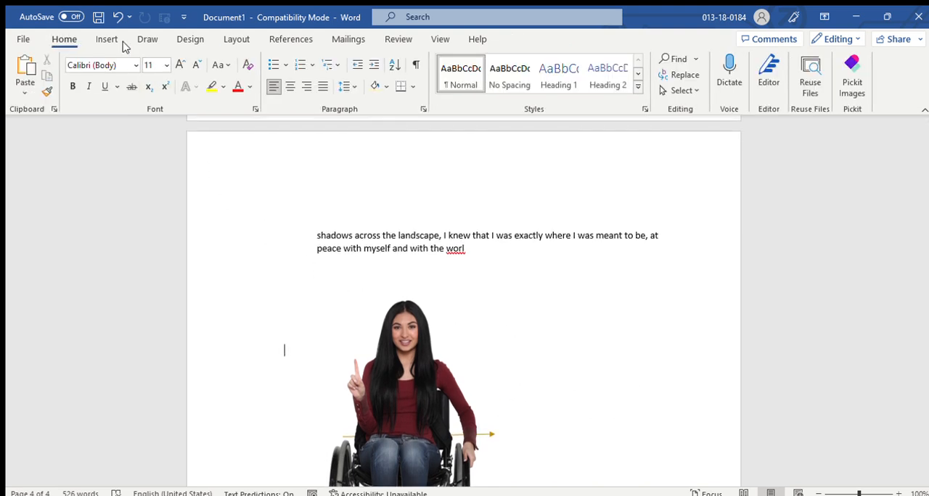
Move the woman's picture down until the arrow runs across the top of her head.
{"action": "left_click", "coordinate": [92, 40]}
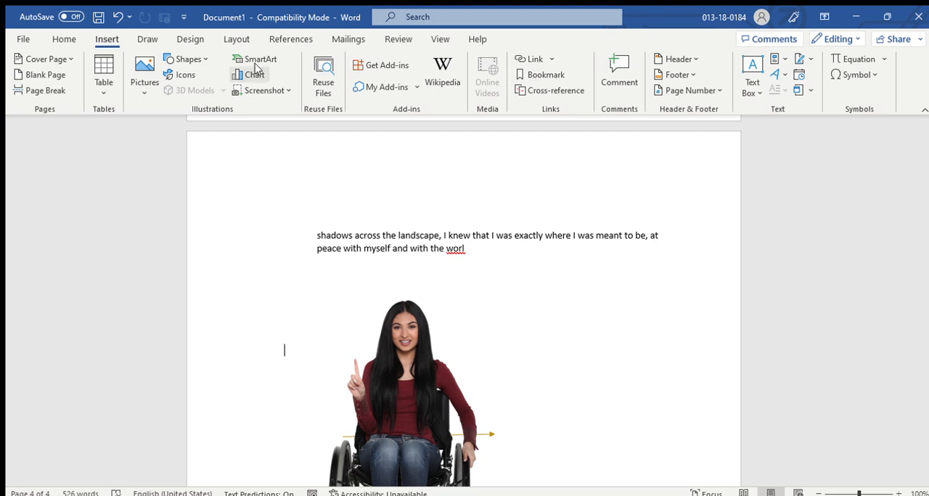
{"action": "scroll", "coordinate": [475, 286], "scroll_direction": "down", "scroll_amount": 6}
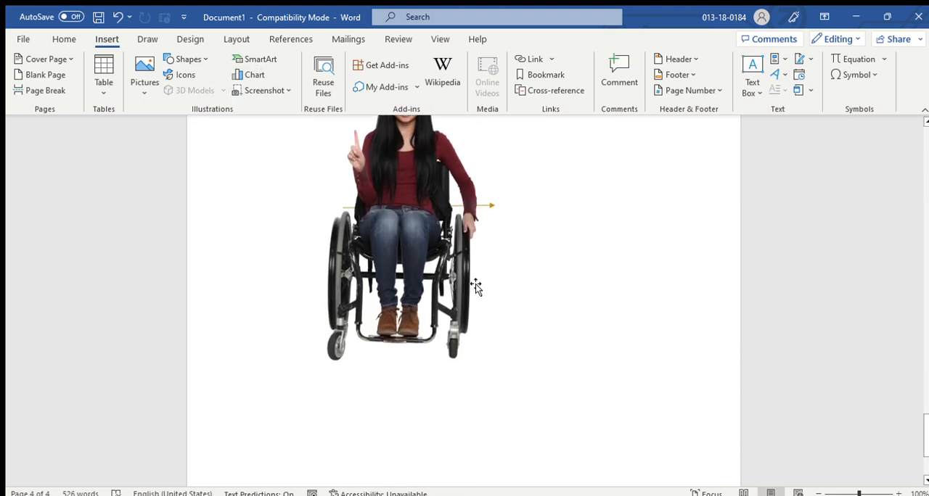
{"action": "left_click_drag", "start_coordinate": [410, 230], "coordinate": [428, 341]}
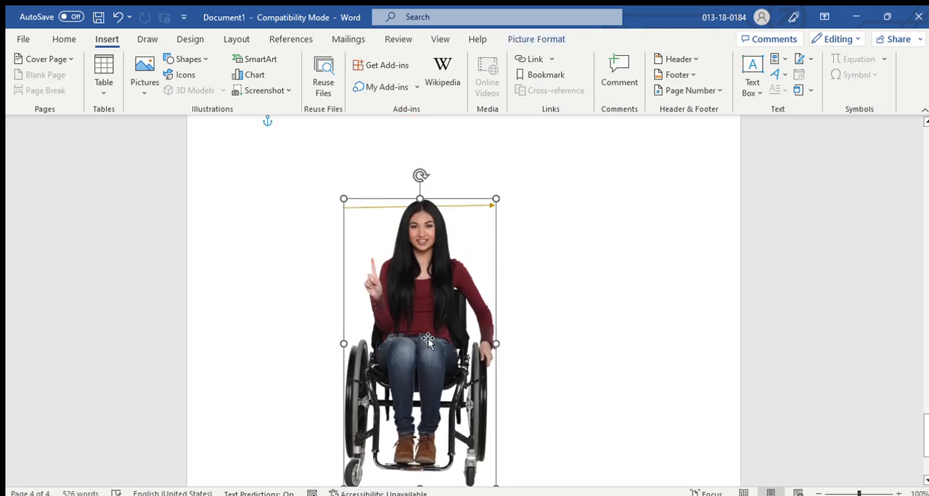
Insert a vertical chevron list SmartArt graphic below the story's last lines and select the bulleted text box beside its first chevron.
{"action": "scroll", "coordinate": [406, 251], "scroll_direction": "up", "scroll_amount": 4}
{"action": "left_click", "coordinate": [396, 190]}
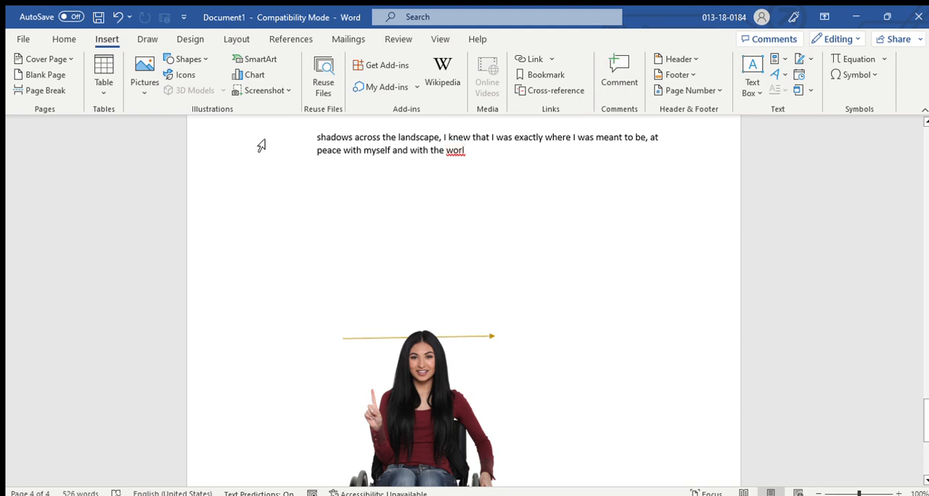
{"action": "scroll", "coordinate": [338, 208], "scroll_direction": "up", "scroll_amount": 2}
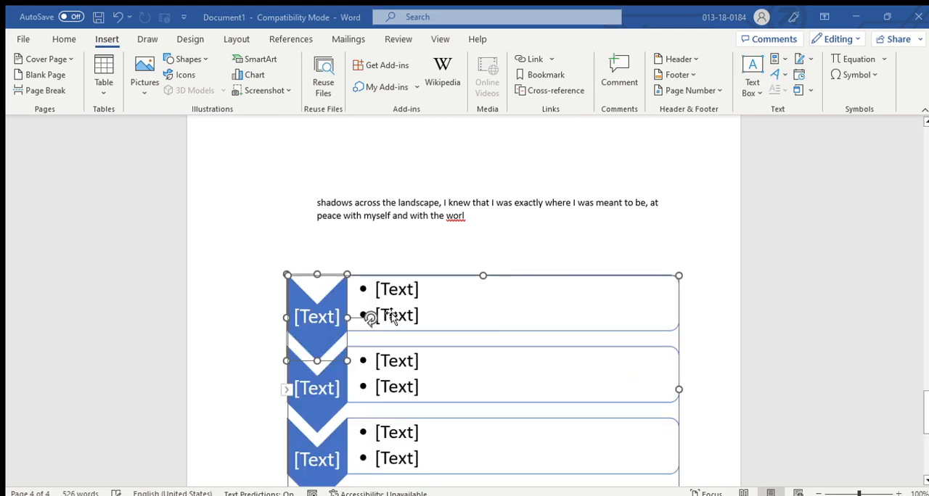
{"action": "scroll", "coordinate": [444, 322], "scroll_direction": "down", "scroll_amount": 1}
{"action": "scroll", "coordinate": [445, 321], "scroll_direction": "down", "scroll_amount": 1}
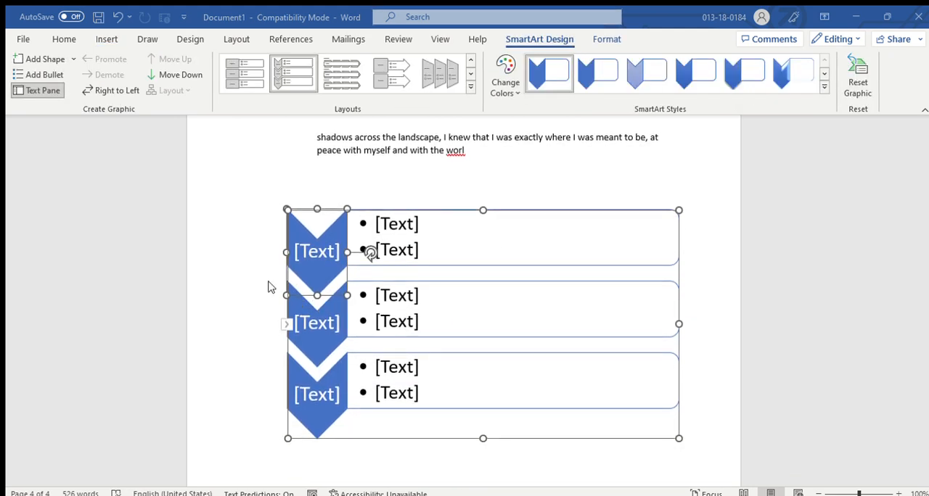
{"action": "left_click", "coordinate": [338, 242]}
{"action": "left_click", "coordinate": [423, 243]}
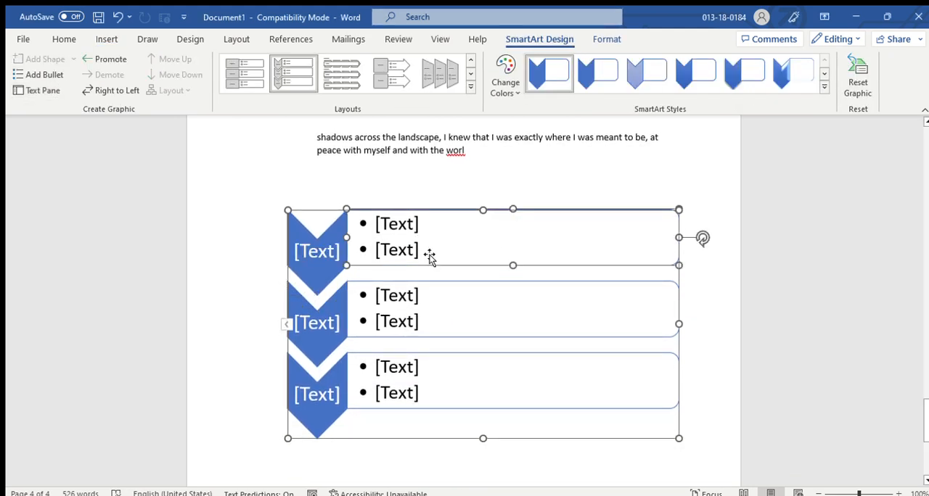
{"action": "scroll", "coordinate": [332, 208], "scroll_direction": "up", "scroll_amount": 2}
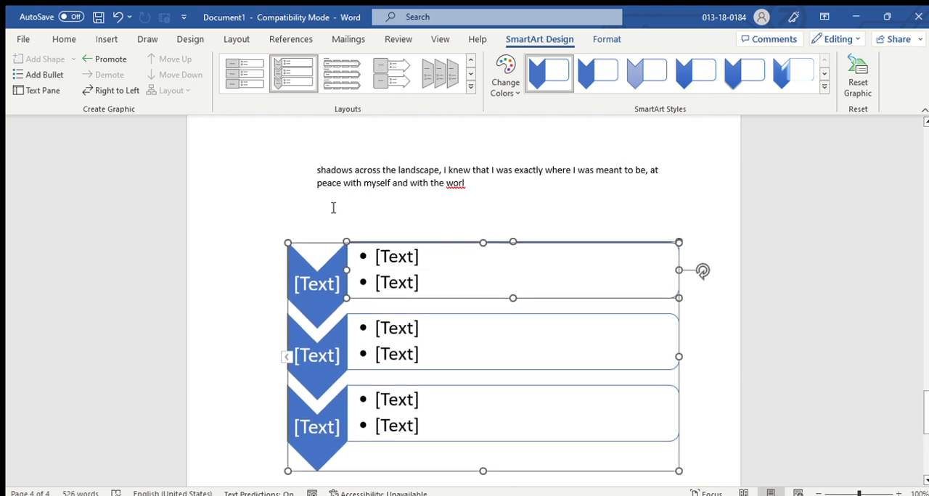
Insert a vertical list SmartArt graphic with circular picture placeholders among the story's closing lines on page 4.
{"action": "left_click", "coordinate": [632, 202]}
{"action": "scroll", "coordinate": [574, 174], "scroll_direction": "up", "scroll_amount": 5}
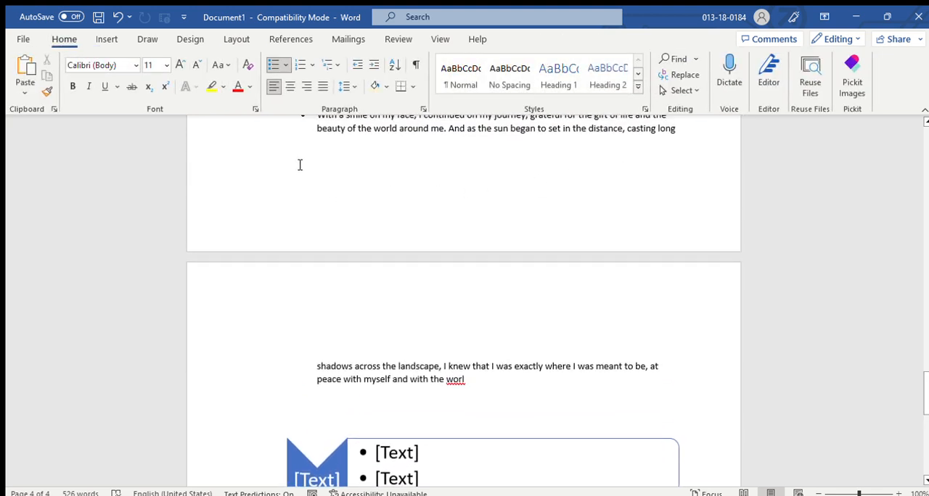
{"action": "left_click", "coordinate": [107, 40]}
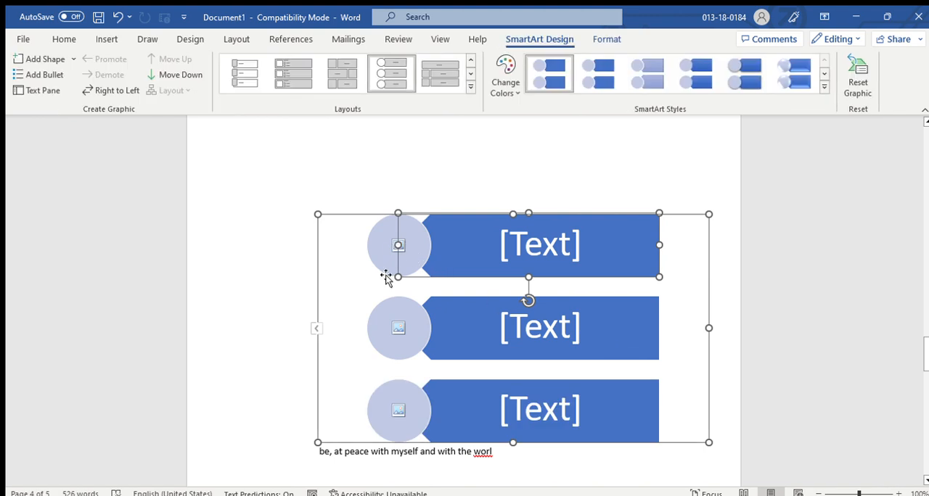
Fill the second circle's picture placeholder with an alien head icon and select the whole SmartArt graphic.
{"action": "left_click", "coordinate": [396, 326]}
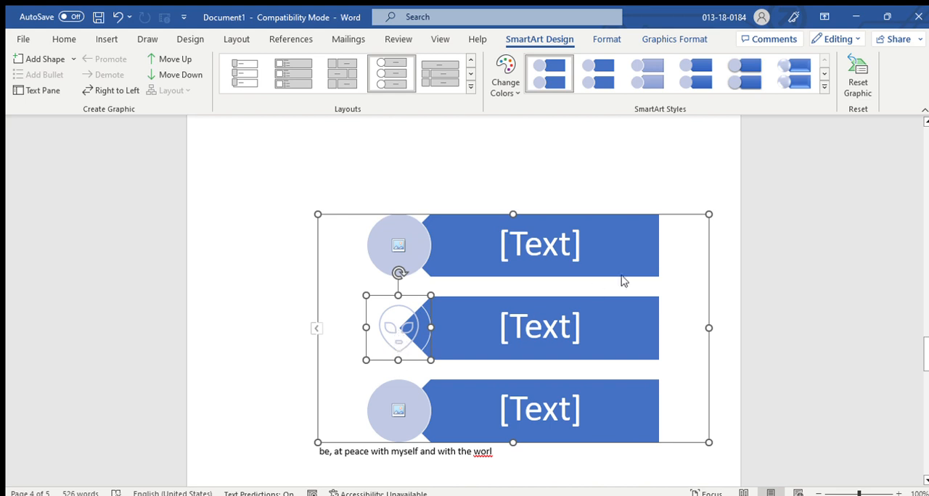
{"action": "left_click", "coordinate": [600, 160]}
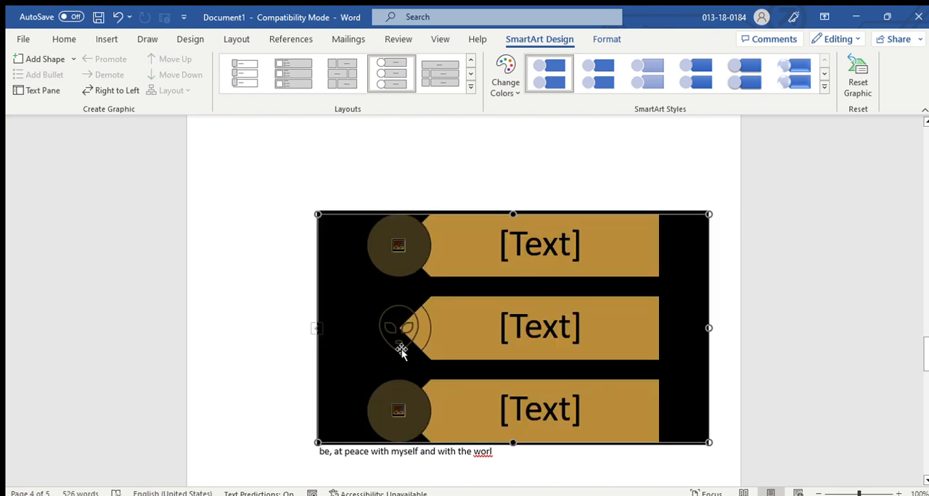
{"action": "left_click", "coordinate": [468, 327]}
{"action": "left_click", "coordinate": [512, 257]}
{"action": "left_click", "coordinate": [318, 174]}
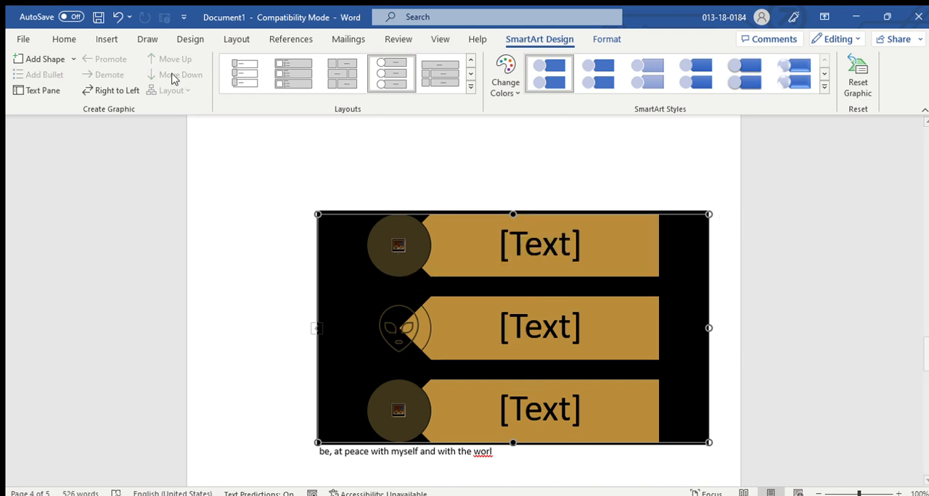
Insert a screenshot of the File Explorer window above the picture list graphic and remove it again.
{"action": "left_click", "coordinate": [109, 39]}
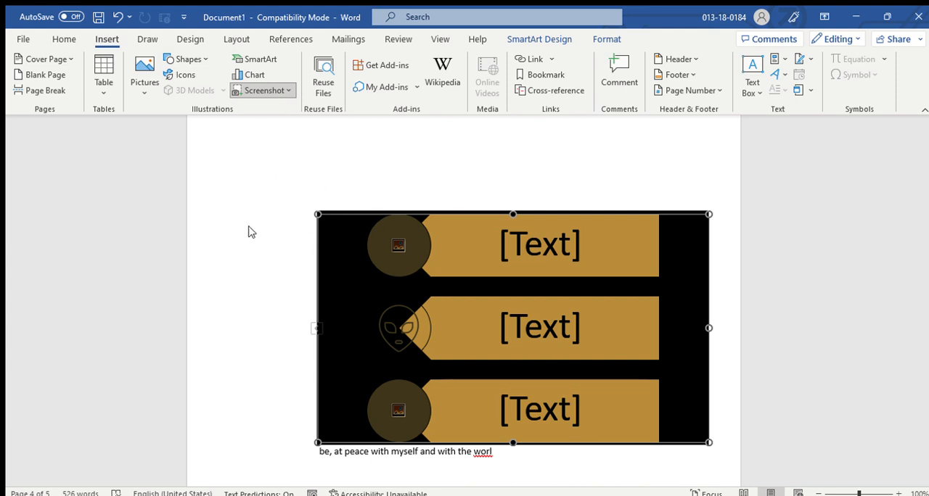
{"action": "key", "text": "ctrl+v"}
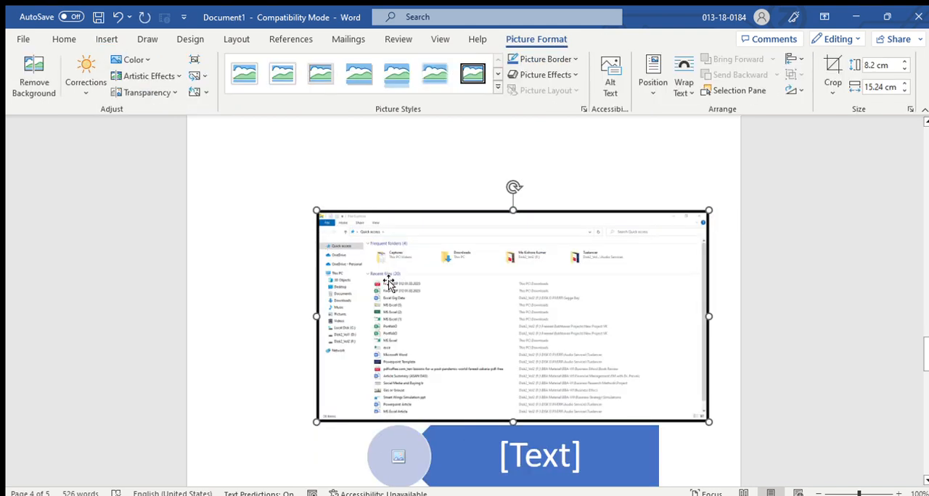
{"action": "left_click_drag", "start_coordinate": [384, 277], "coordinate": [385, 255]}
{"action": "key", "text": "Delete"}
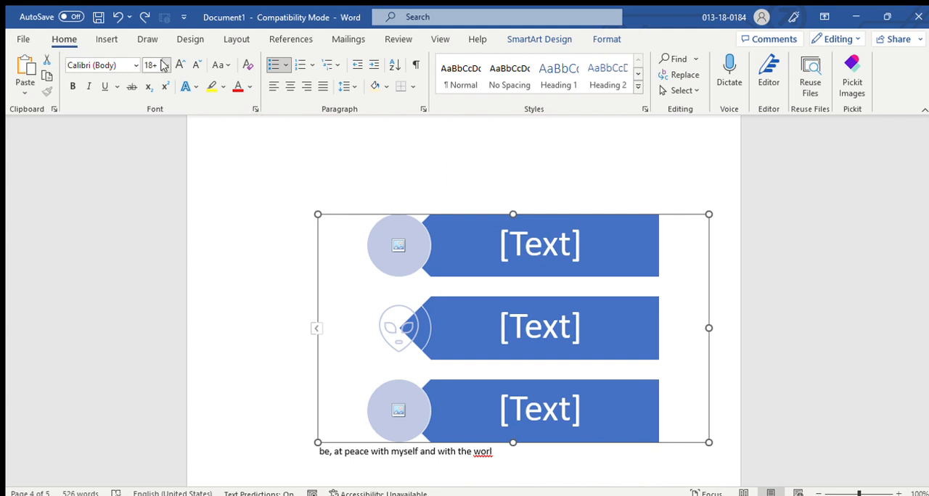
{"action": "left_click", "coordinate": [148, 39]}
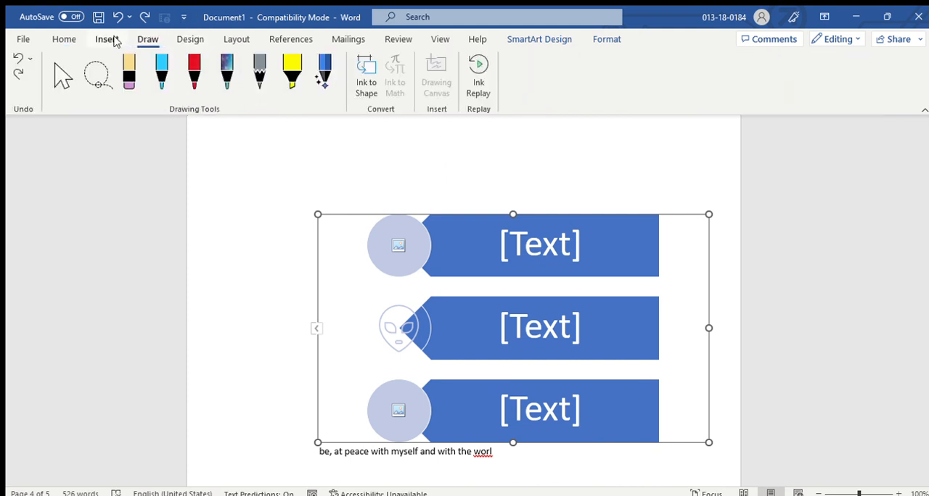
{"action": "left_click", "coordinate": [108, 39]}
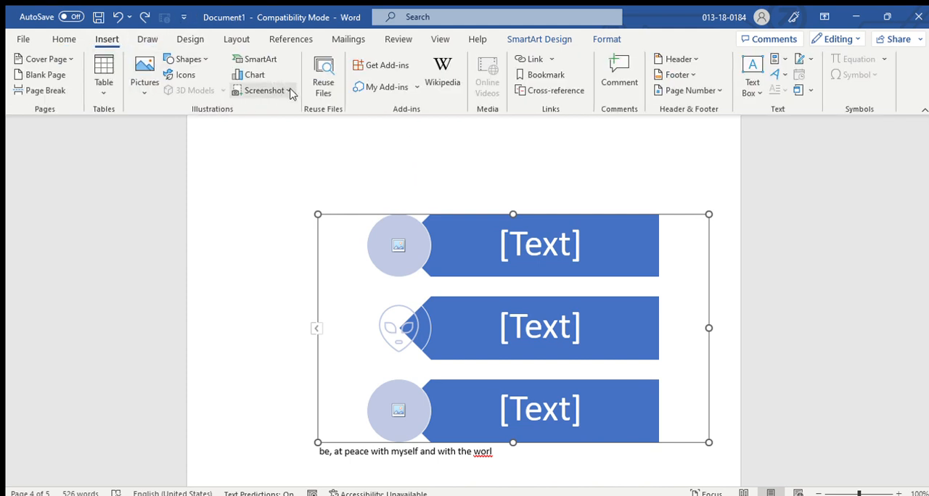
{"action": "left_click", "coordinate": [289, 91]}
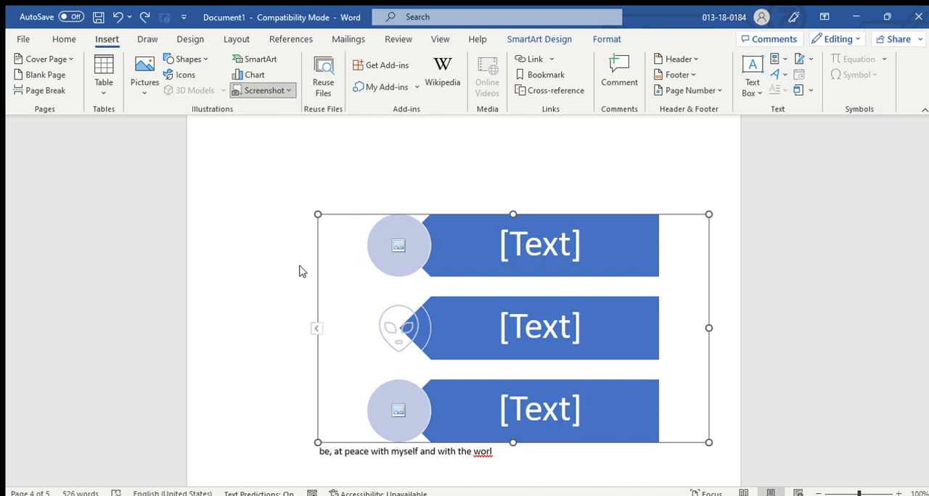
{"action": "left_click", "coordinate": [562, 183]}
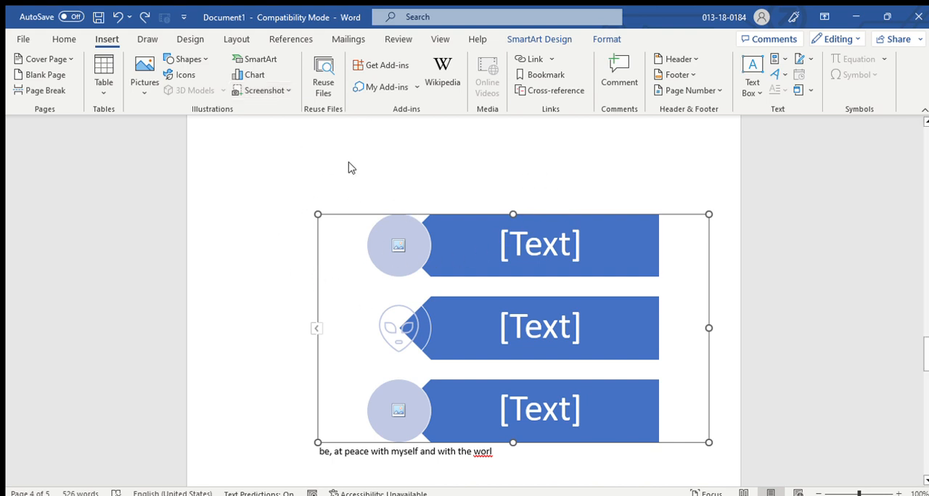
{"action": "left_click", "coordinate": [482, 279]}
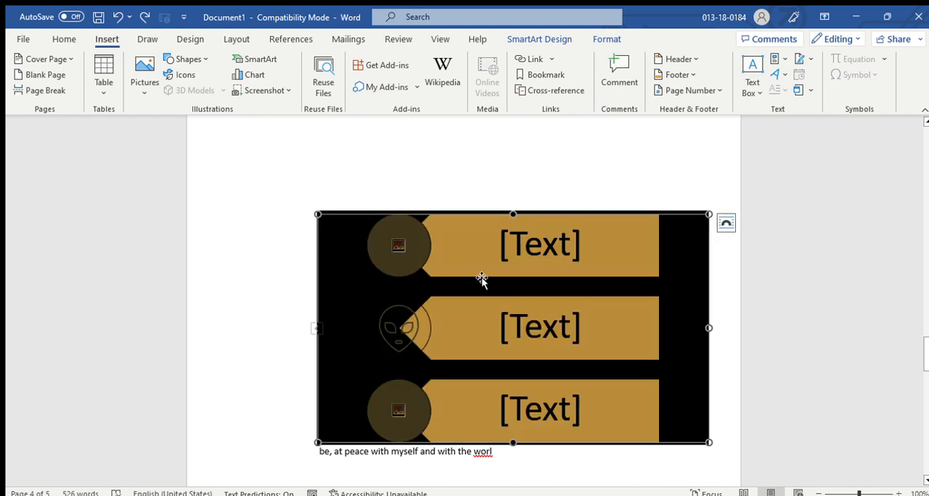
Add blank lines beside the woman's picture on the last page to extend the document onto a sixth page.
{"action": "scroll", "coordinate": [529, 330], "scroll_direction": "down", "scroll_amount": 10}
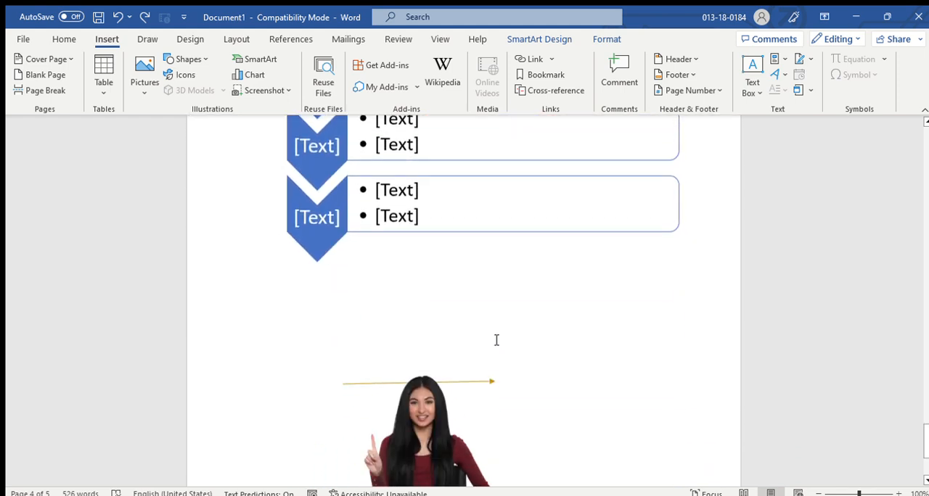
{"action": "left_click", "coordinate": [548, 395]}
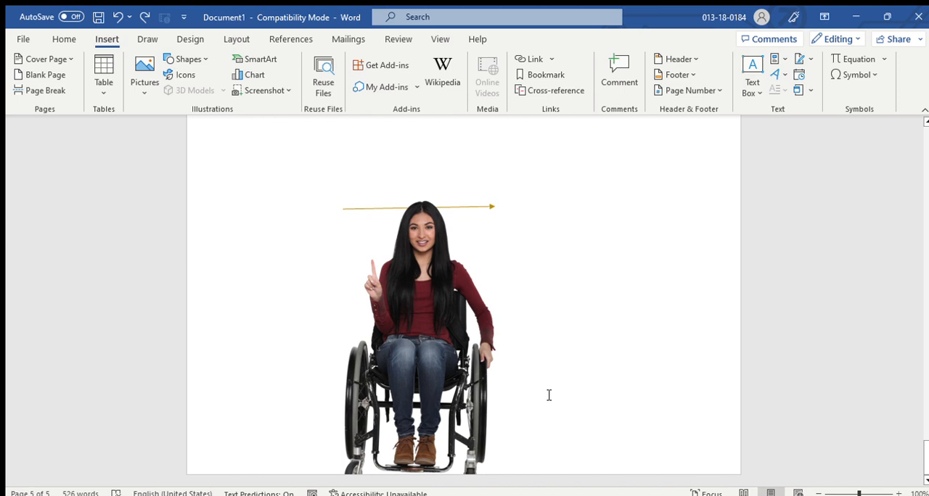
{"action": "key", "text": "Return"}
{"action": "key", "text": "Return"}
{"action": "key", "text": "Return"}
{"action": "key", "text": "Return"}
{"action": "key", "text": "Return"}
{"action": "key", "text": "Return"}
{"action": "key", "text": "Return"}
{"action": "key", "text": "Return"}
{"action": "key", "text": "Return"}
{"action": "key", "text": "Return"}
{"action": "key", "text": "Return"}
{"action": "key", "text": "Return"}
{"action": "key", "text": "Return"}
{"action": "key", "text": "Return"}
{"action": "key", "text": "Return"}
{"action": "key", "text": "Return"}
{"action": "key", "text": "Return"}
{"action": "key", "text": "Return"}
{"action": "key", "text": "Return"}
{"action": "key", "text": "Return"}
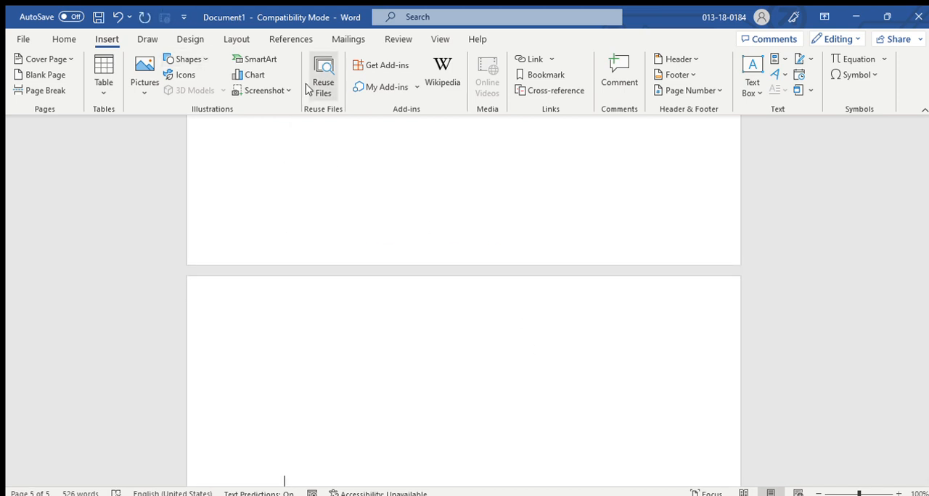
Open Reuse Files and look through the suggested documents available for reuse.
{"action": "left_click", "coordinate": [322, 96]}
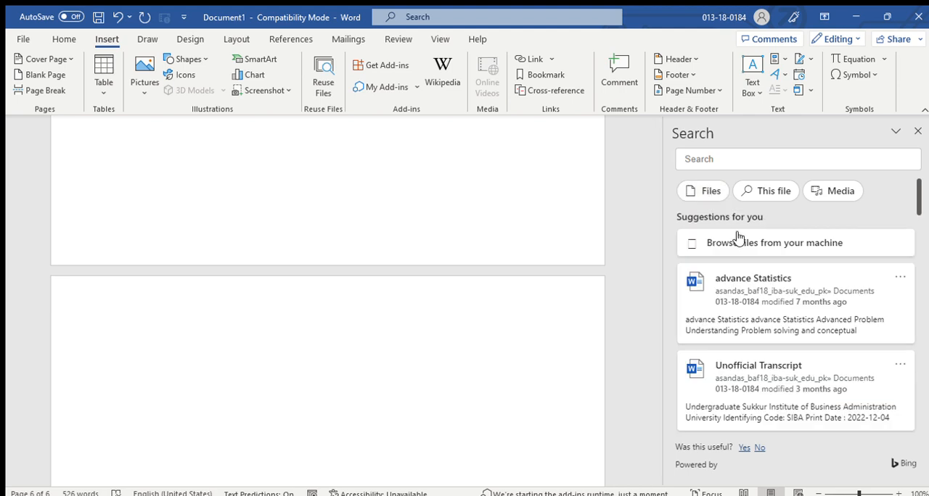
{"action": "scroll", "coordinate": [764, 297], "scroll_direction": "down", "scroll_amount": 1}
{"action": "scroll", "coordinate": [755, 262], "scroll_direction": "down", "scroll_amount": 8}
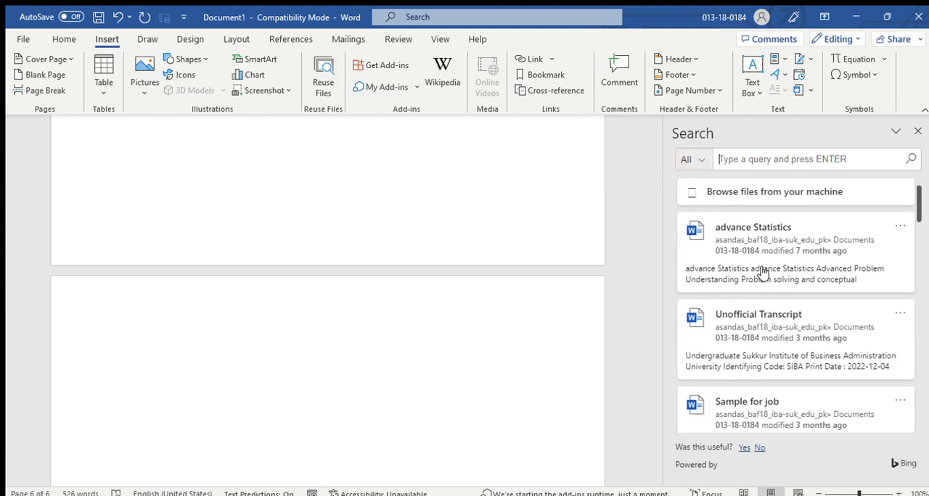
{"action": "scroll", "coordinate": [737, 245], "scroll_direction": "down", "scroll_amount": 8}
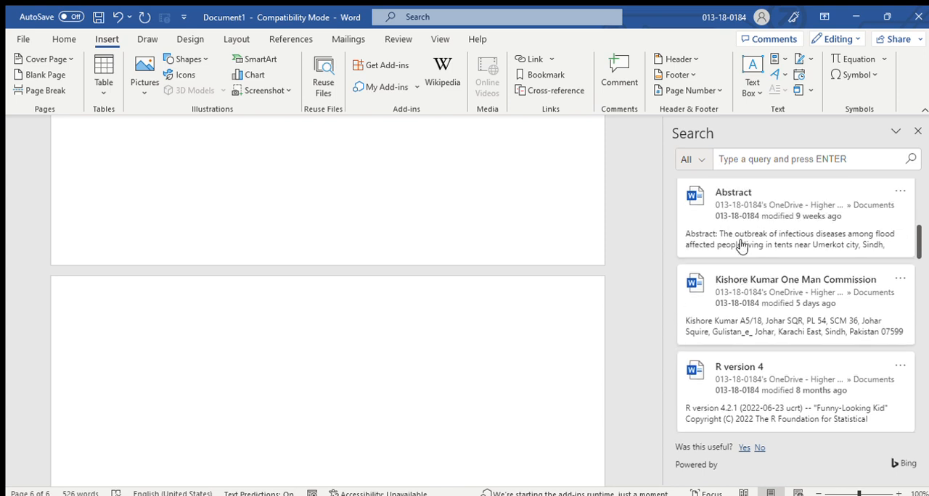
{"action": "scroll", "coordinate": [740, 249], "scroll_direction": "down", "scroll_amount": 3}
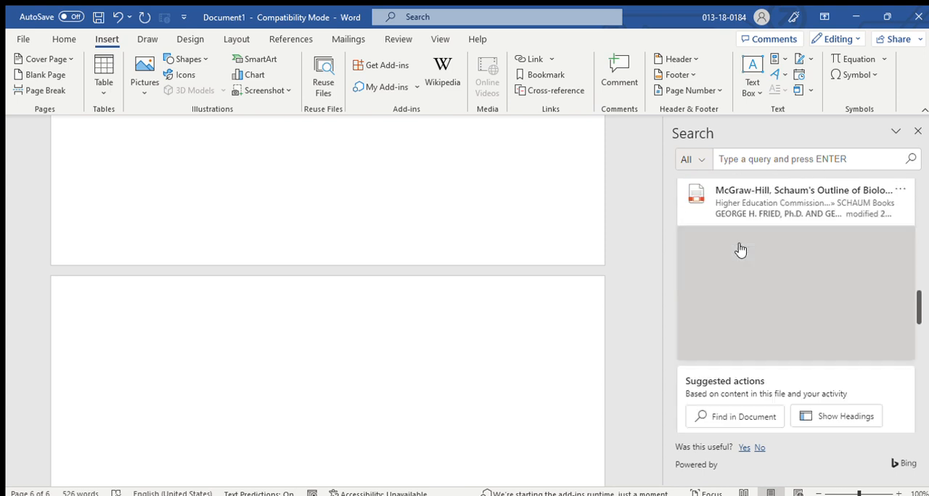
{"action": "scroll", "coordinate": [741, 250], "scroll_direction": "up", "scroll_amount": 3}
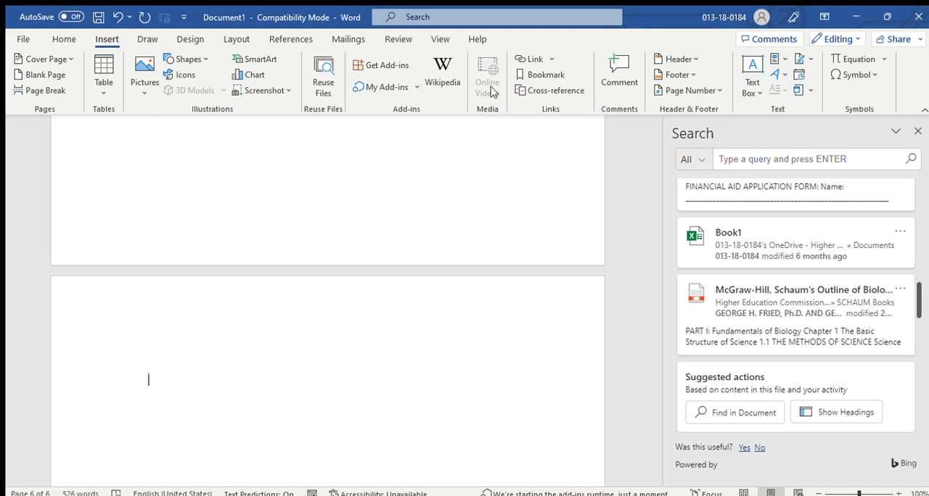
Insert a link to the PhotoshopPrefsManager-20220920-093453.log file on page 6 and delete it again.
{"action": "scroll", "coordinate": [367, 419], "scroll_direction": "down", "scroll_amount": 3}
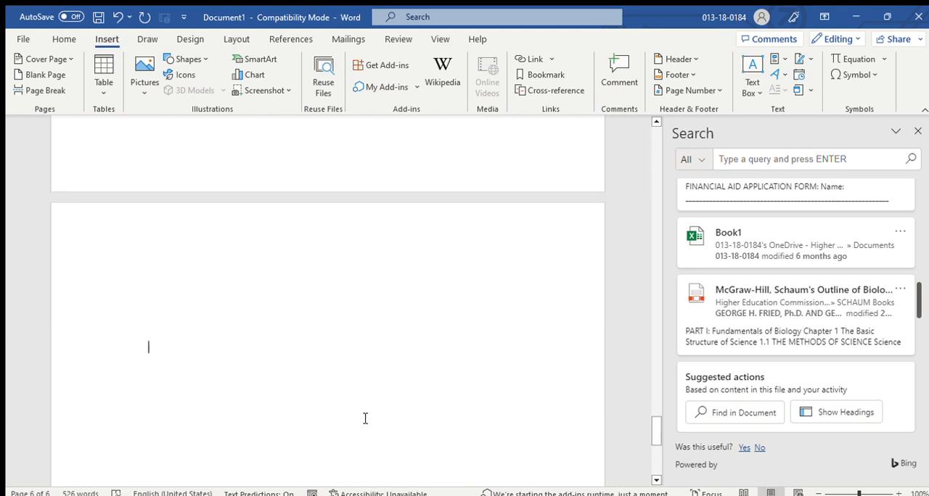
{"action": "scroll", "coordinate": [365, 414], "scroll_direction": "up", "scroll_amount": 3}
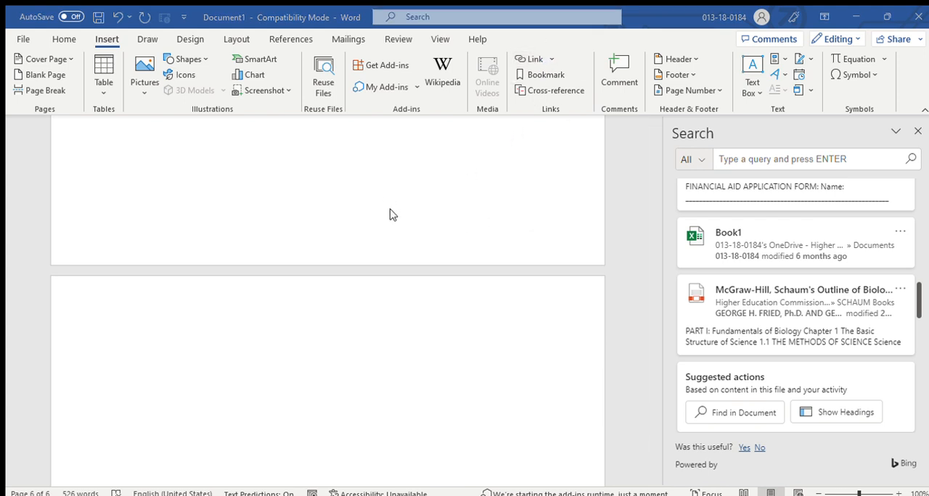
{"action": "type", "text": "C:\\Users\\Sukkur IBA\\Documents\\Adobe\\PhotoshopPrefsManager-20220920-093453.log"}
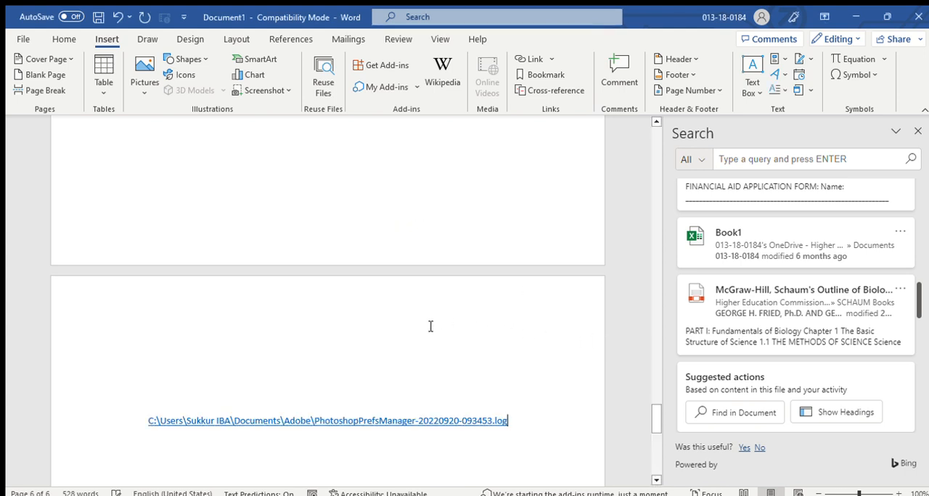
{"action": "left_click_drag", "start_coordinate": [481, 429], "coordinate": [74, 394]}
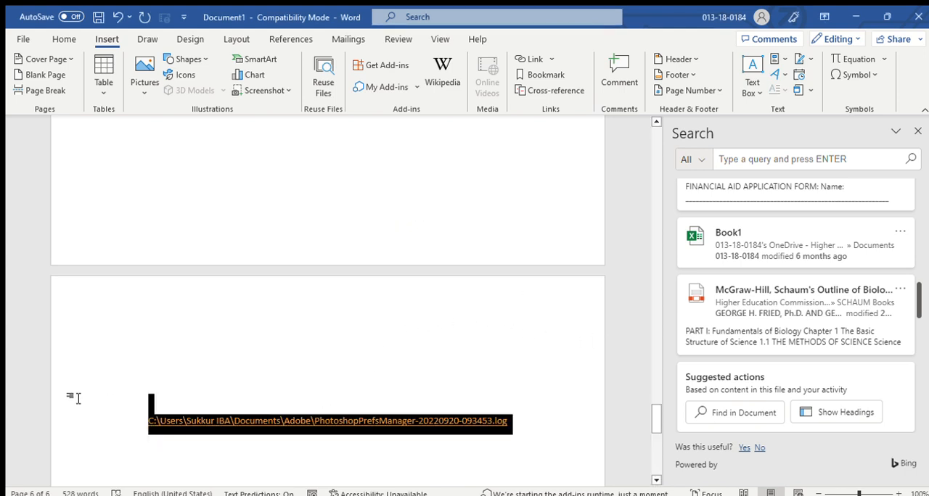
{"action": "key", "text": "Delete"}
Place the cursor in the blank area above the arrow on page 6 and close the file search.
{"action": "scroll", "coordinate": [394, 133], "scroll_direction": "up", "scroll_amount": 1}
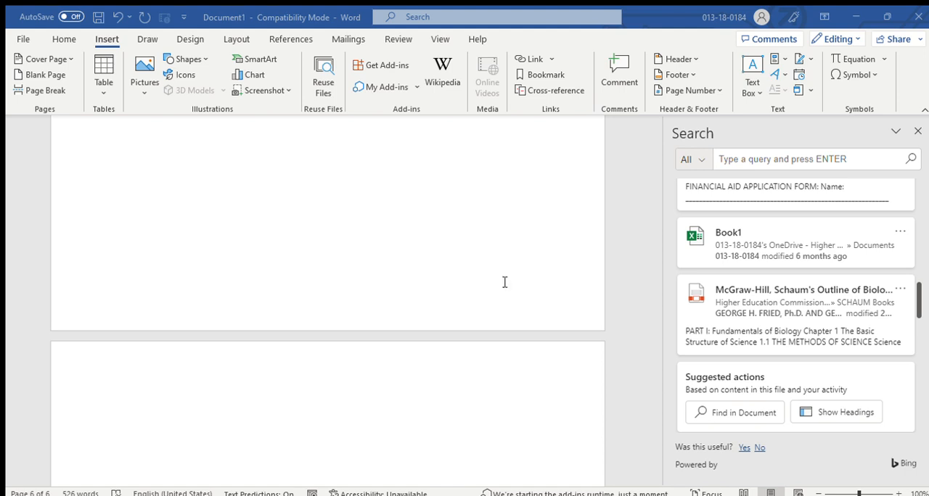
{"action": "scroll", "coordinate": [334, 442], "scroll_direction": "down", "scroll_amount": 2}
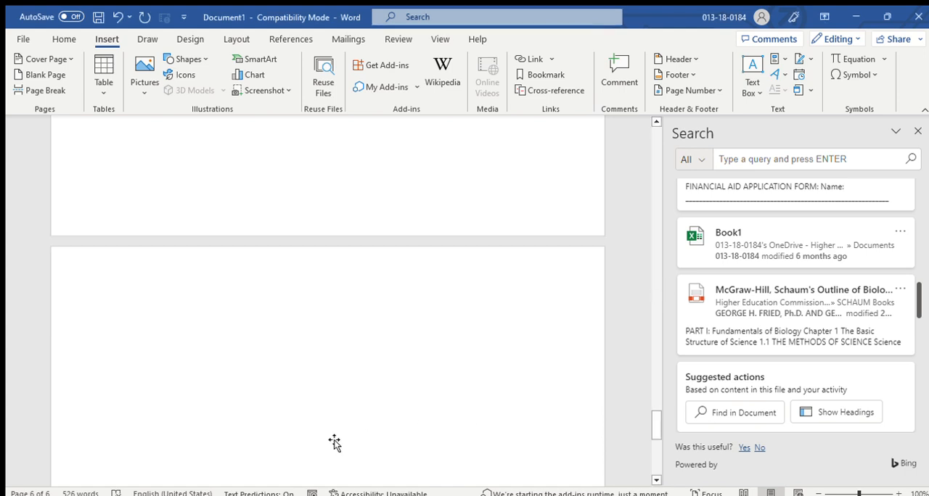
{"action": "scroll", "coordinate": [333, 442], "scroll_direction": "down", "scroll_amount": 3}
{"action": "scroll", "coordinate": [334, 443], "scroll_direction": "up", "scroll_amount": 1}
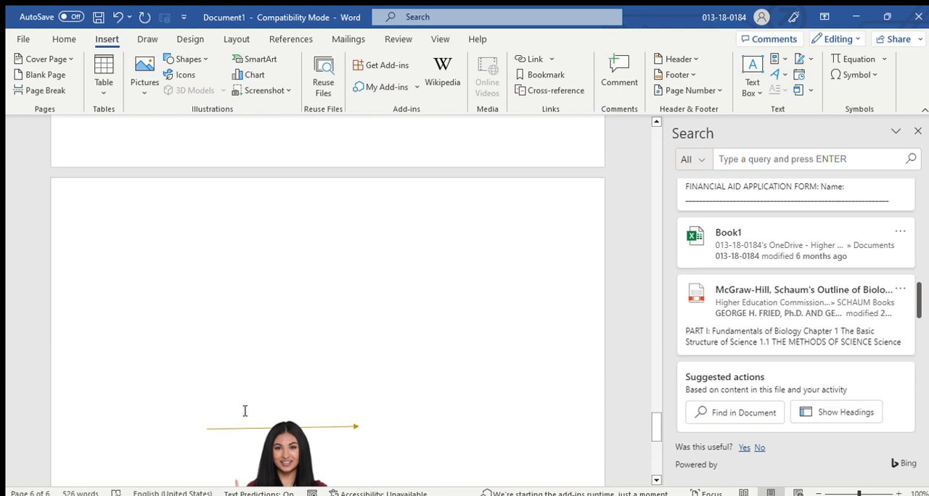
{"action": "left_click", "coordinate": [148, 301]}
{"action": "left_click", "coordinate": [917, 131]}
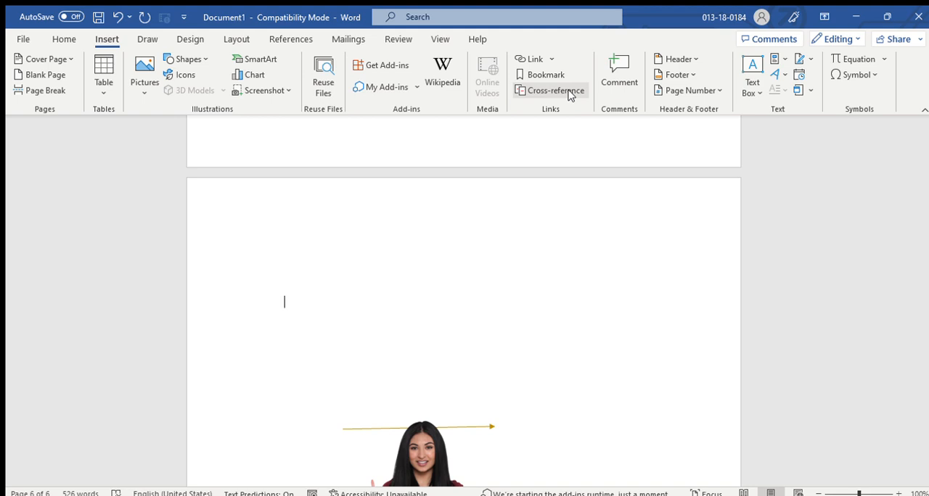
Move the olive tree sunset picture on page 3 slightly to the left beneath the bulleted text.
{"action": "scroll", "coordinate": [530, 291], "scroll_direction": "down", "scroll_amount": 3}
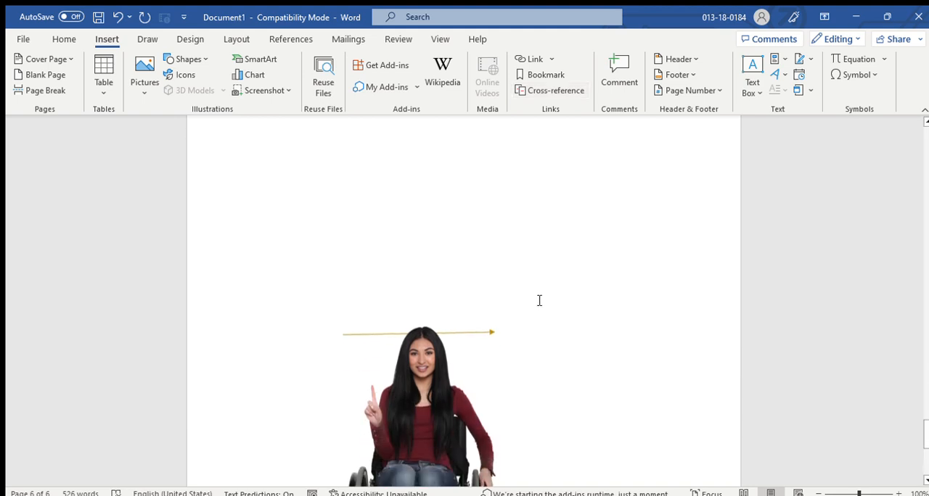
{"action": "scroll", "coordinate": [537, 298], "scroll_direction": "up", "scroll_amount": 15}
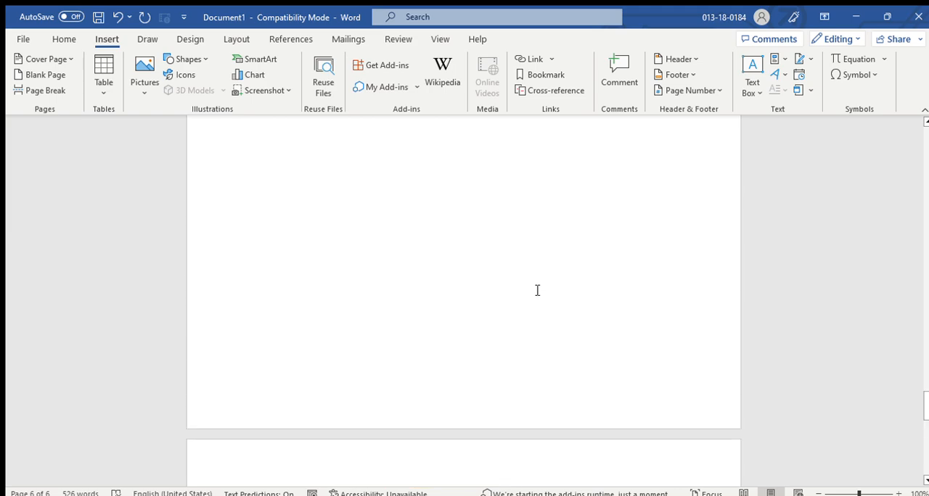
{"action": "scroll", "coordinate": [545, 300], "scroll_direction": "up", "scroll_amount": 10}
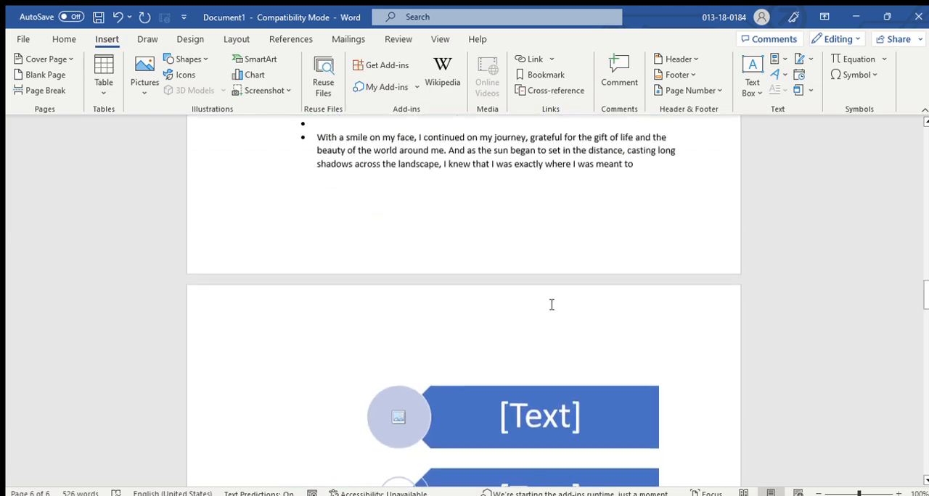
{"action": "scroll", "coordinate": [624, 338], "scroll_direction": "up", "scroll_amount": 7}
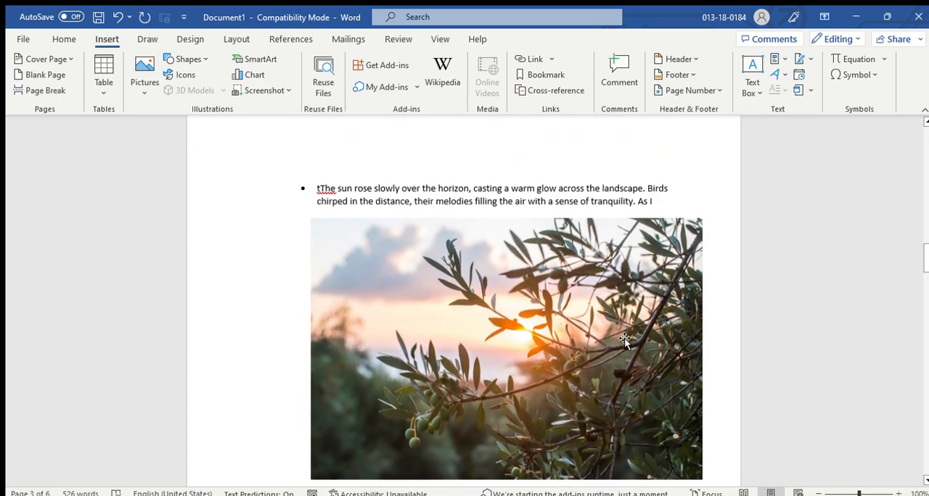
{"action": "left_click_drag", "start_coordinate": [559, 356], "coordinate": [532, 336]}
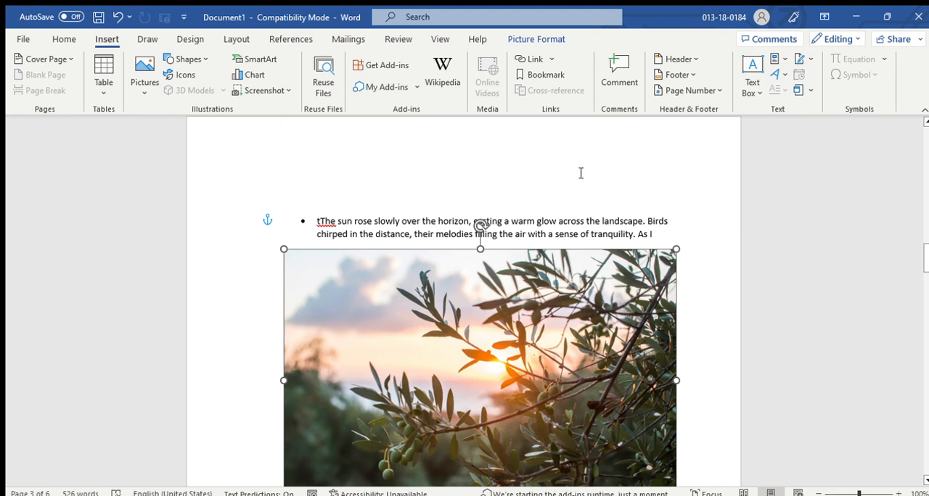
Attach a comment to the olive tree picture on page 3 reading "Your picture is too good, and really I loce" and post it.
{"action": "left_click", "coordinate": [618, 79]}
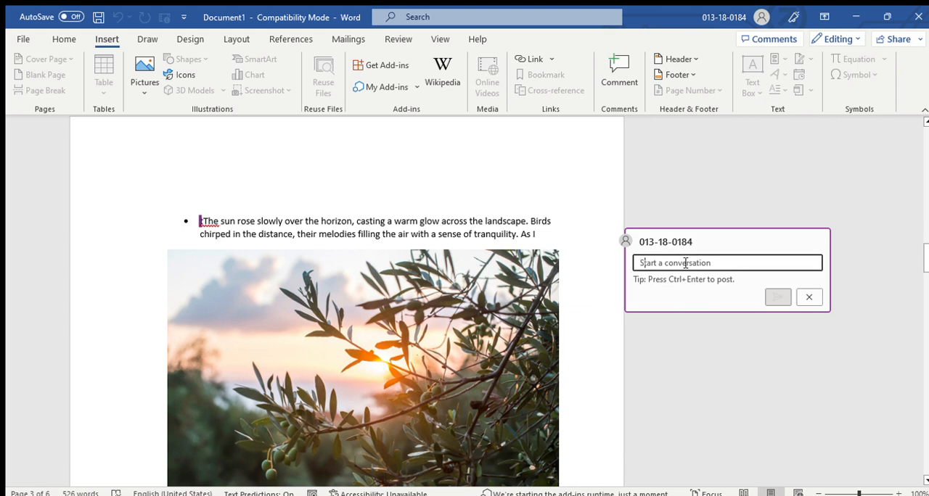
{"action": "type", "text": "Your pictur"}
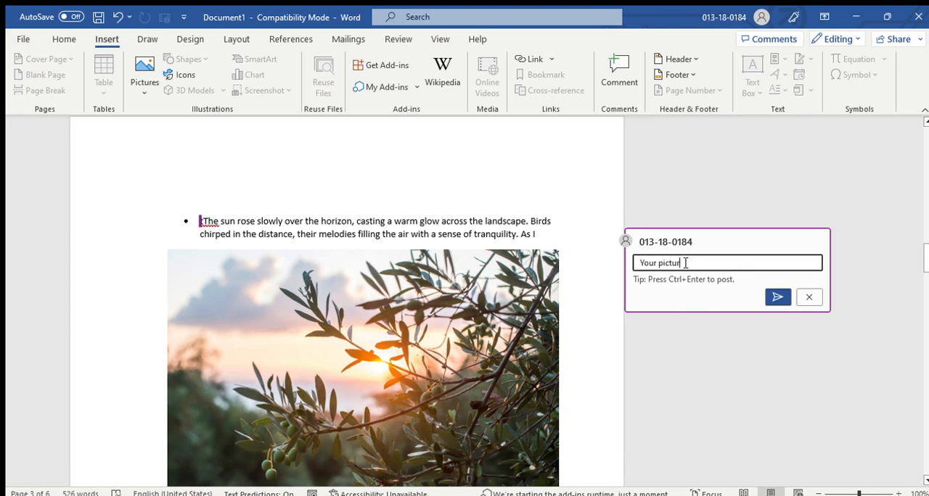
{"action": "type", "text": "e"}
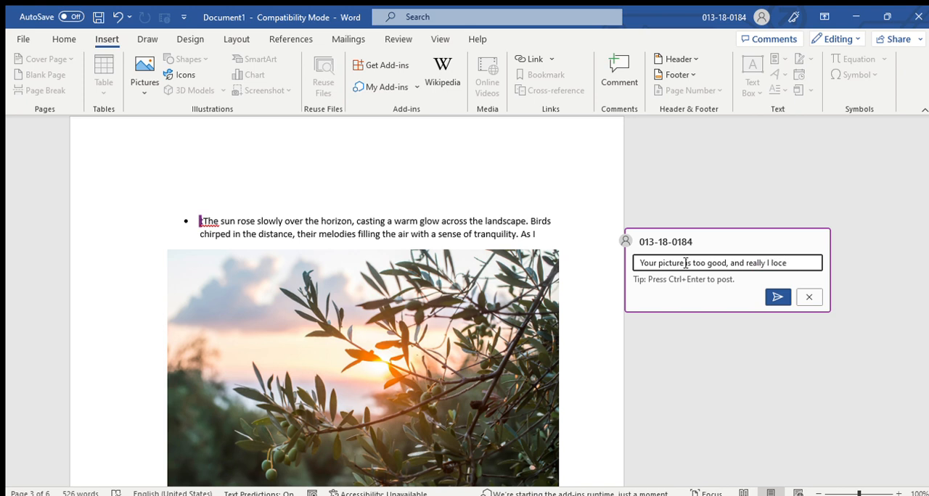
{"action": "left_click", "coordinate": [777, 297]}
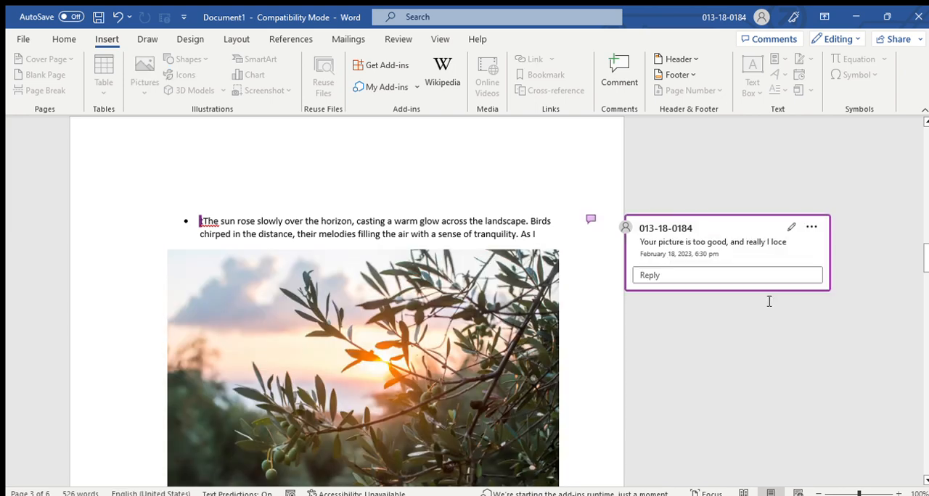
{"action": "left_click", "coordinate": [577, 290]}
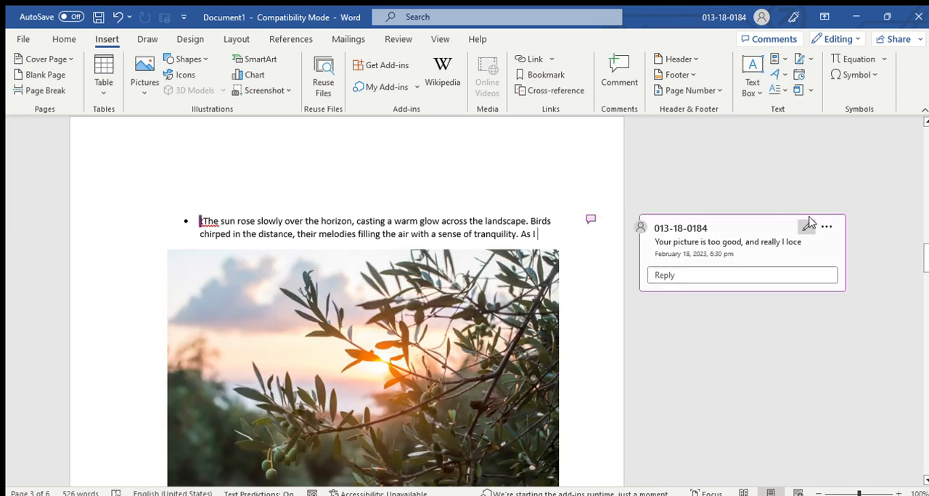
Edit the posted comment on page 3 to read "Your picture is too good, and really I love" and save the change.
{"action": "scroll", "coordinate": [574, 364], "scroll_direction": "up", "scroll_amount": 10}
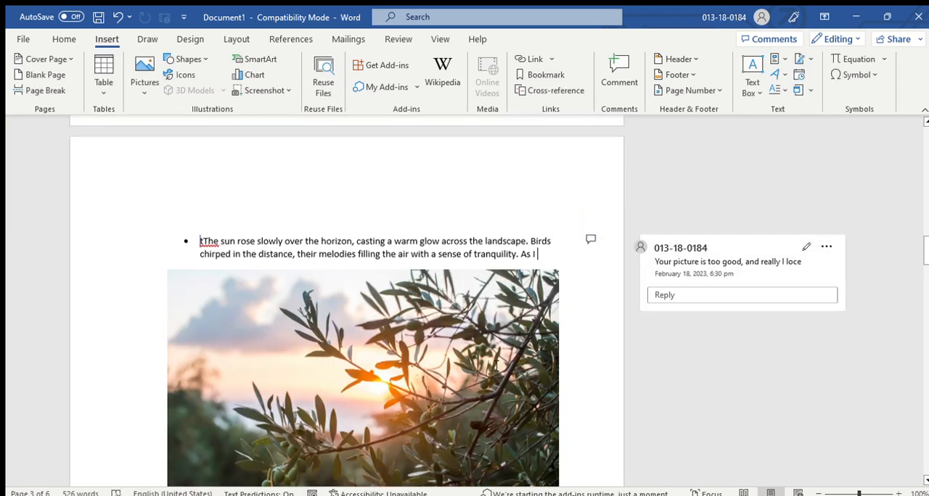
{"action": "scroll", "coordinate": [527, 320], "scroll_direction": "down", "scroll_amount": 10}
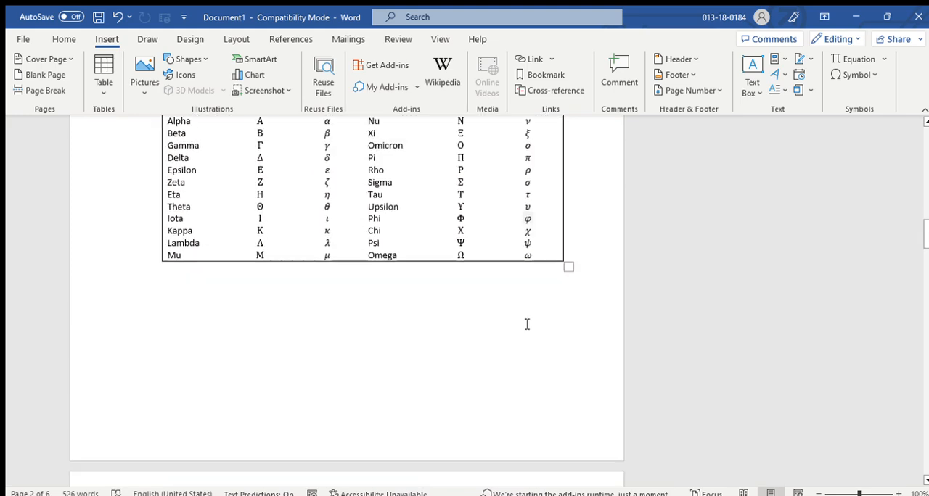
{"action": "scroll", "coordinate": [522, 328], "scroll_direction": "up", "scroll_amount": 1}
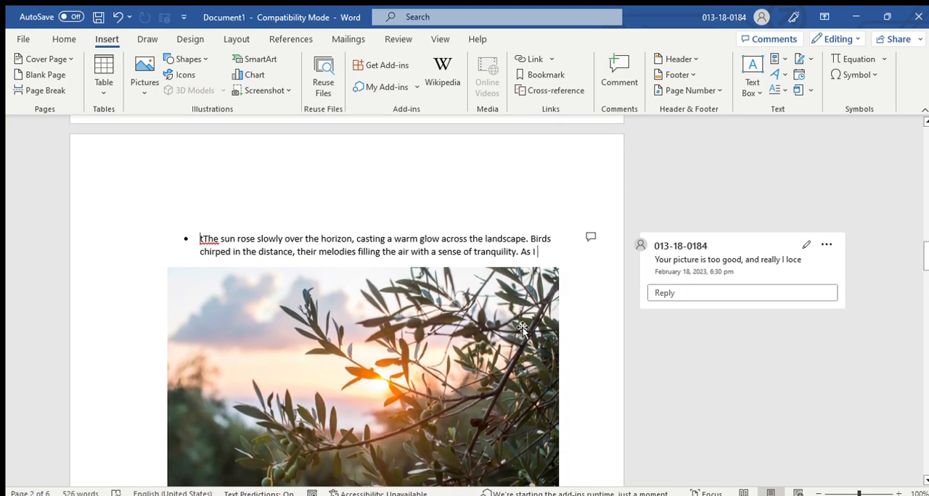
{"action": "left_click", "coordinate": [588, 251]}
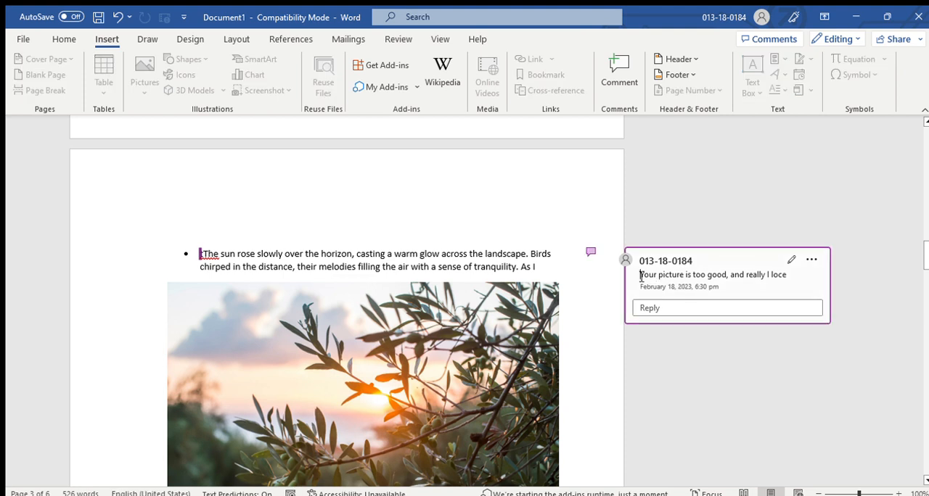
{"action": "left_click_drag", "start_coordinate": [641, 275], "coordinate": [786, 275]}
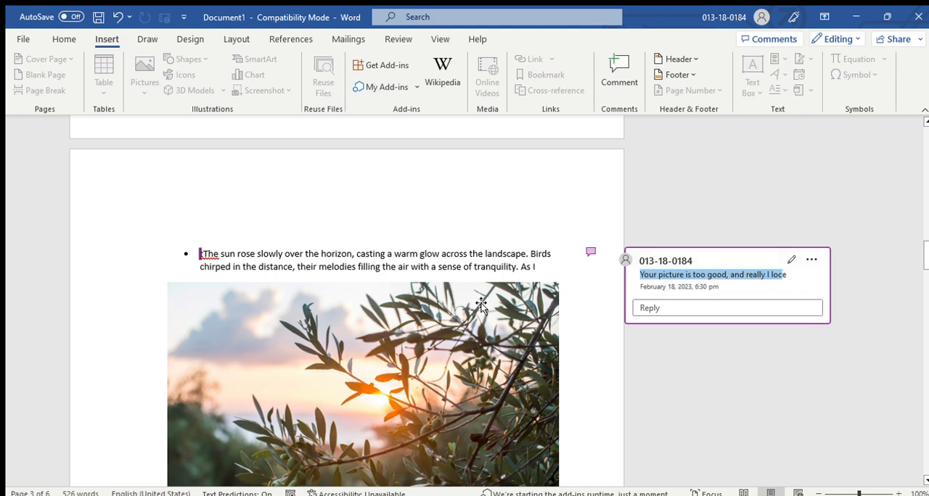
{"action": "scroll", "coordinate": [518, 317], "scroll_direction": "up", "scroll_amount": 3}
{"action": "left_click", "coordinate": [791, 391]}
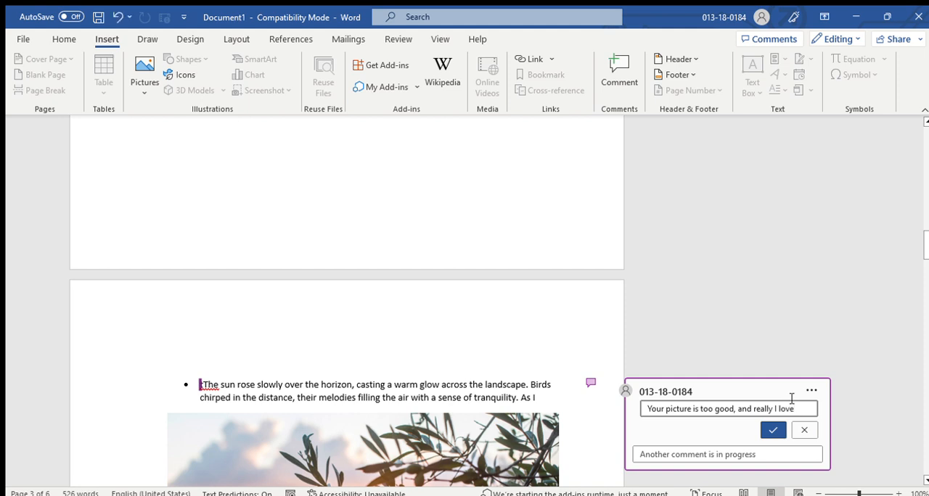
{"action": "key", "text": "Return"}
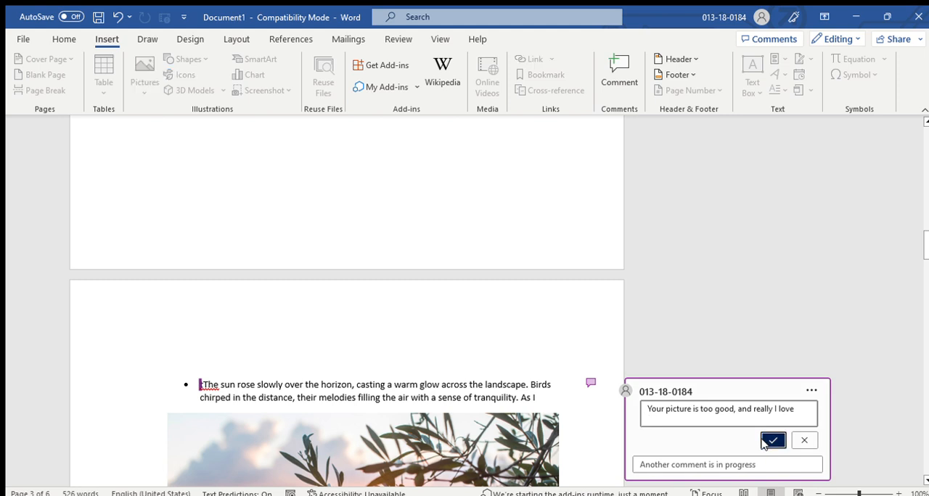
{"action": "left_click", "coordinate": [773, 440]}
{"action": "left_click", "coordinate": [457, 337]}
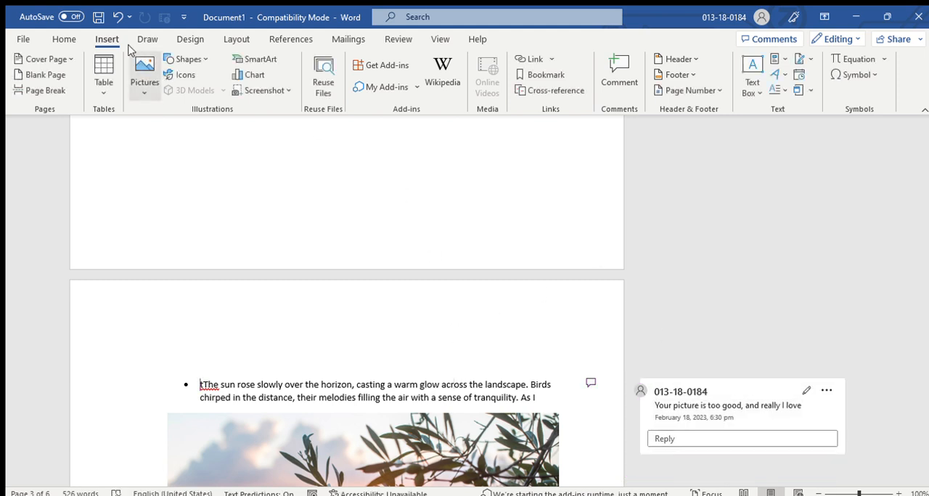
Insert a header with a single text placeholder on the first page of the document.
{"action": "scroll", "coordinate": [608, 205], "scroll_direction": "up", "scroll_amount": 15}
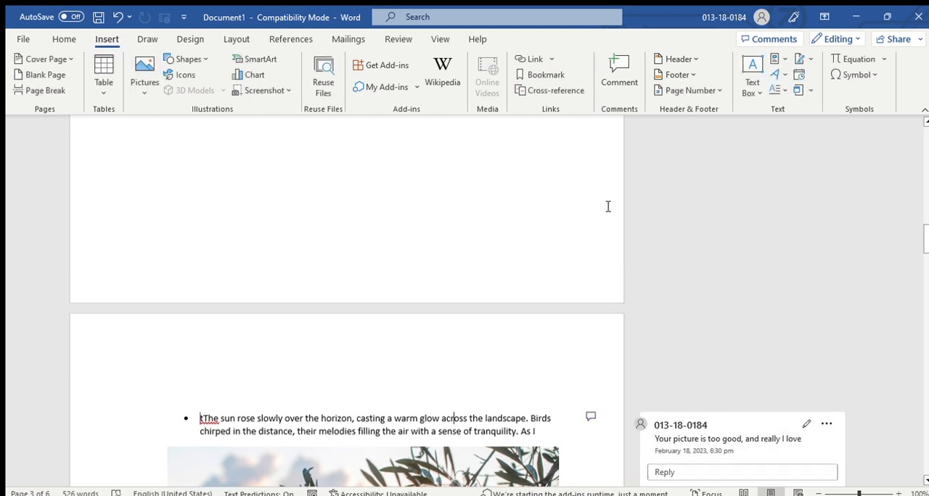
{"action": "scroll", "coordinate": [617, 201], "scroll_direction": "up", "scroll_amount": 5}
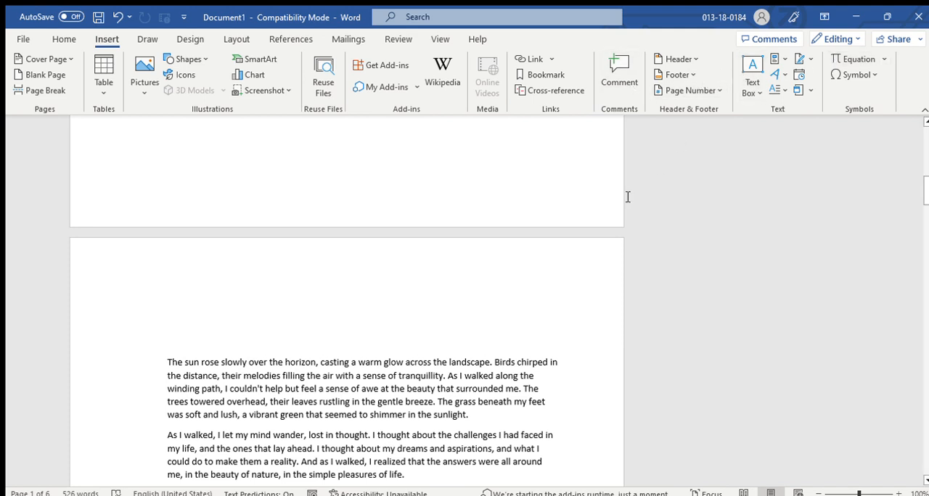
{"action": "scroll", "coordinate": [474, 211], "scroll_direction": "up", "scroll_amount": 5}
{"action": "scroll", "coordinate": [378, 225], "scroll_direction": "up", "scroll_amount": 3}
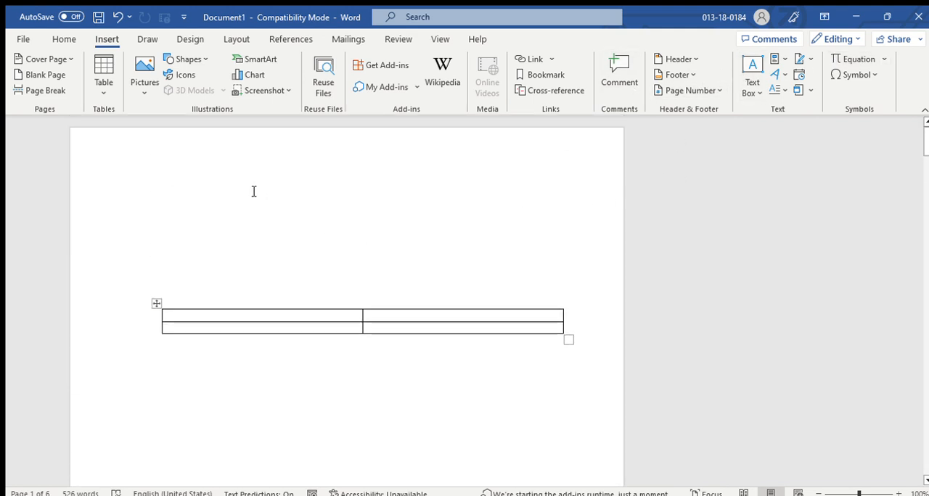
{"action": "double_click", "coordinate": [201, 166]}
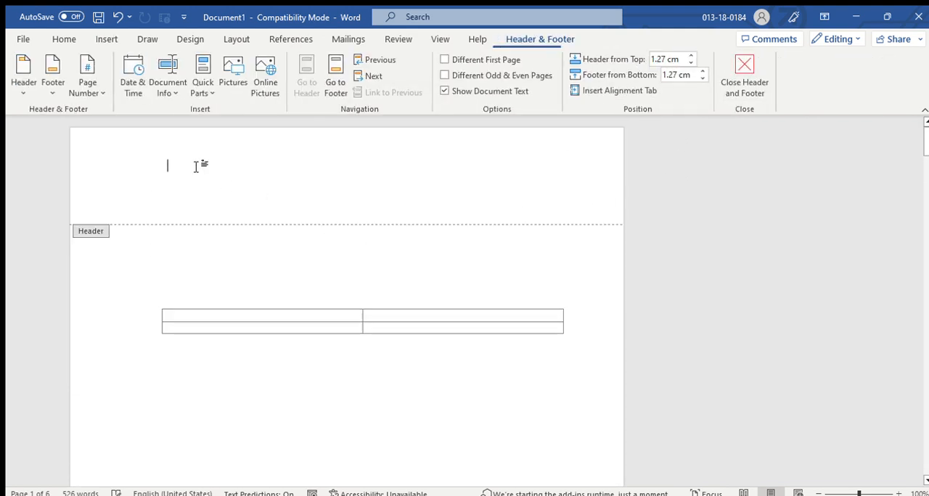
{"action": "double_click", "coordinate": [302, 263]}
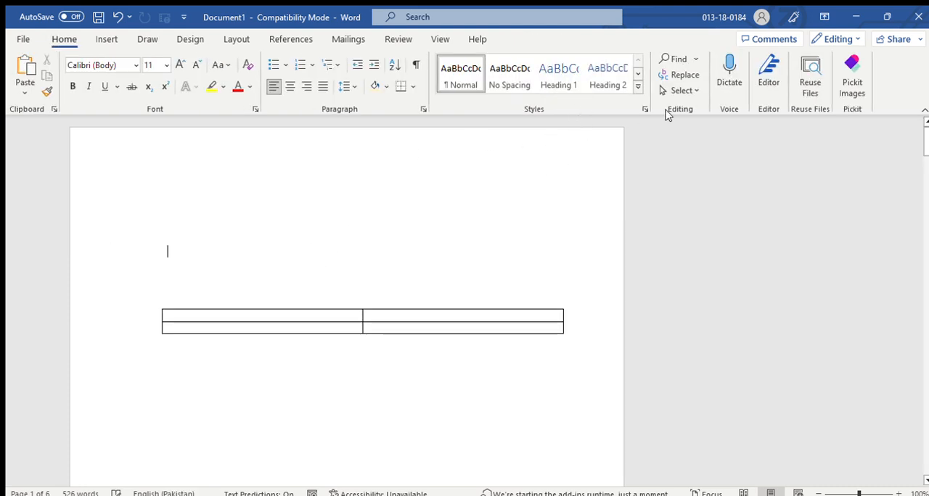
{"action": "double_click", "coordinate": [324, 203]}
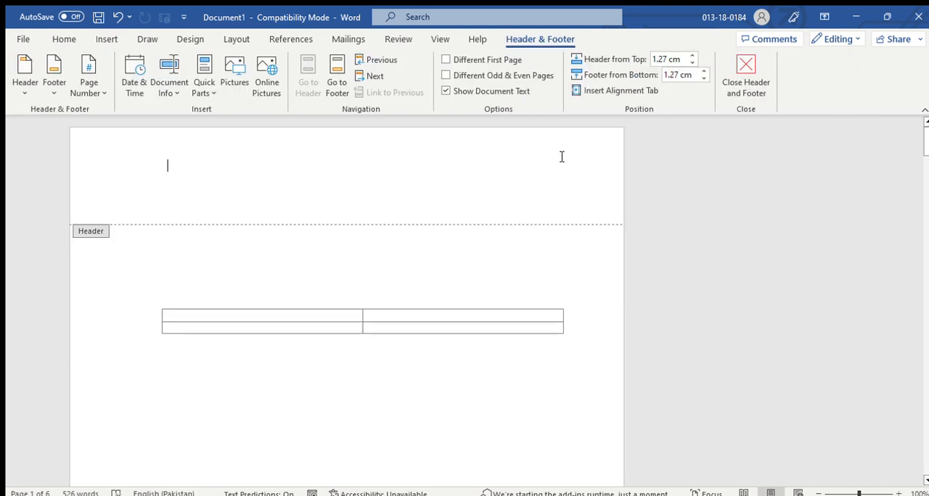
{"action": "left_click", "coordinate": [101, 38]}
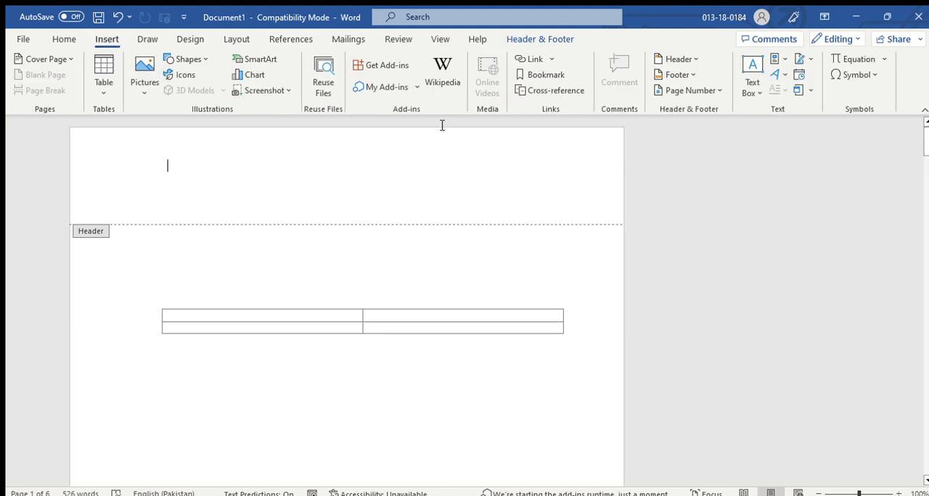
{"action": "left_click", "coordinate": [701, 131]}
{"action": "left_click", "coordinate": [213, 178]}
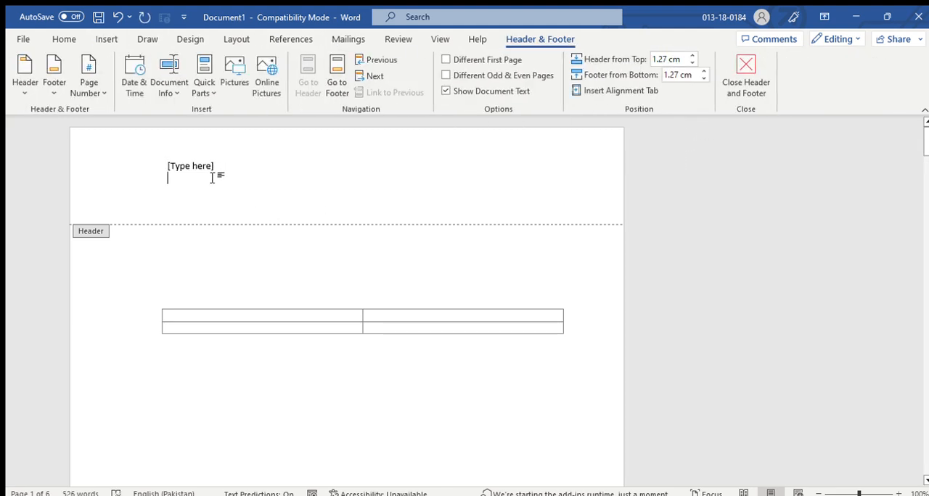
Replace the header's placeholder with "School Name" and return to the document body.
{"action": "left_click", "coordinate": [215, 168]}
{"action": "key", "text": "BackSpace"}
{"action": "type", "text": "s"}
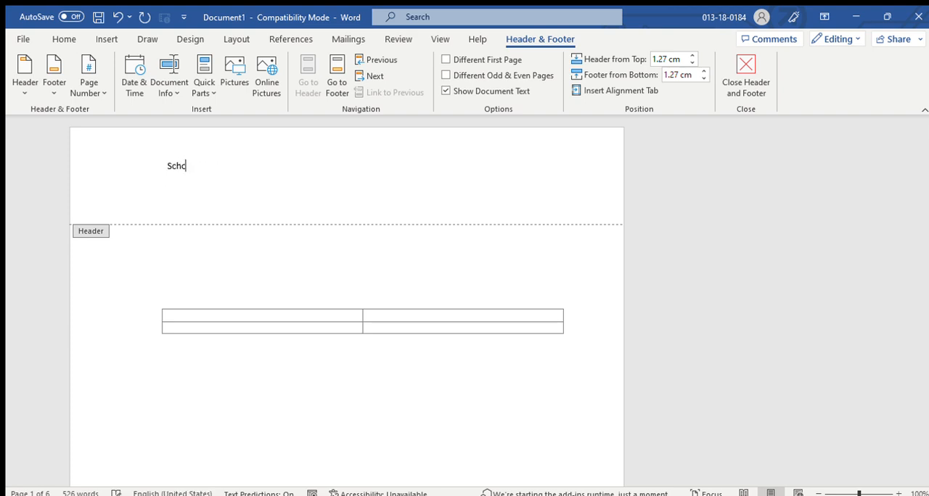
{"action": "type", "text": "chool Name"}
{"action": "double_click", "coordinate": [170, 253]}
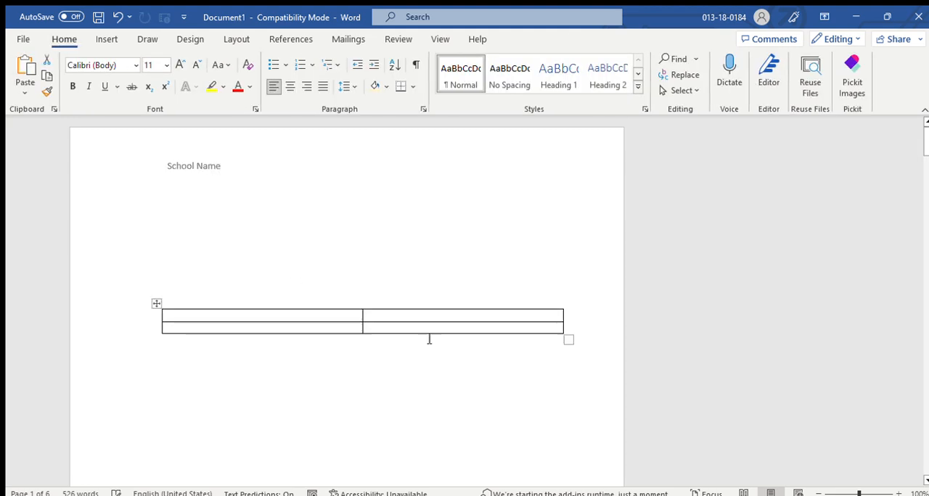
Insert a footer with three text placeholders on the first page of the document.
{"action": "scroll", "coordinate": [558, 337], "scroll_direction": "down", "scroll_amount": 3}
{"action": "scroll", "coordinate": [558, 338], "scroll_direction": "down", "scroll_amount": 15}
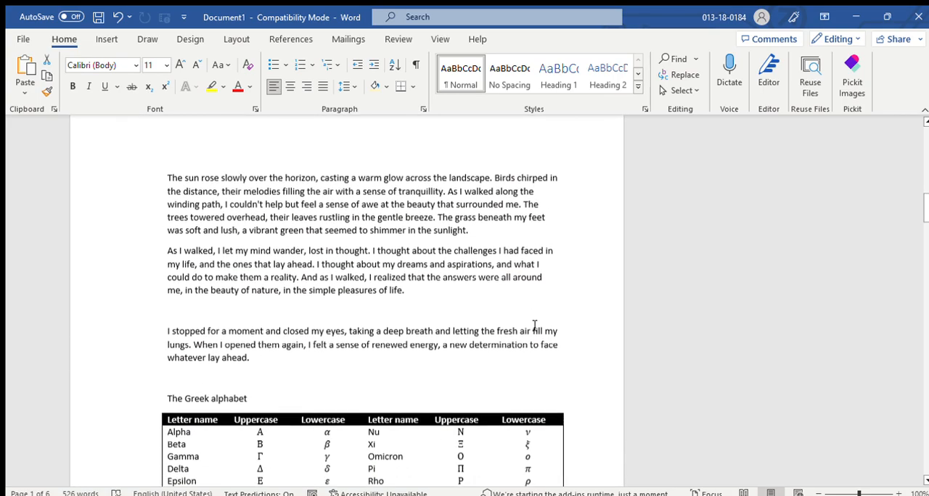
{"action": "scroll", "coordinate": [530, 328], "scroll_direction": "up", "scroll_amount": 10}
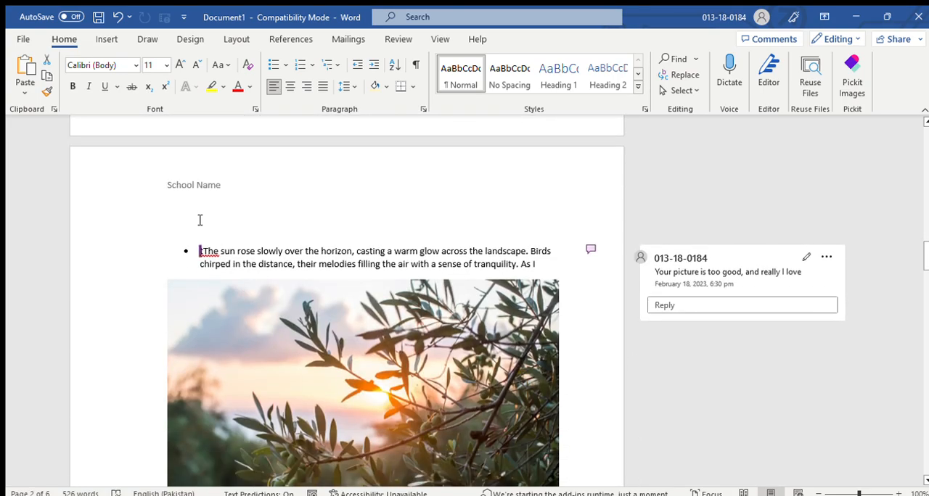
{"action": "scroll", "coordinate": [416, 315], "scroll_direction": "down", "scroll_amount": 15}
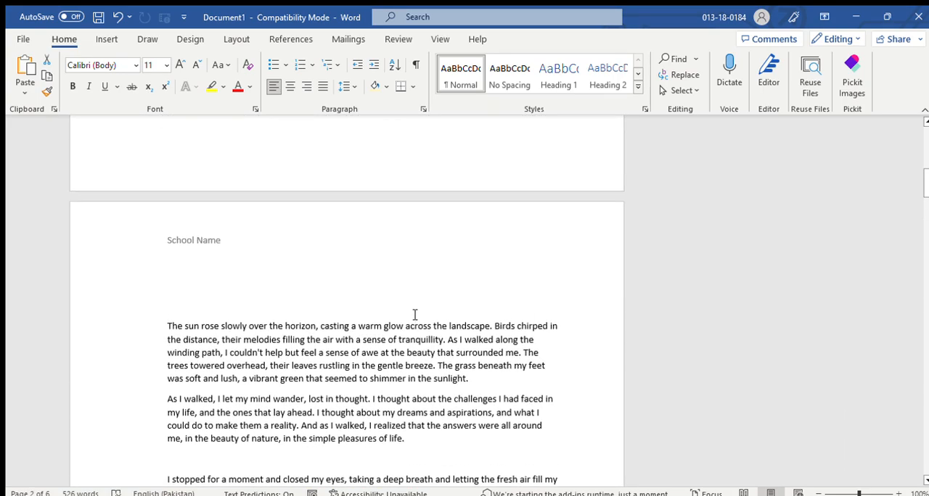
{"action": "scroll", "coordinate": [416, 315], "scroll_direction": "up", "scroll_amount": 5}
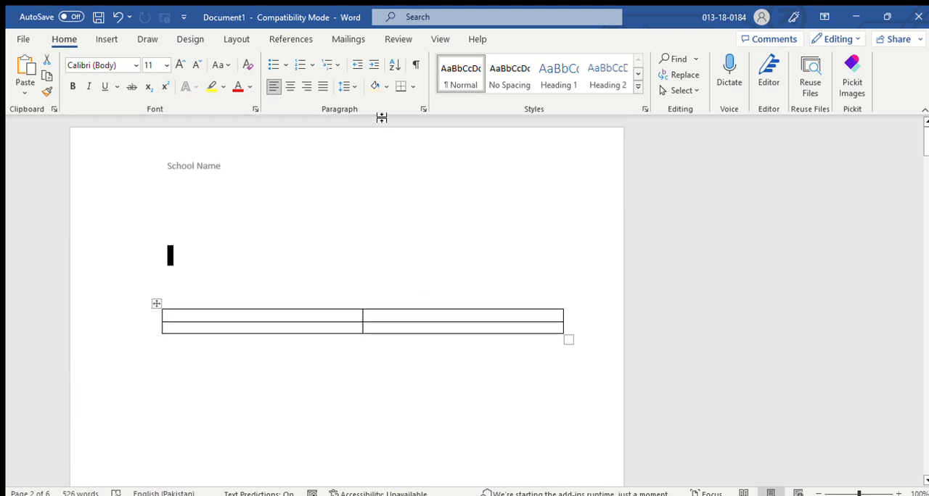
{"action": "left_click", "coordinate": [104, 38]}
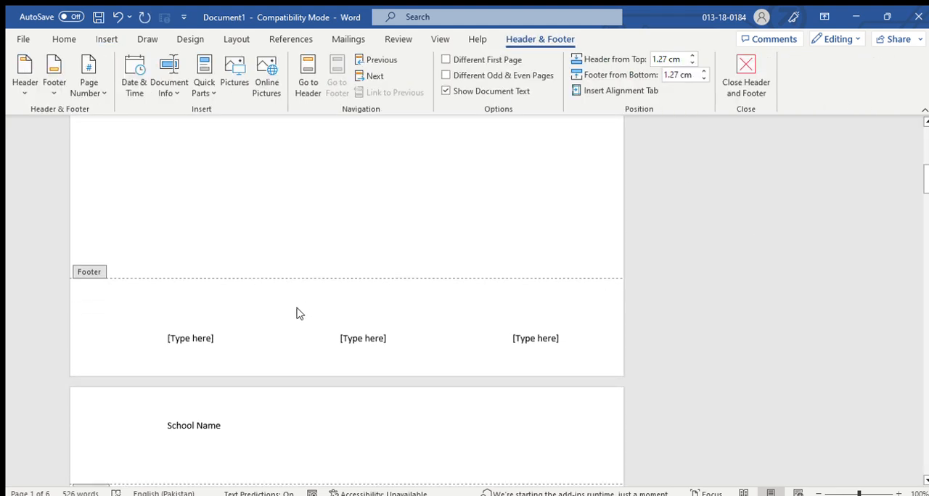
Replace the footer's three placeholders with "A", "01" and "Uni", in that order.
{"action": "left_click", "coordinate": [215, 339]}
{"action": "key", "text": "Delete"}
{"action": "type", "text": "A"}
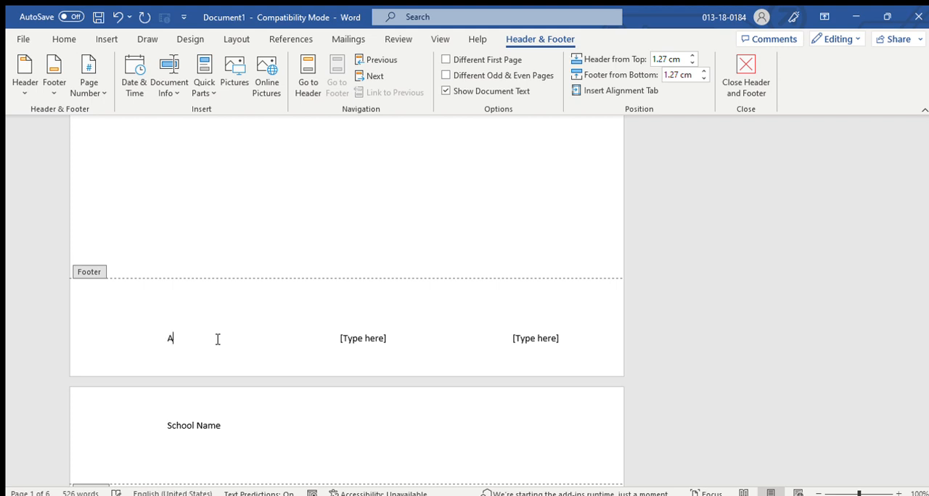
{"action": "left_click", "coordinate": [365, 339]}
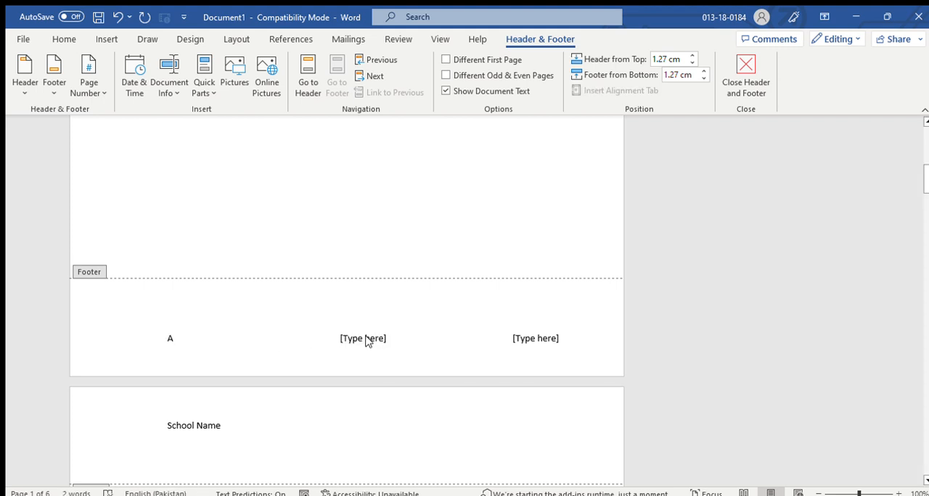
{"action": "type", "text": "01"}
{"action": "left_click", "coordinate": [544, 339]}
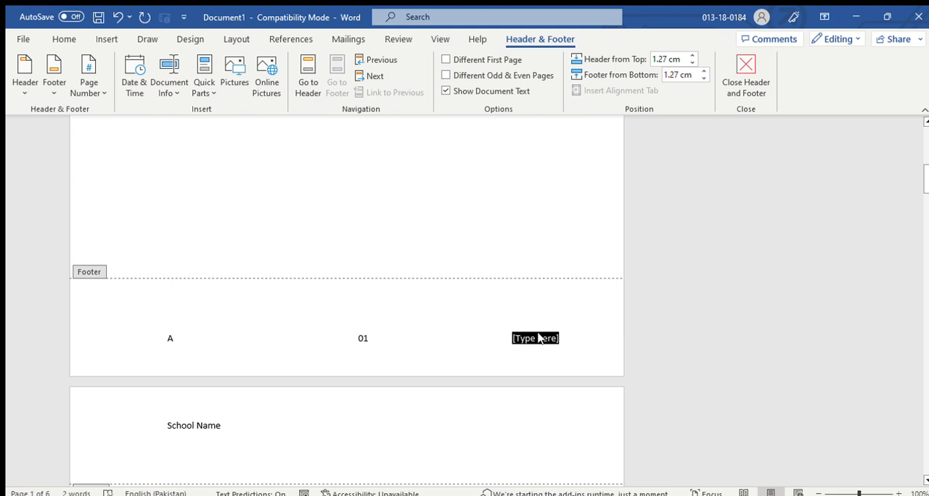
{"action": "type", "text": "Uni"}
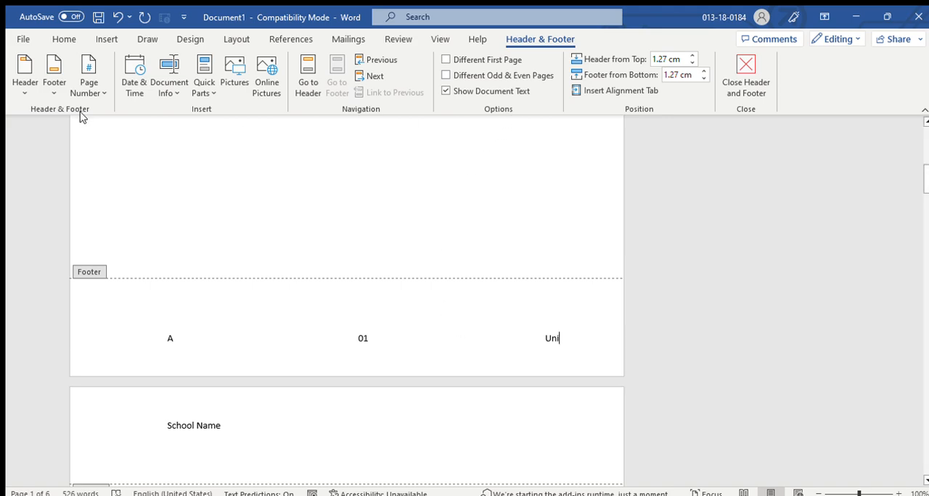
Examine how the header and footer repeat on the document's following pages.
{"action": "scroll", "coordinate": [442, 210], "scroll_direction": "down", "scroll_amount": 2}
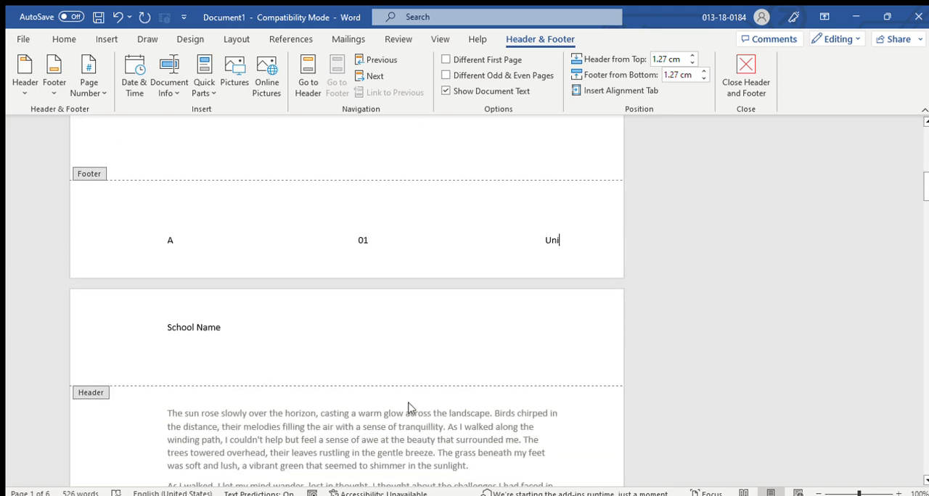
{"action": "scroll", "coordinate": [409, 402], "scroll_direction": "down", "scroll_amount": 14}
{"action": "scroll", "coordinate": [432, 374], "scroll_direction": "down", "scroll_amount": 15}
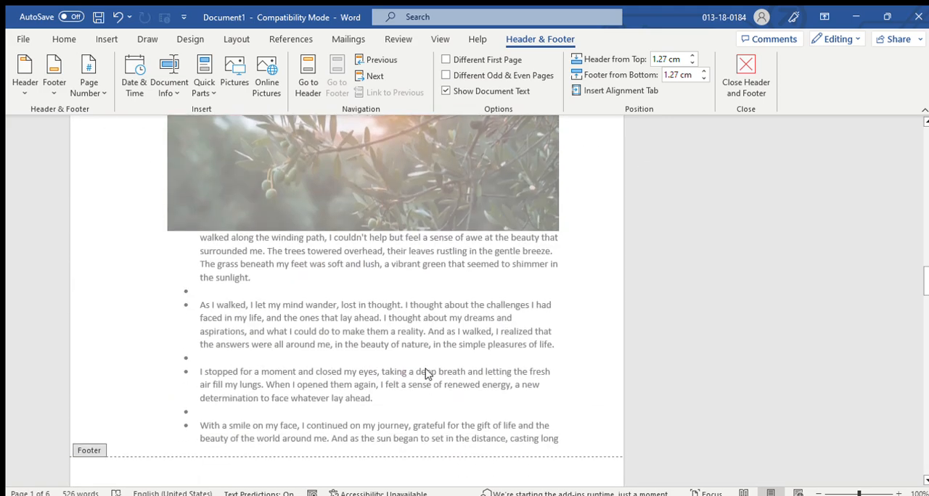
{"action": "scroll", "coordinate": [390, 343], "scroll_direction": "down", "scroll_amount": 14}
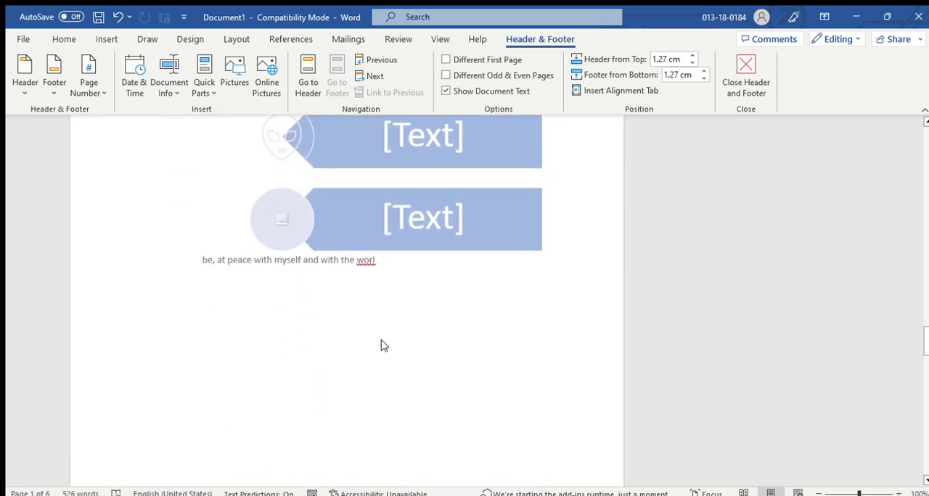
{"action": "scroll", "coordinate": [388, 344], "scroll_direction": "up", "scroll_amount": 7}
{"action": "scroll", "coordinate": [369, 305], "scroll_direction": "up", "scroll_amount": 3}
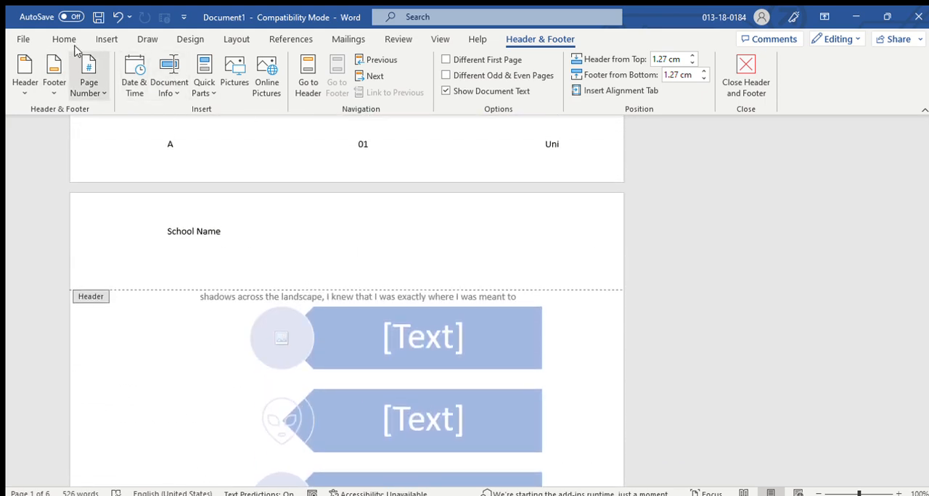
{"action": "left_click", "coordinate": [101, 38]}
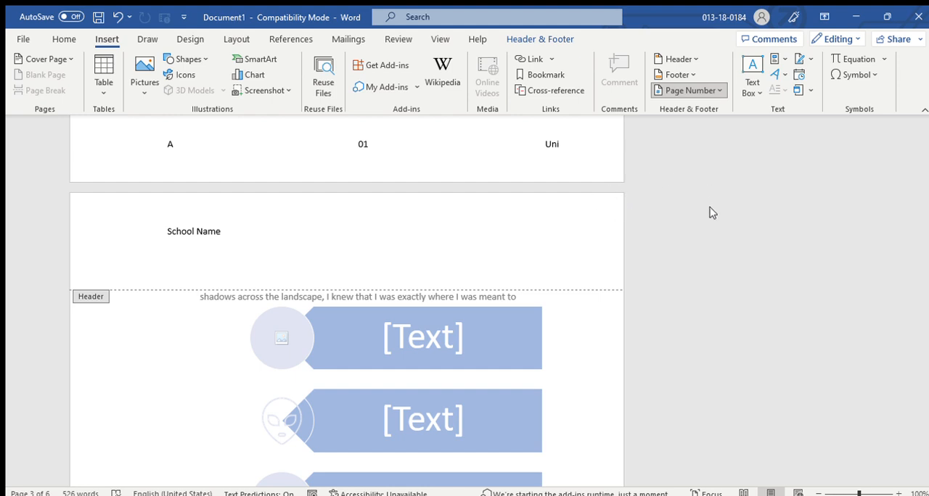
{"action": "scroll", "coordinate": [501, 302], "scroll_direction": "down", "scroll_amount": 5}
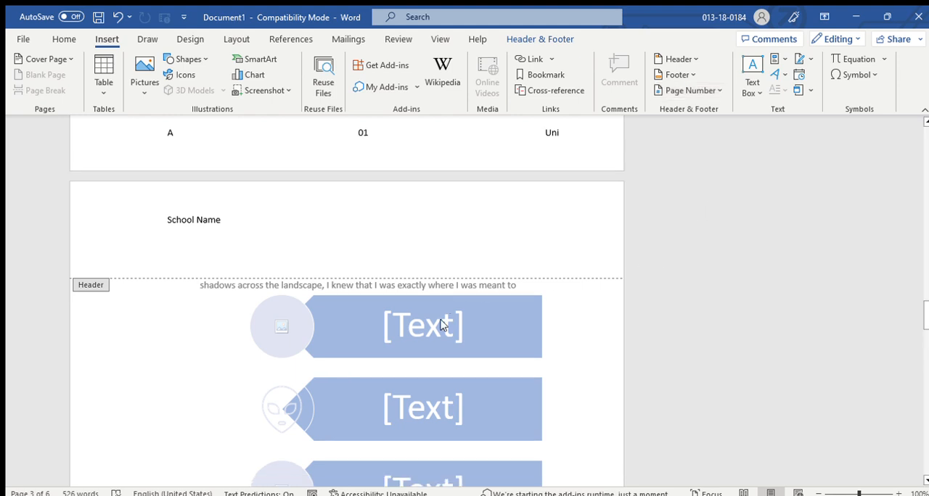
Return to the document body and insert a preset text box with quote placeholder text on page 6.
{"action": "double_click", "coordinate": [443, 347]}
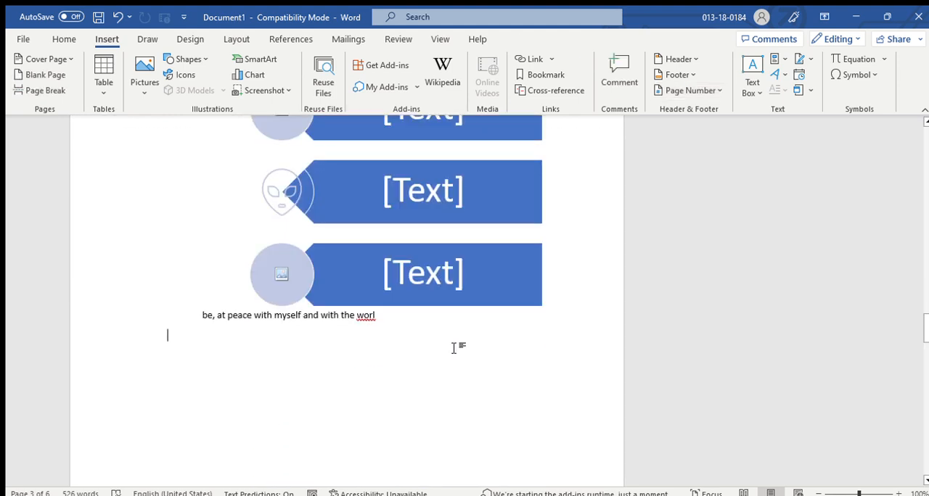
{"action": "scroll", "coordinate": [454, 346], "scroll_direction": "down", "scroll_amount": 14}
{"action": "scroll", "coordinate": [371, 305], "scroll_direction": "down", "scroll_amount": 15}
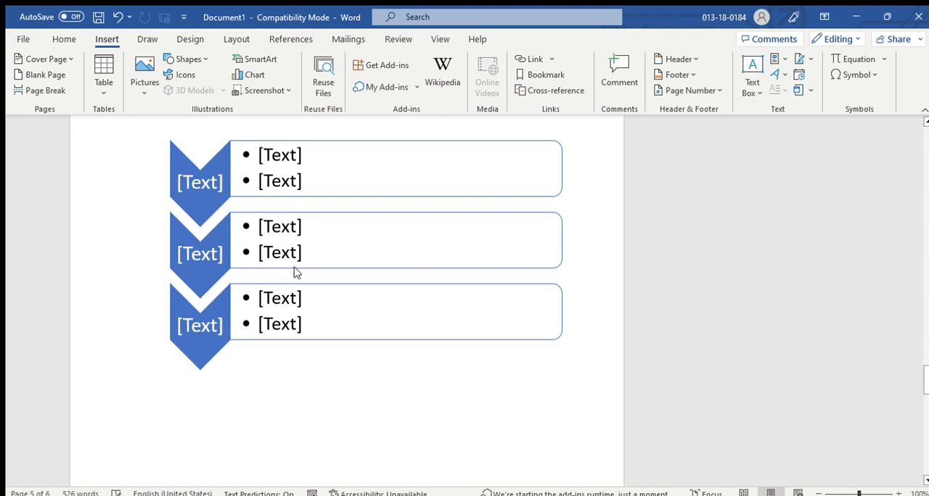
{"action": "scroll", "coordinate": [406, 303], "scroll_direction": "down", "scroll_amount": 15}
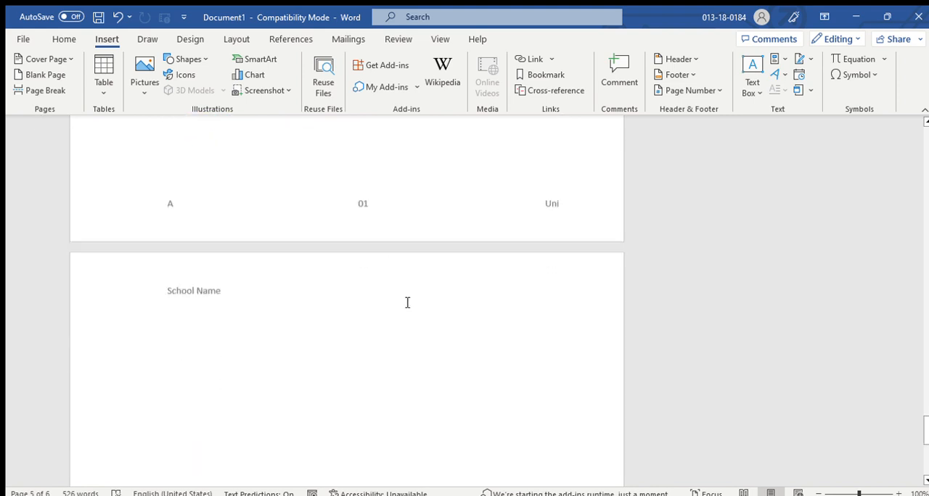
{"action": "scroll", "coordinate": [395, 331], "scroll_direction": "up", "scroll_amount": 7}
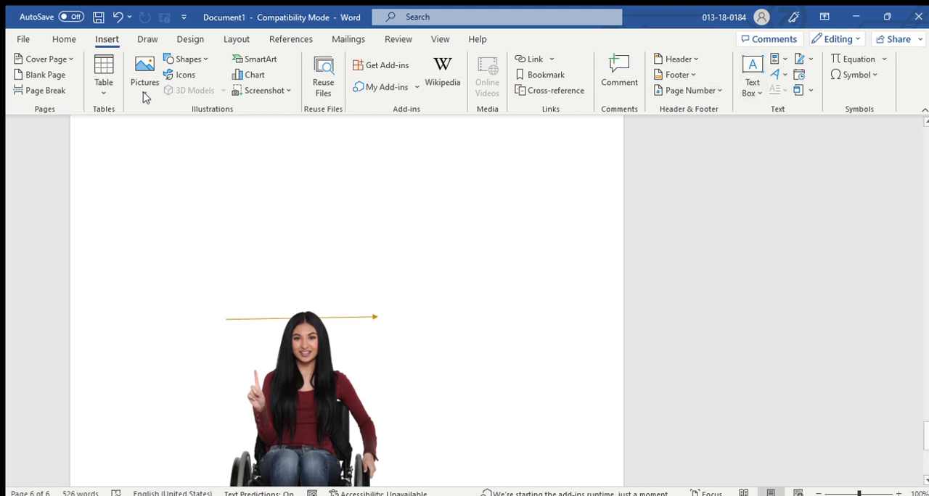
{"action": "left_click", "coordinate": [751, 88]}
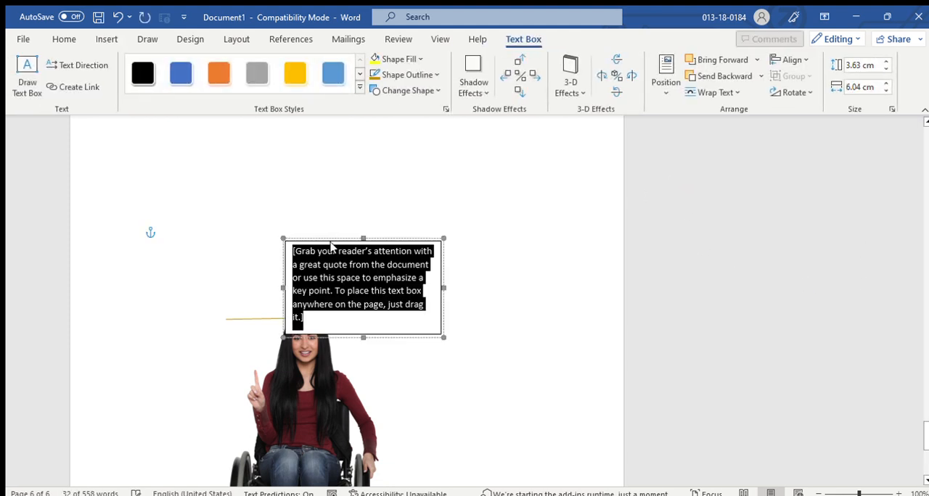
Move the text box above the arrow on page 6 and replace its placeholder with "I am good at teaching.".
{"action": "left_click_drag", "start_coordinate": [334, 241], "coordinate": [272, 183]}
{"action": "left_click", "coordinate": [267, 212]}
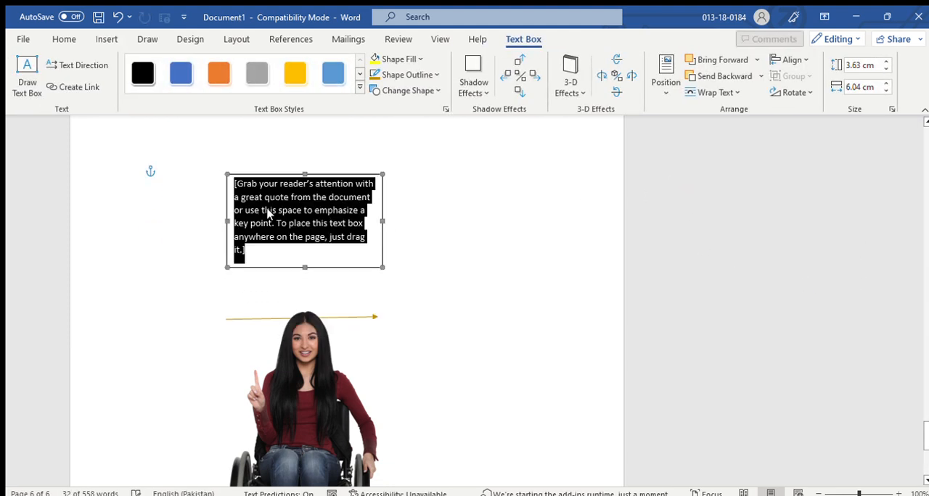
{"action": "type", "text": "I"}
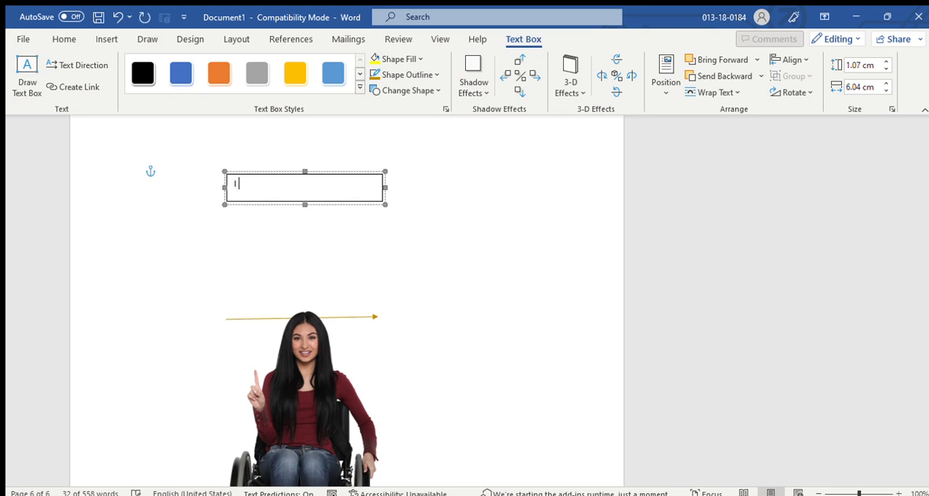
{"action": "type", "text": " am "}
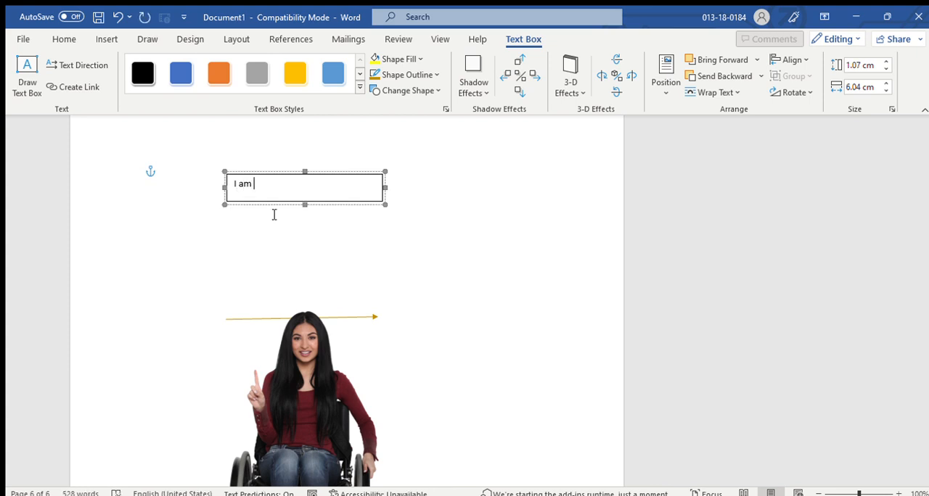
{"action": "type", "text": "ood at teaching"}
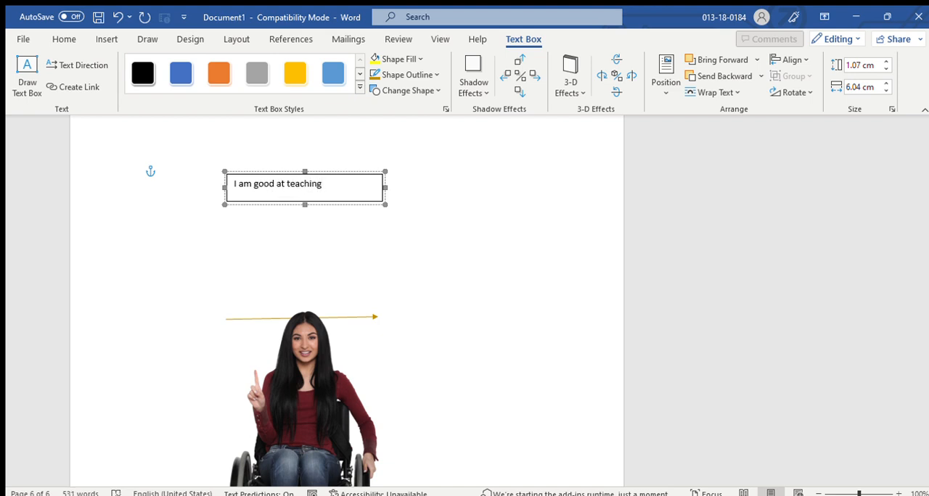
{"action": "left_click", "coordinate": [394, 260]}
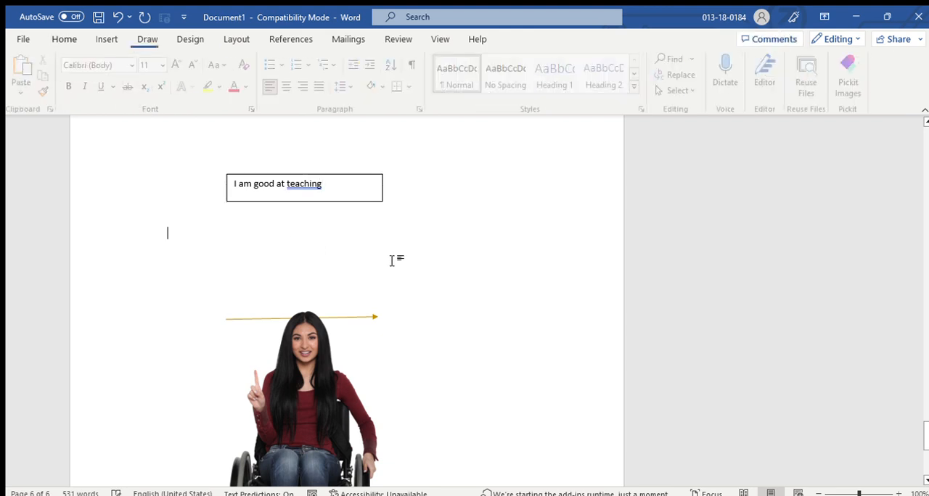
{"action": "left_click", "coordinate": [331, 191]}
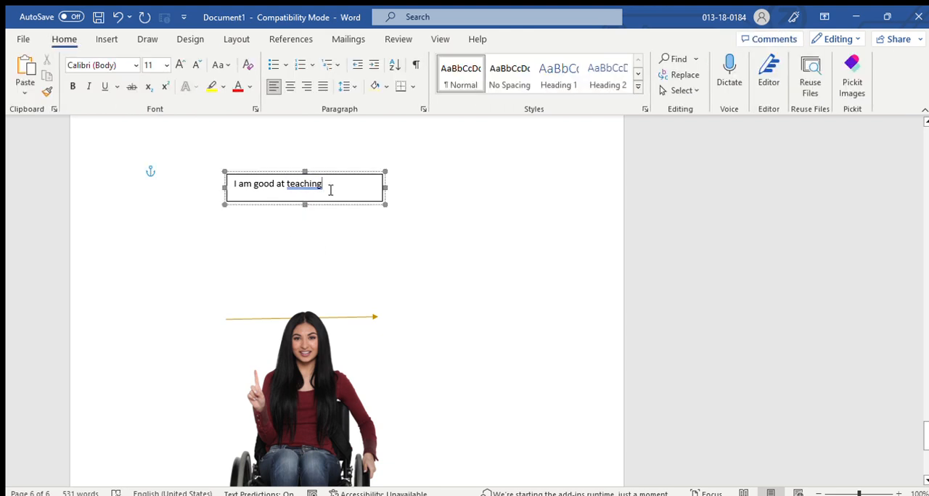
{"action": "type", "text": "."}
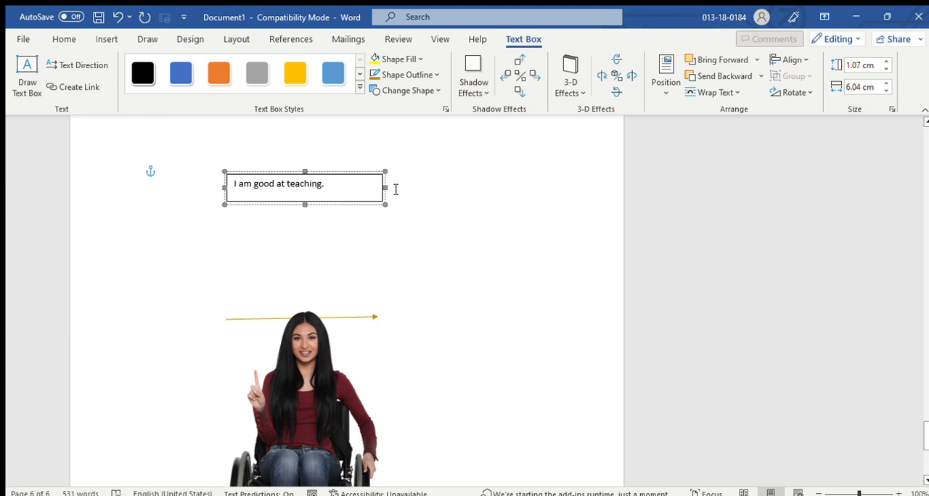
Apply a gray offset shadow to the text box, toggle it off and on, and nudge it right, up and left.
{"action": "left_click", "coordinate": [474, 90]}
{"action": "left_click", "coordinate": [508, 207]}
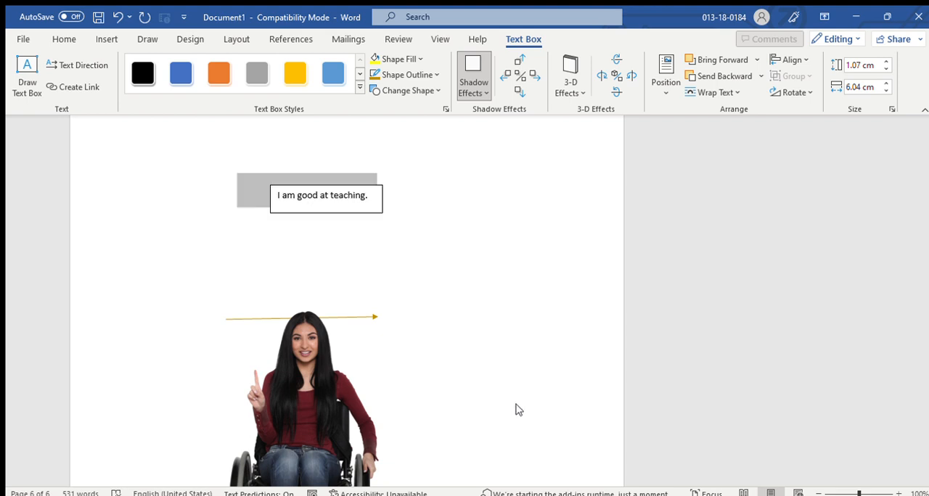
{"action": "left_click", "coordinate": [512, 76]}
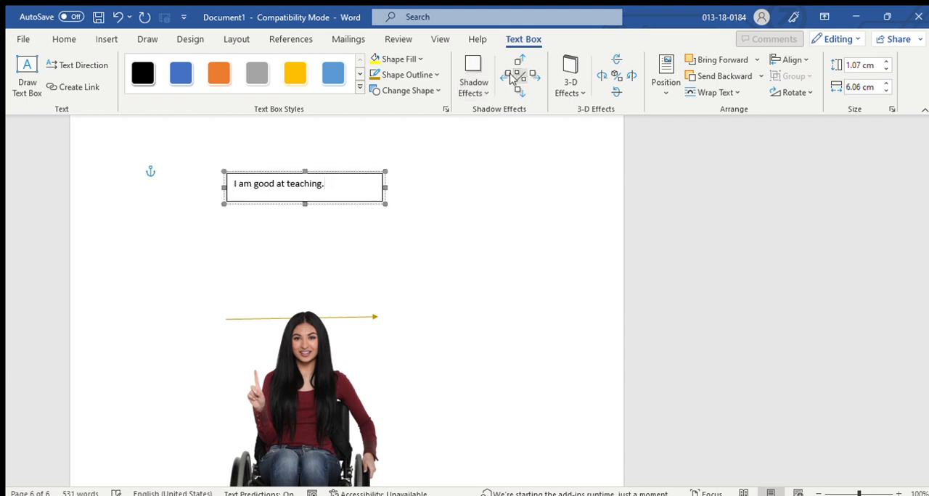
{"action": "left_click", "coordinate": [524, 77]}
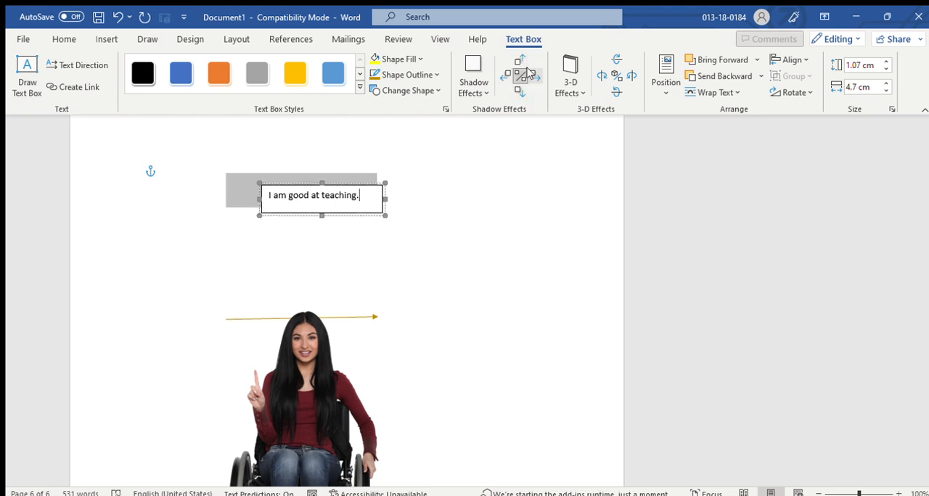
{"action": "left_click", "coordinate": [531, 73]}
{"action": "left_click", "coordinate": [519, 60]}
{"action": "left_click", "coordinate": [506, 74]}
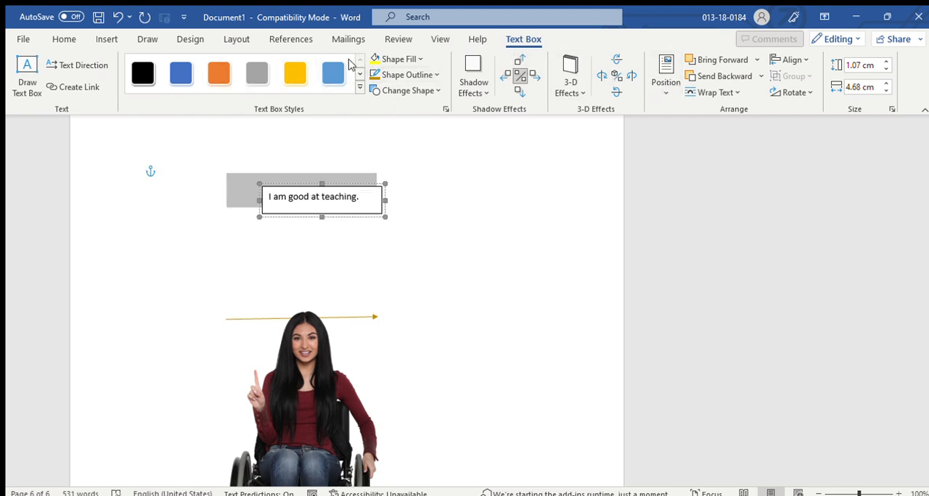
Deselect the text box and insert a new blank equation on page 6.
{"action": "left_click", "coordinate": [106, 39]}
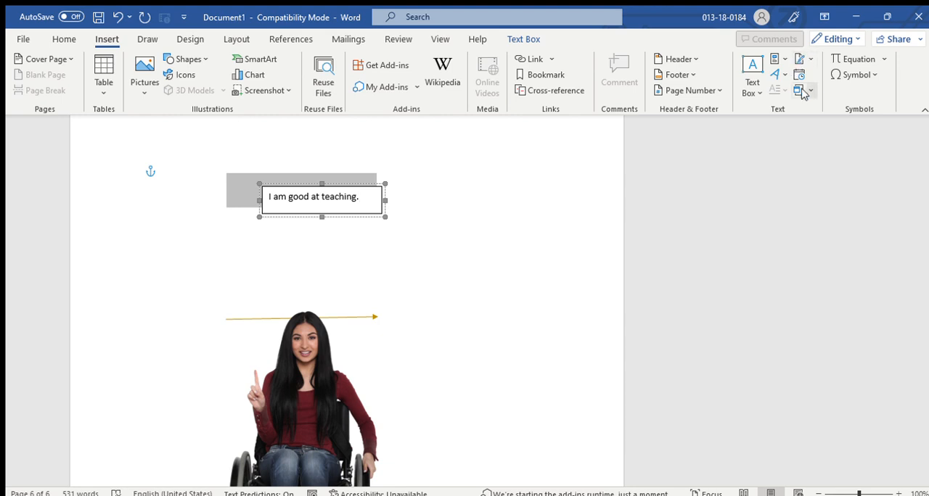
{"action": "left_click", "coordinate": [373, 268]}
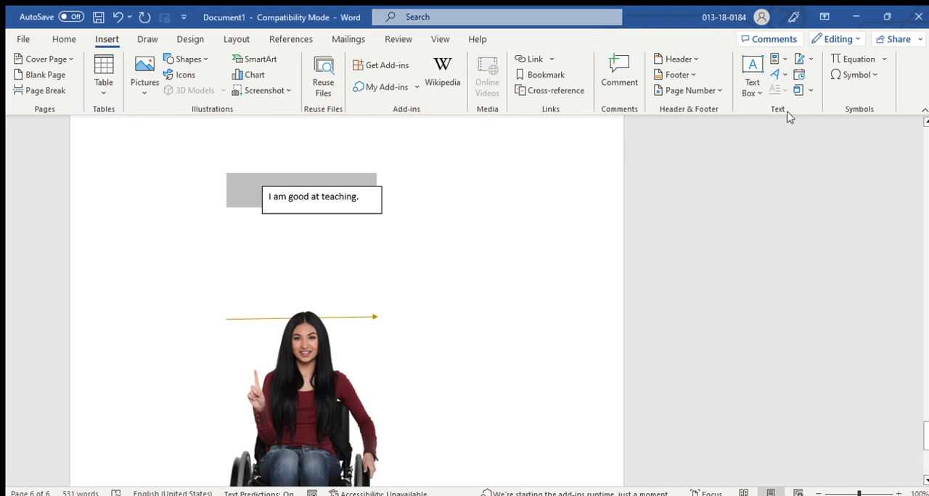
{"action": "scroll", "coordinate": [411, 262], "scroll_direction": "down", "scroll_amount": 6}
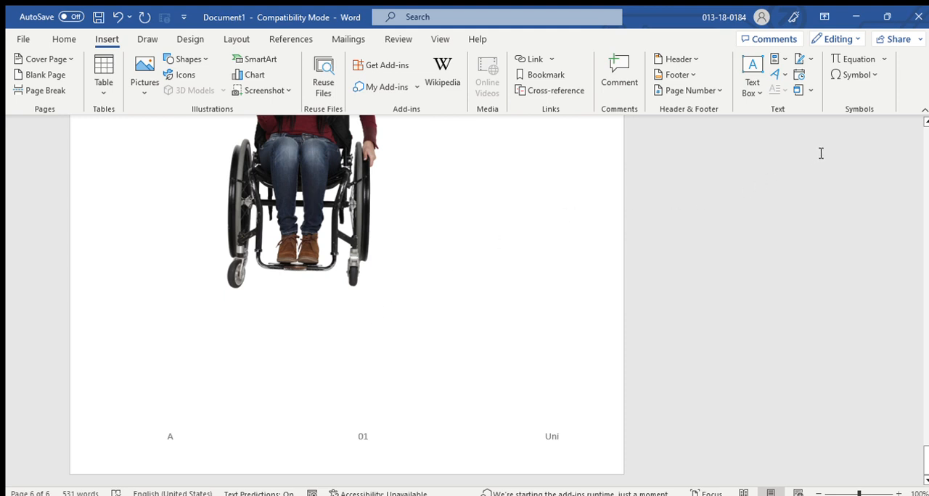
{"action": "left_click", "coordinate": [838, 57]}
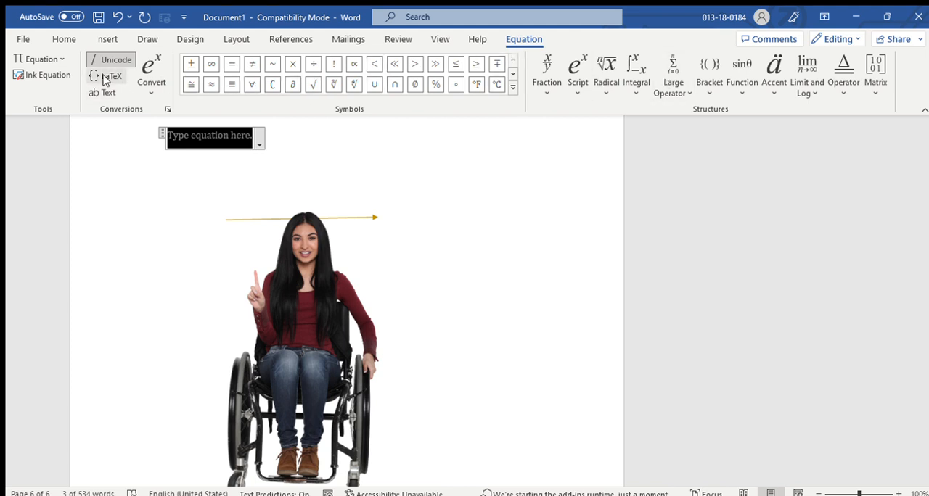
Insert the preset binomial theorem equation in the blank placeholder and add x² + y₁ − p₀ between its binomial coefficient and xᵏ.
{"action": "left_click", "coordinate": [43, 59]}
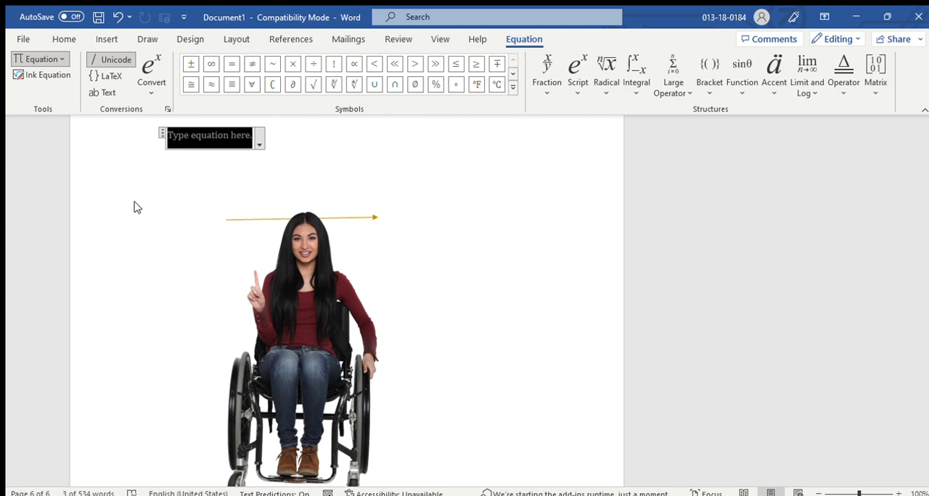
{"action": "left_click", "coordinate": [111, 222]}
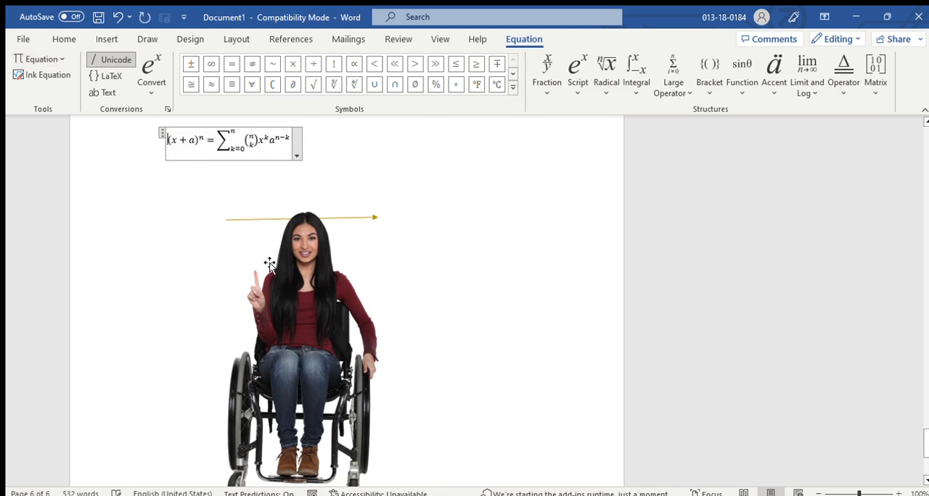
{"action": "left_click", "coordinate": [246, 152]}
{"action": "left_click", "coordinate": [250, 148]}
{"action": "left_click_drag", "start_coordinate": [259, 145], "coordinate": [291, 141]}
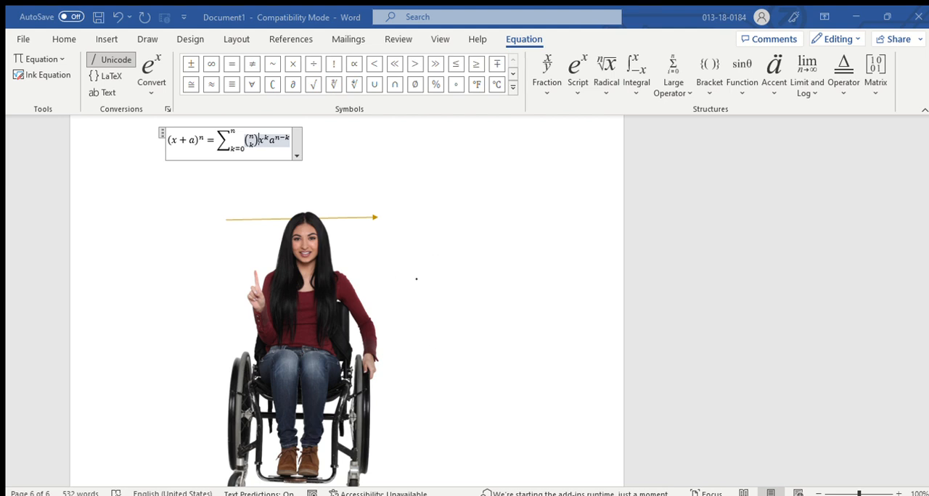
{"action": "left_click", "coordinate": [603, 444]}
{"action": "left_click", "coordinate": [471, 208]}
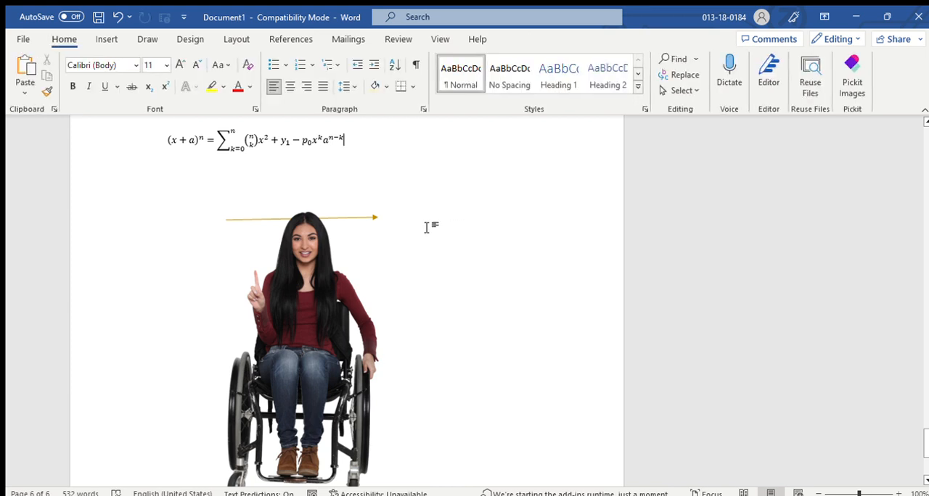
Switch the binomial equation's conversion format to LaTeX and convert it to linear form.
{"action": "scroll", "coordinate": [328, 234], "scroll_direction": "up", "scroll_amount": 3}
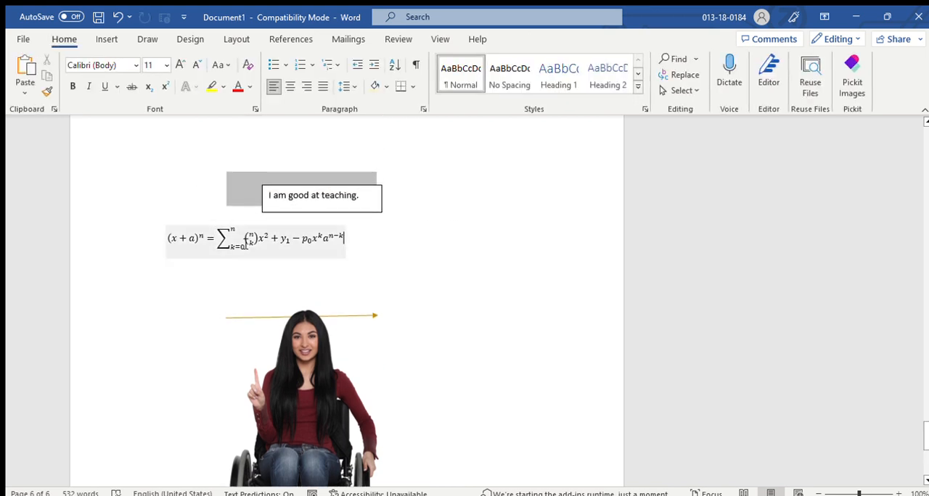
{"action": "left_click", "coordinate": [247, 242]}
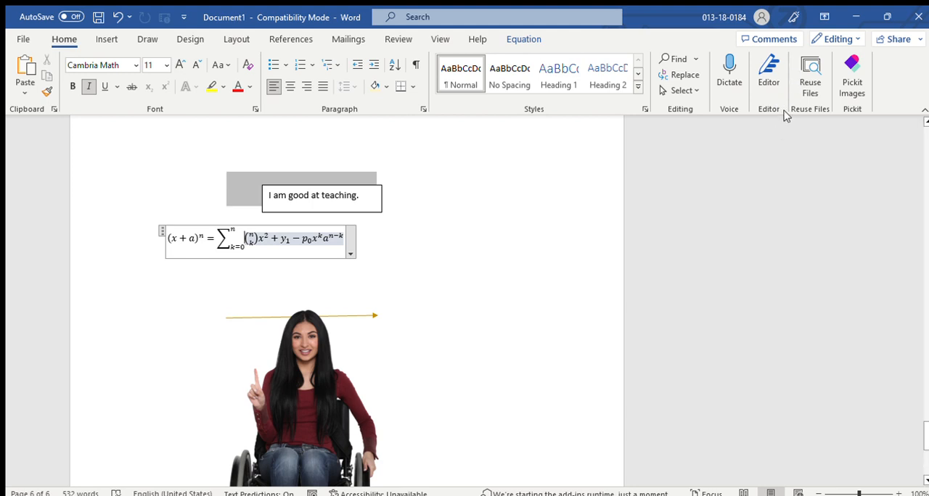
{"action": "left_click", "coordinate": [516, 39]}
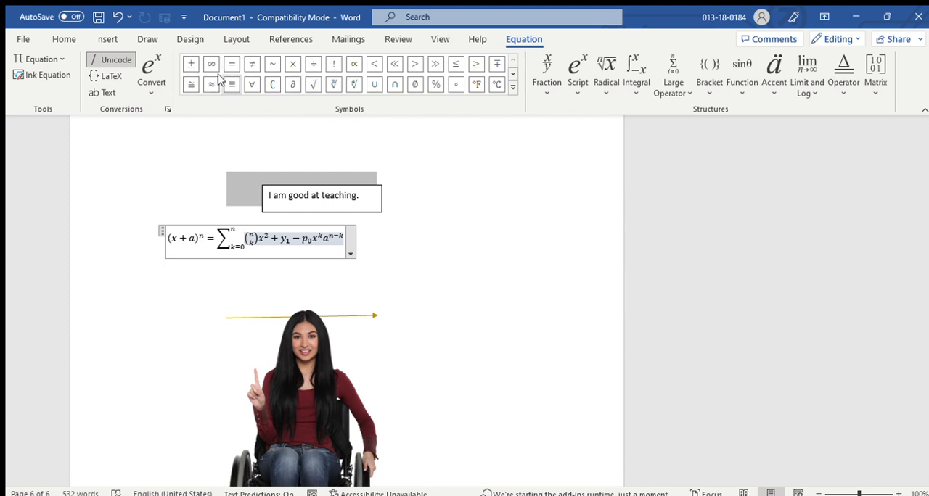
{"action": "left_click", "coordinate": [113, 72]}
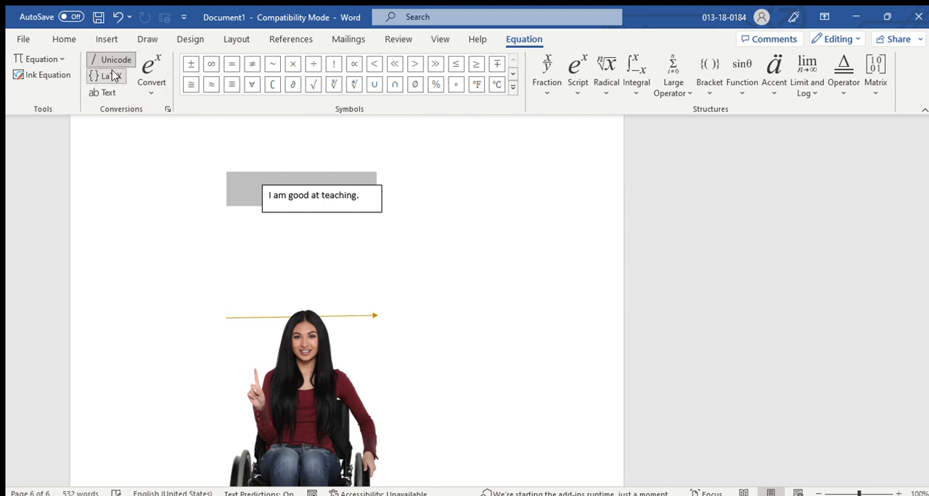
{"action": "left_click", "coordinate": [150, 90]}
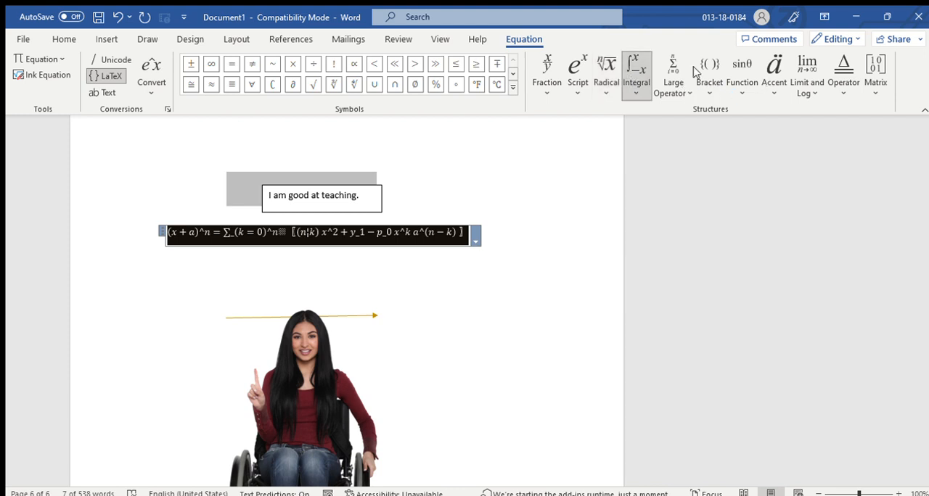
Turn the linear equation into plain text and move the "I am good at teaching." text box to the right, below the equation's first line.
{"action": "left_click", "coordinate": [103, 40]}
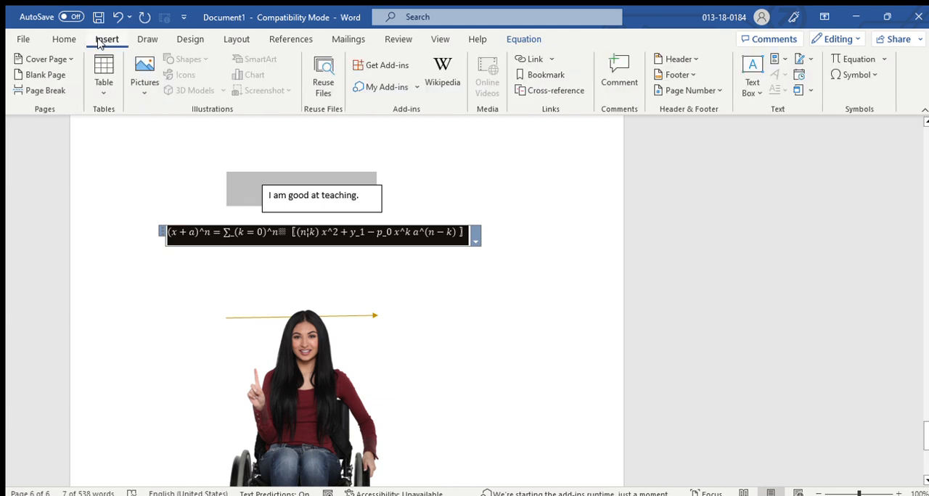
{"action": "left_click", "coordinate": [864, 59]}
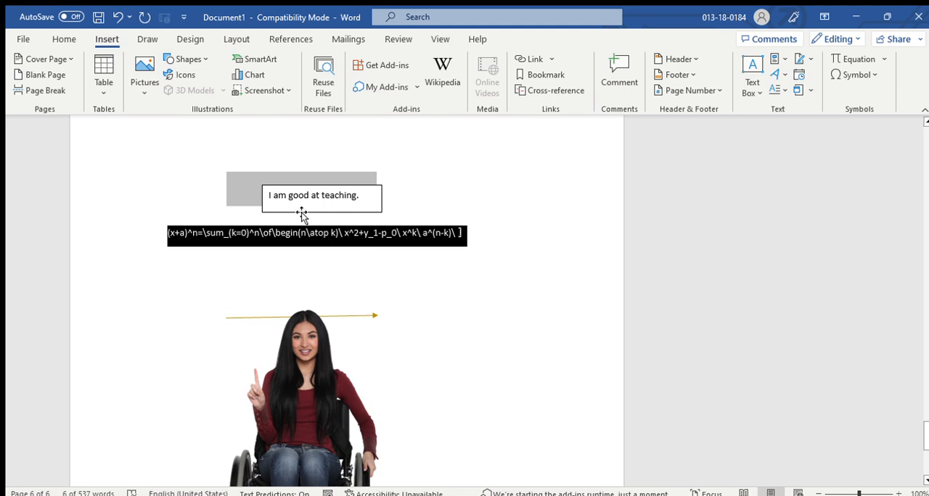
{"action": "left_click_drag", "start_coordinate": [304, 213], "coordinate": [478, 288]}
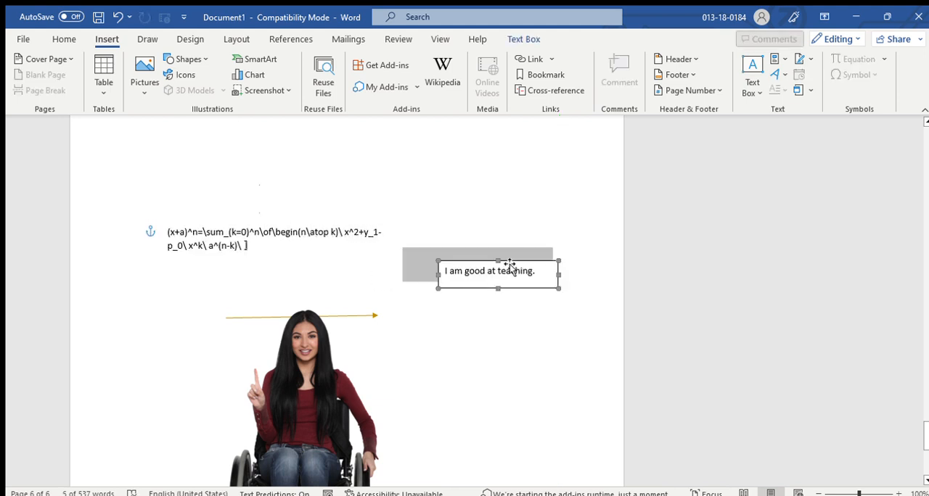